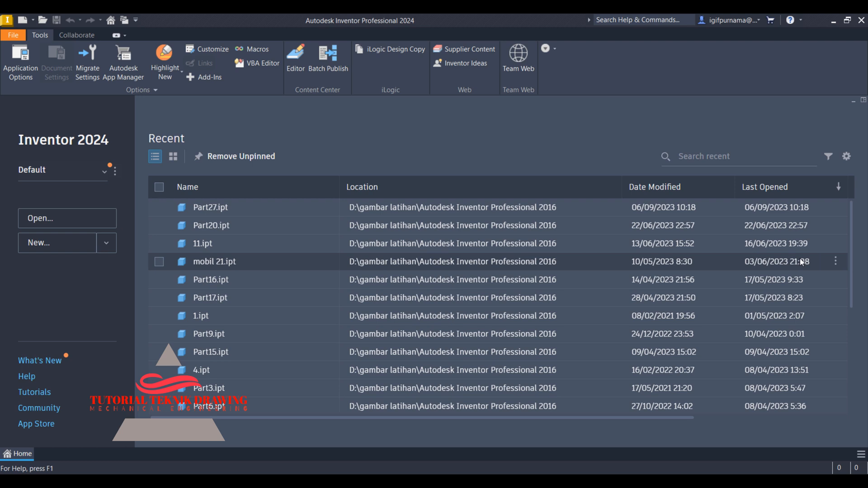
Step: Check the reference drawing, and create a new part from the Metric template Standard (mm).ipt
click(558, 481)
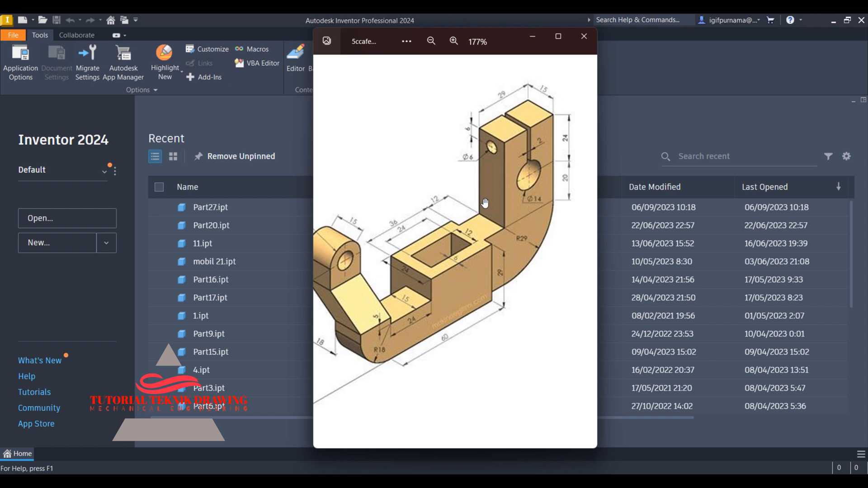
click(662, 102)
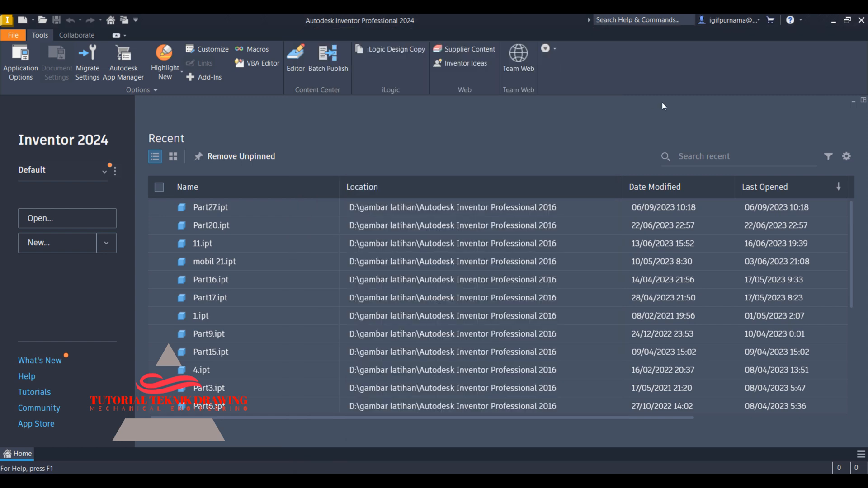
click(44, 248)
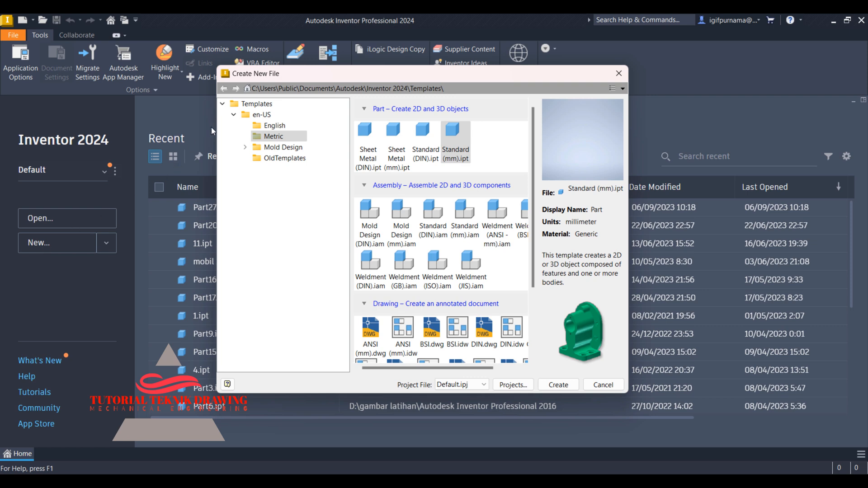
click(256, 103)
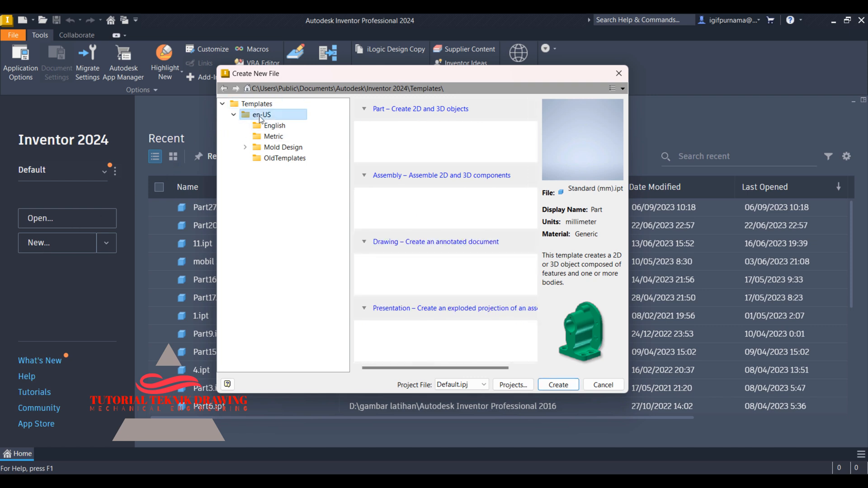
click(274, 136)
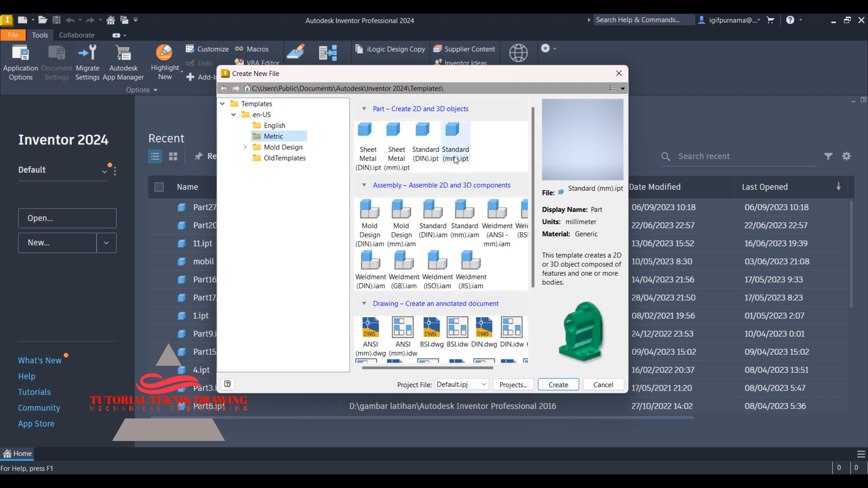
click(456, 159)
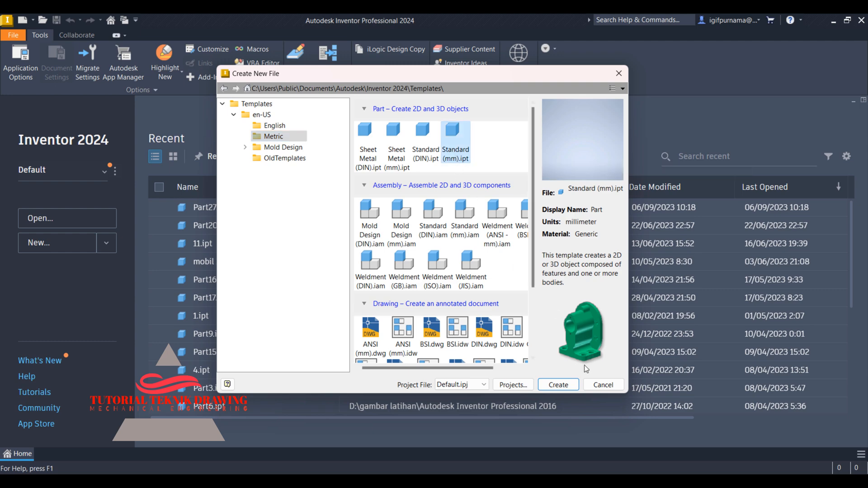
click(559, 384)
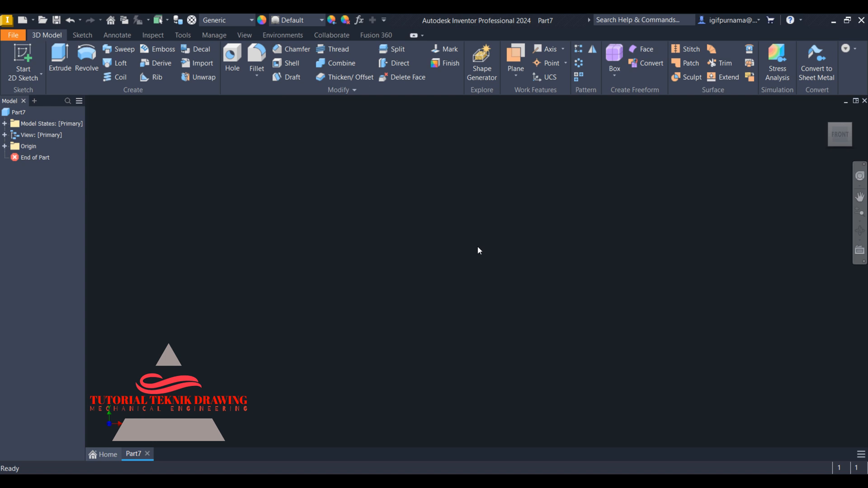
Step: Consult the reference drawing again and start a 2D sketch on the YZ plane
key(alt+Tab)
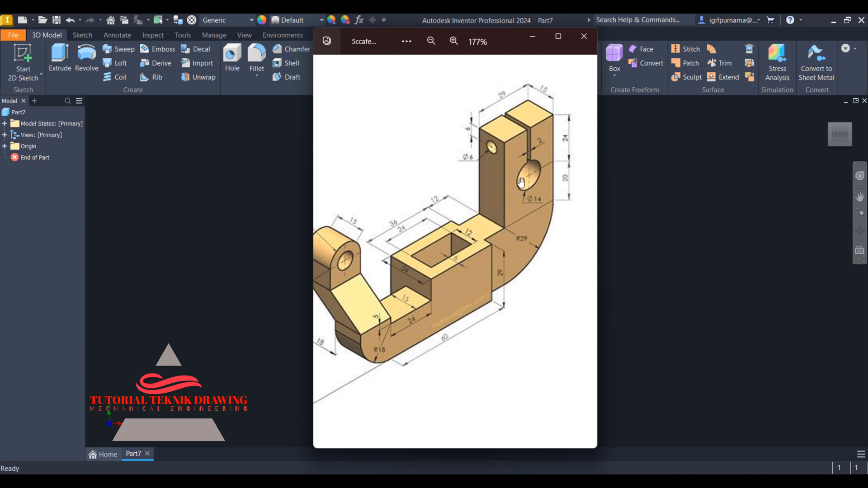
click(620, 232)
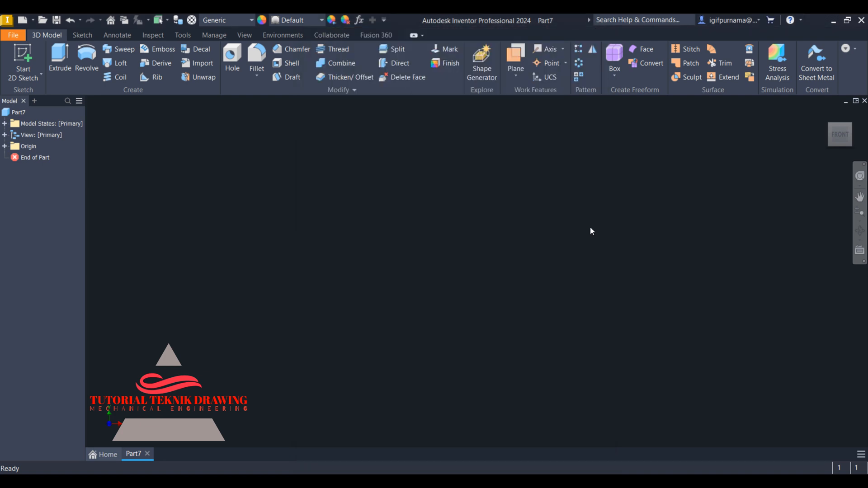
click(29, 78)
click(38, 94)
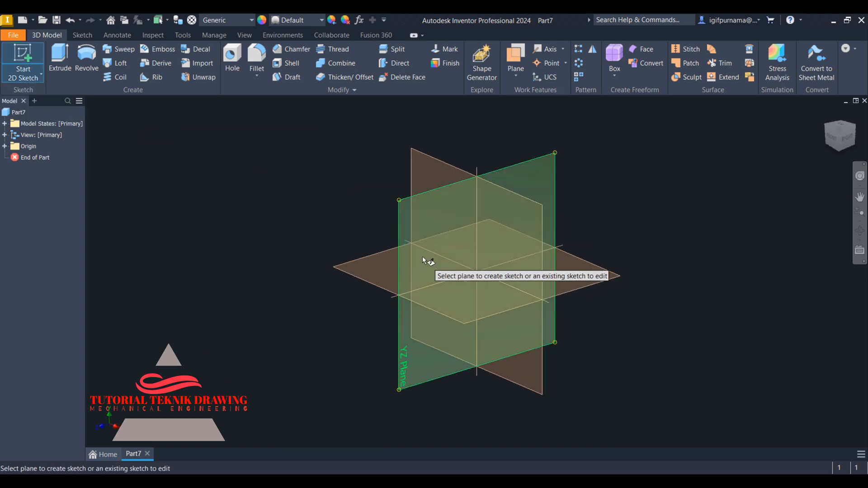
click(423, 260)
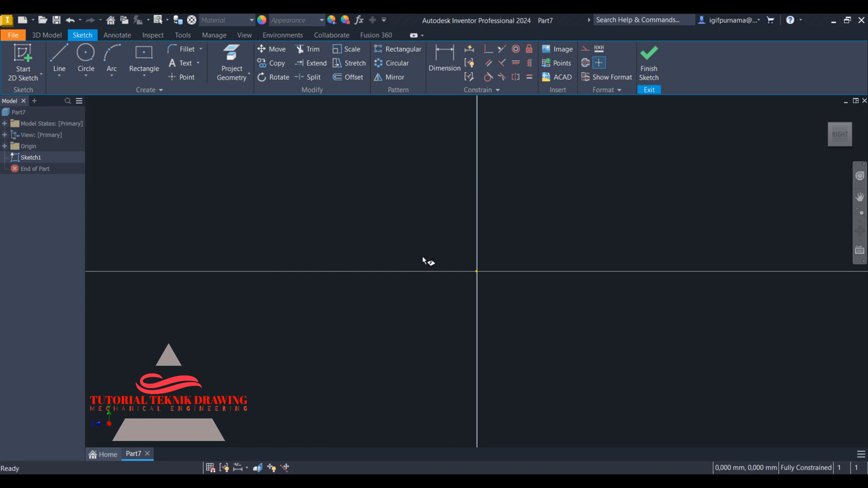
Step: Look up the large arc radius in the reference drawing and centre a new circle on the sketch origin
click(608, 481)
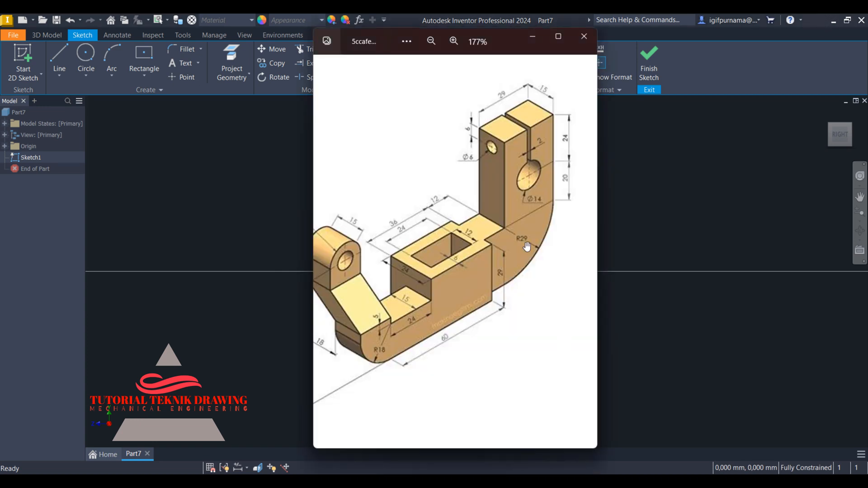
click(637, 215)
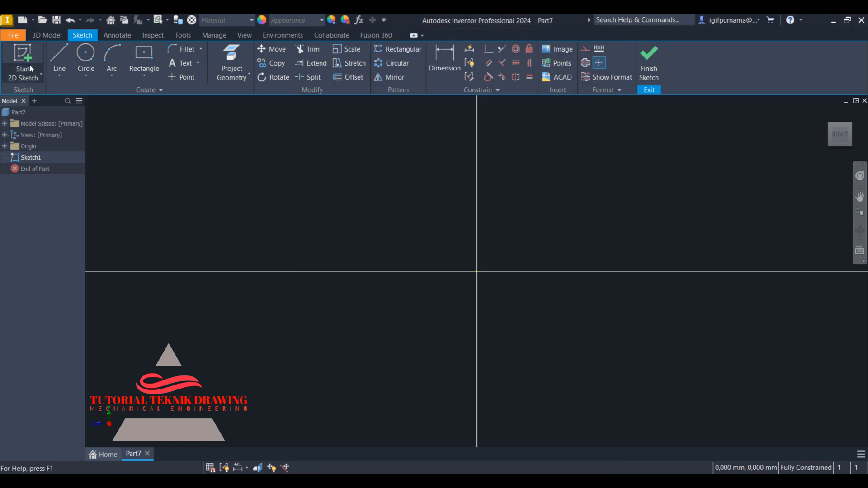
click(86, 54)
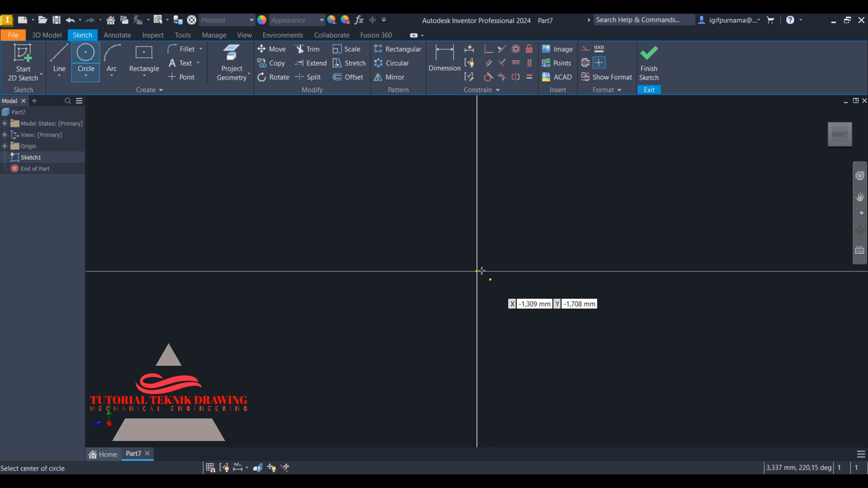
click(477, 272)
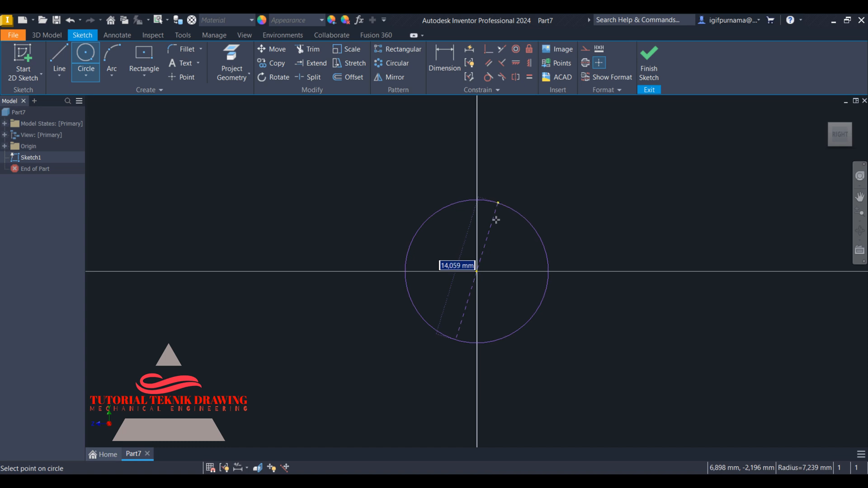
Step: Switch to Calculator and add 29 + 29 to work out the circle's diameter from its radius
click(561, 481)
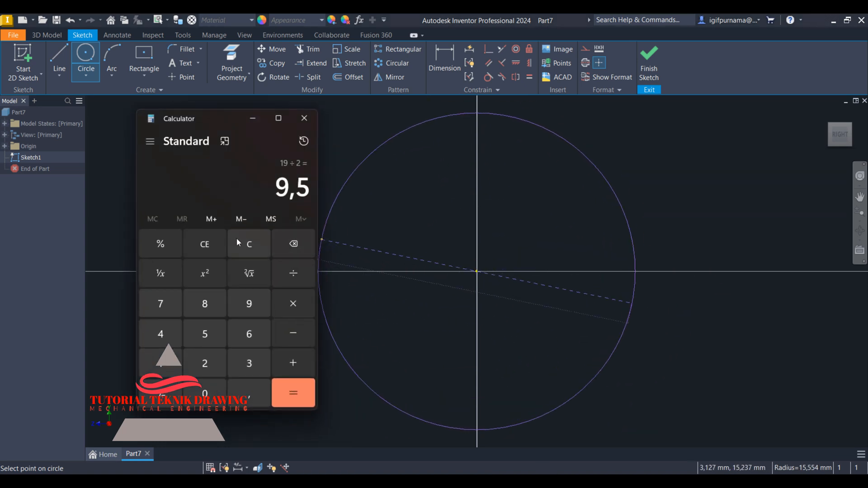
click(240, 242)
click(209, 361)
click(249, 308)
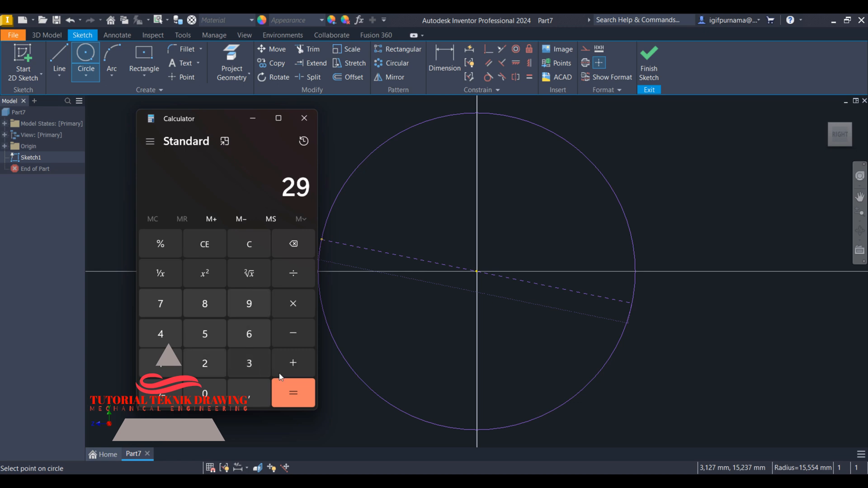
key(plus)
click(293, 405)
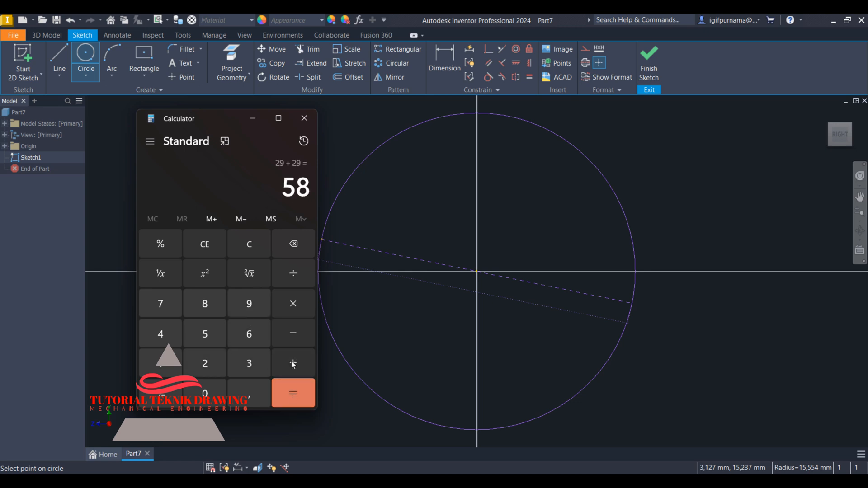
click(258, 124)
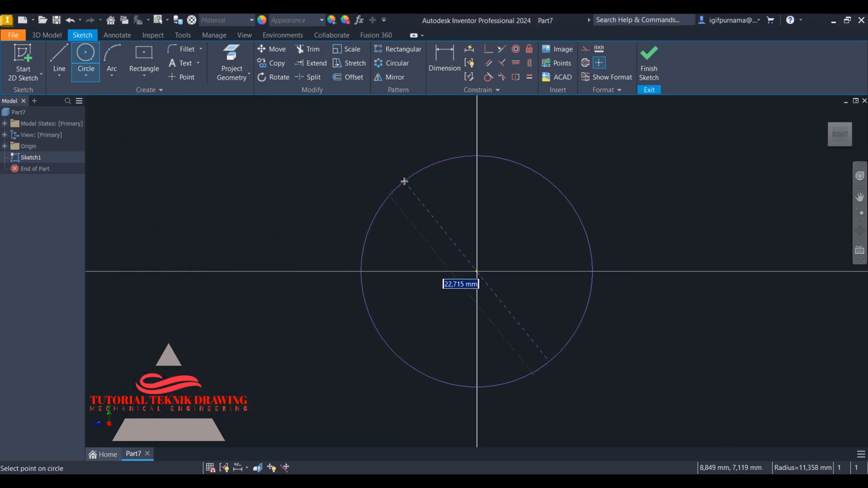
Step: Finish the circle at the sketch origin with a diameter of 58 mm
text(5)
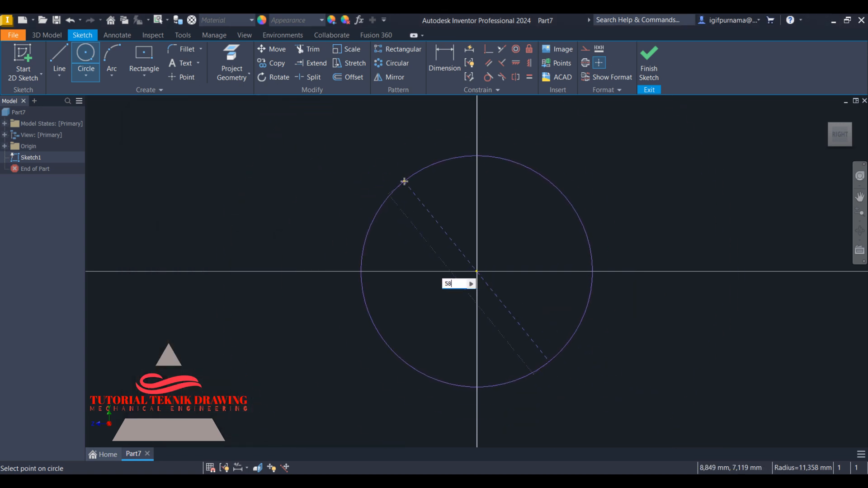
text(8)
key(Return)
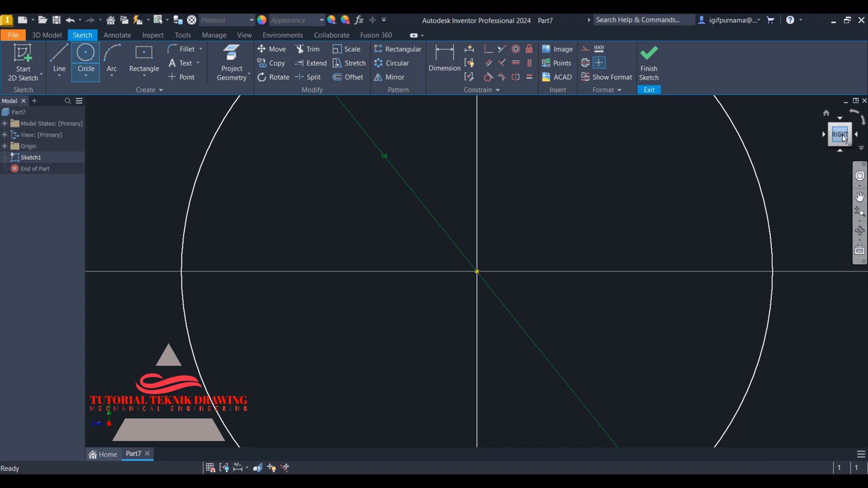
click(844, 138)
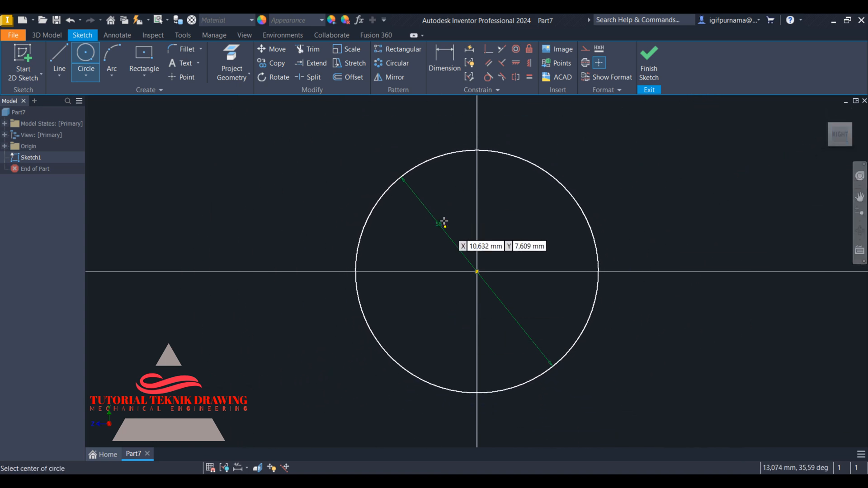
key(Escape)
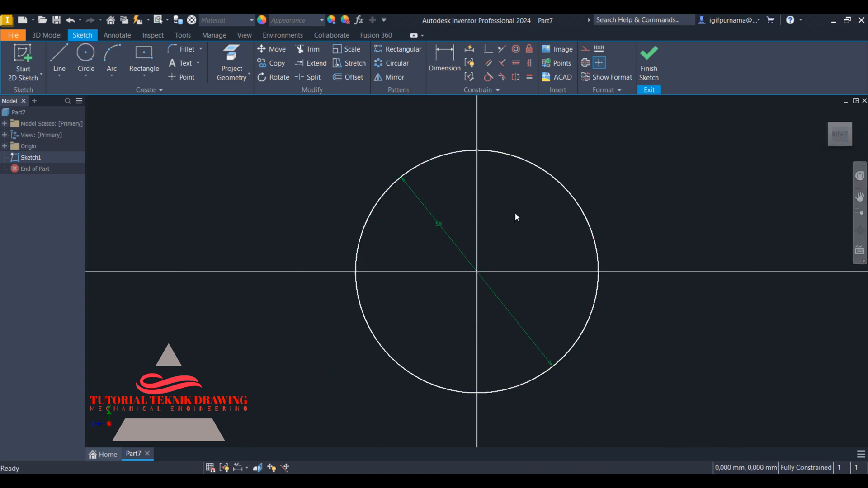
Step: Check the upright's height in the reference drawing and draw a 44 mm vertical line upward from the circle's right quadrant, tangent to it
click(584, 481)
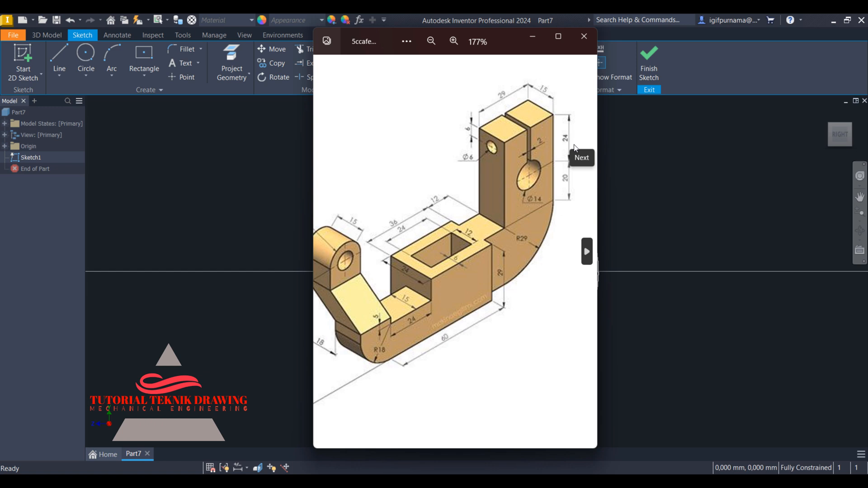
click(530, 36)
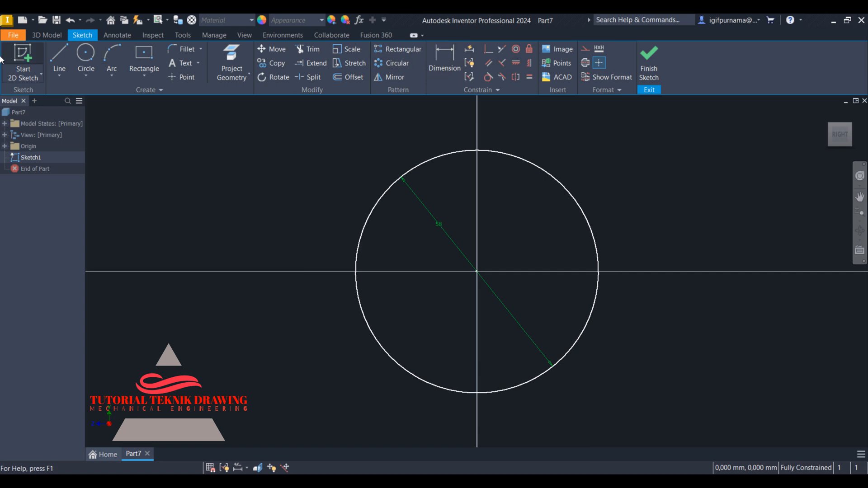
click(59, 62)
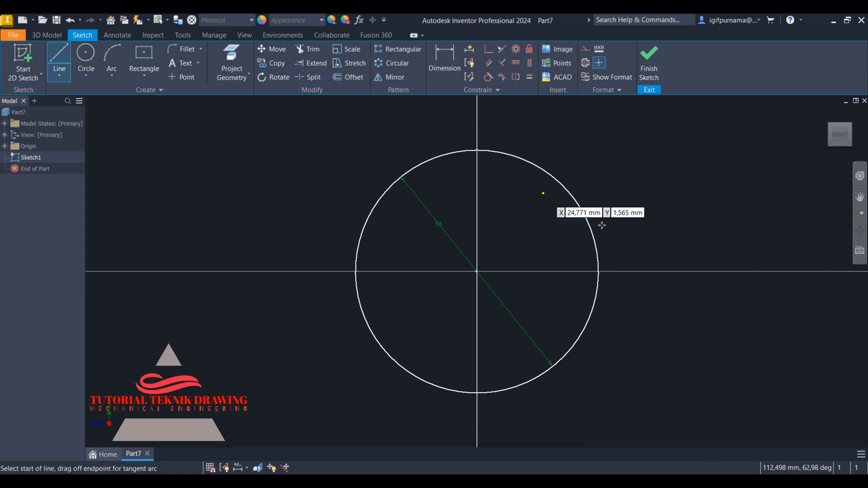
click(598, 272)
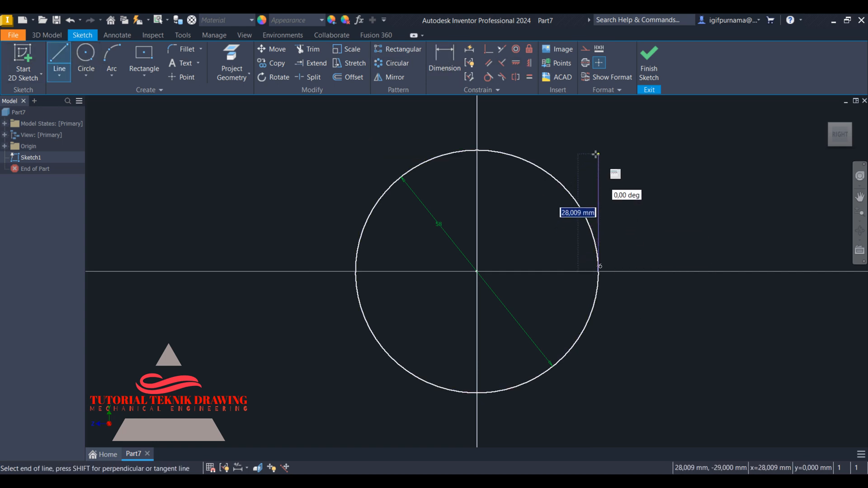
text(4)
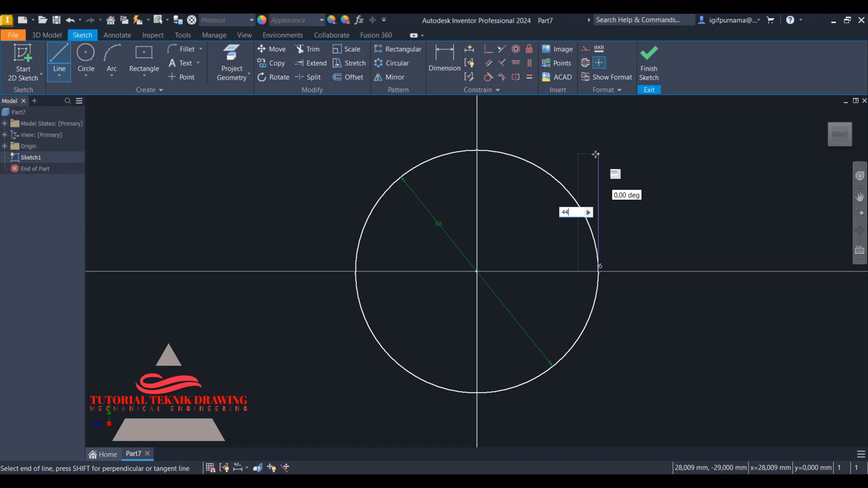
text(4)
key(Return)
key(Escape)
click(836, 136)
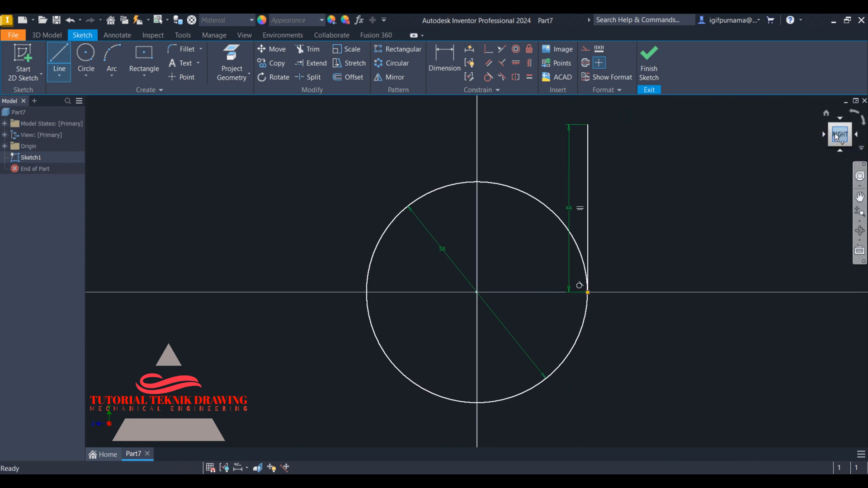
Step: Check the upright's width in the reference drawing and draw a 29 mm horizontal line leftward from the vertical line's upper end
click(584, 137)
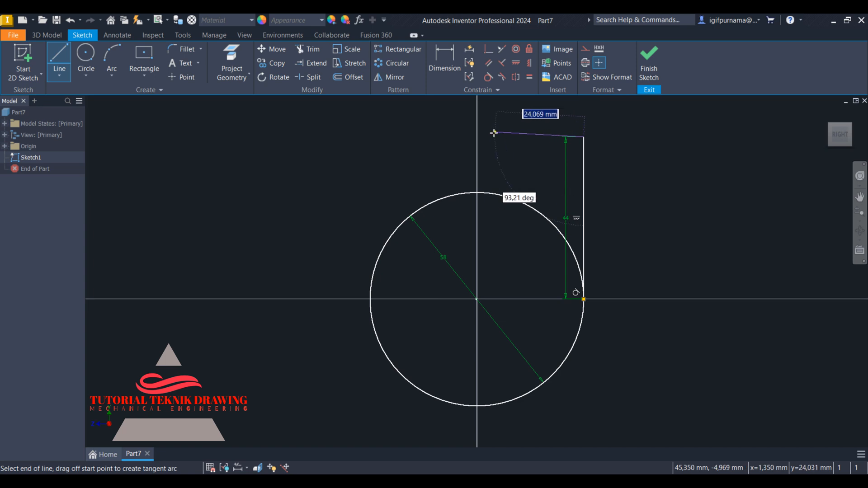
click(674, 481)
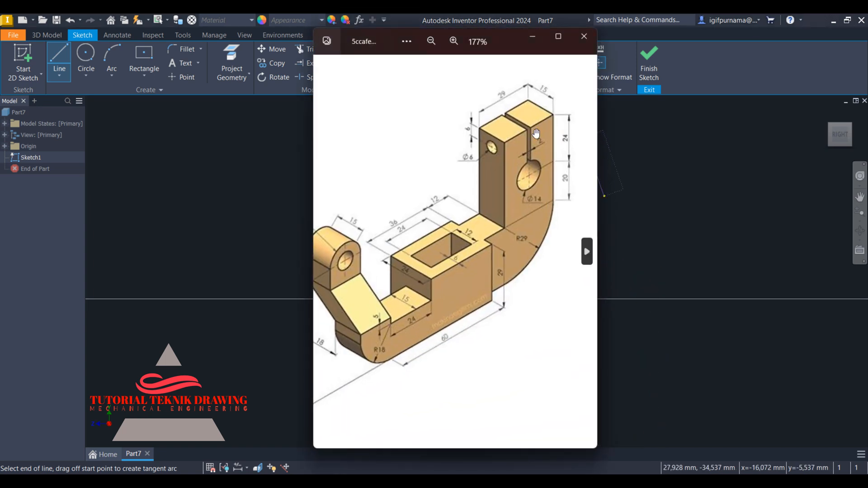
click(533, 37)
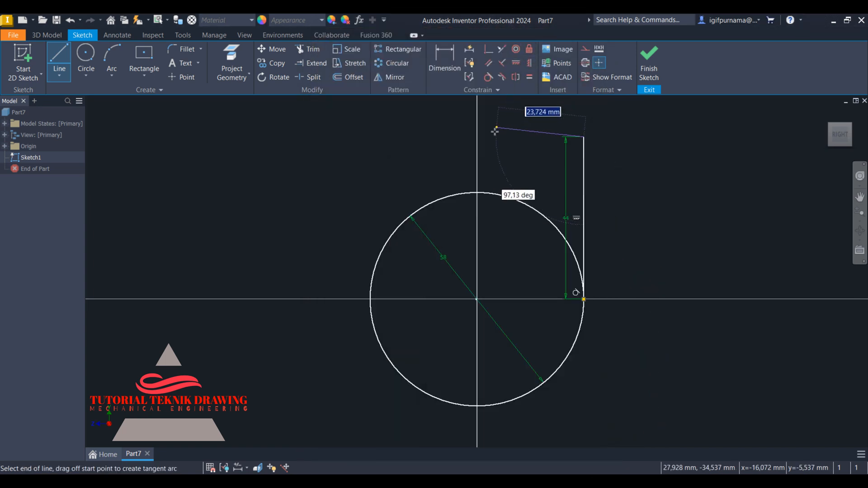
text(2)
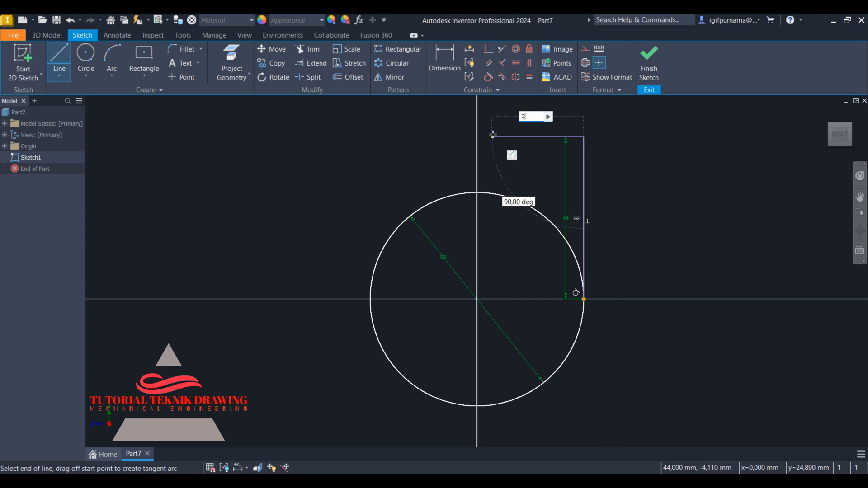
text(9)
key(Return)
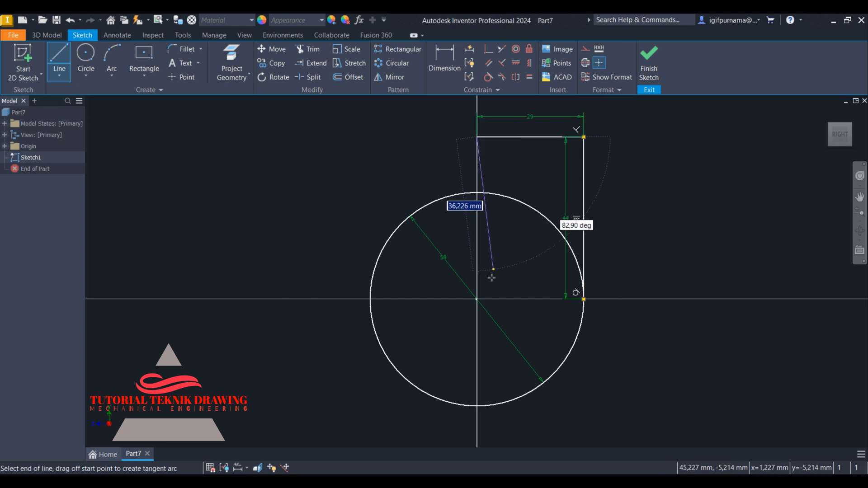
Step: Draw a vertical line from the top edge's left end down to the sketch origin and extend it to the circle's lowest point
click(477, 299)
right_click(477, 299)
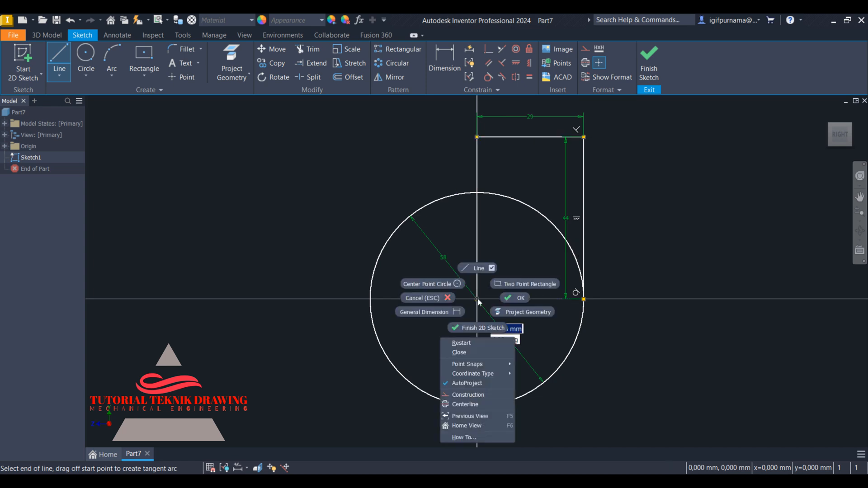
click(514, 301)
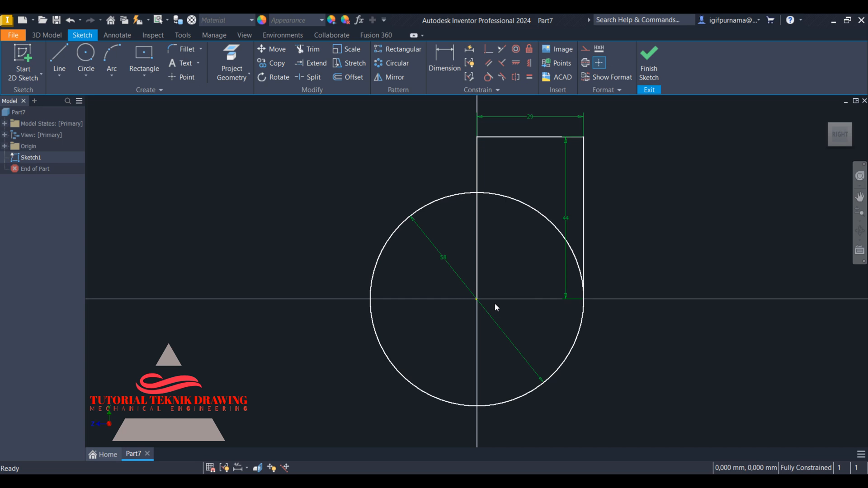
click(307, 68)
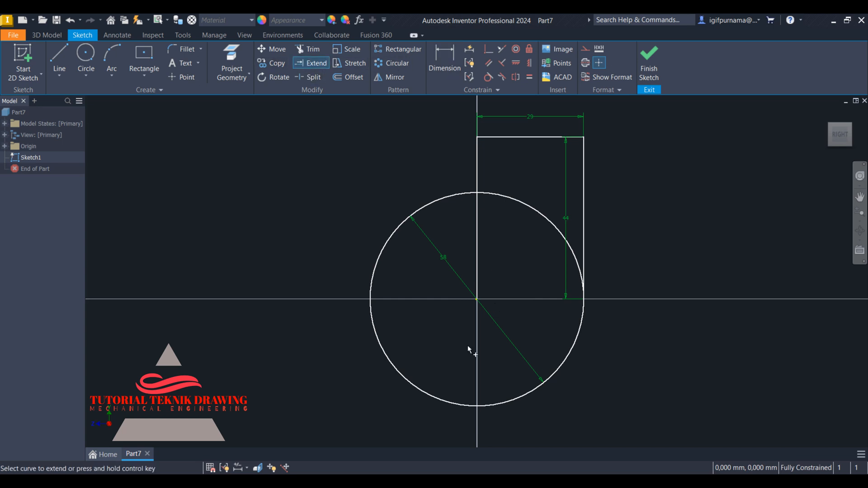
click(476, 293)
Step: Trim the circle's left half and upper-right quarter, leaving only the lower-right quarter arc
click(310, 50)
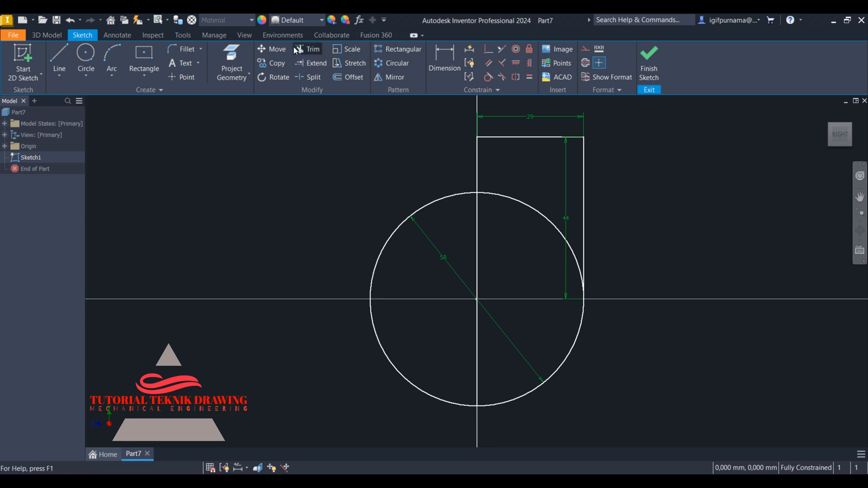
click(428, 203)
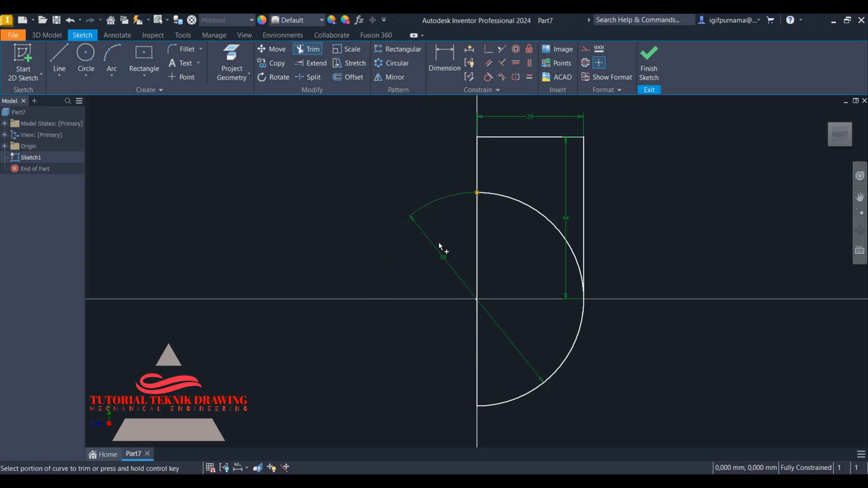
click(518, 204)
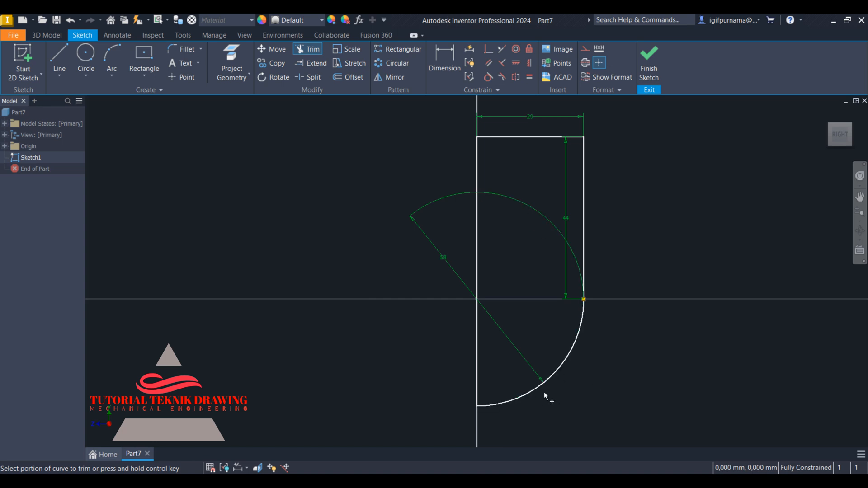
key(Escape)
Step: Delete the 58 mm diameter dimension and dimension the quarter arc with a radius of 29 mm
right_click(456, 274)
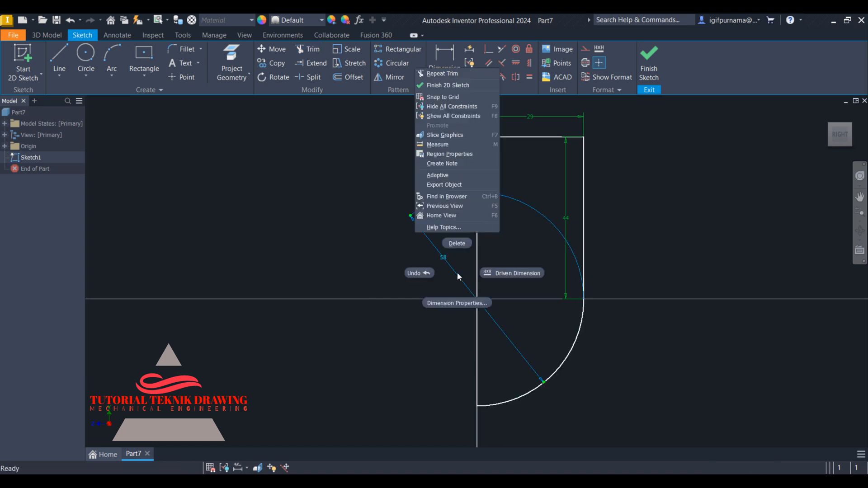
click(454, 247)
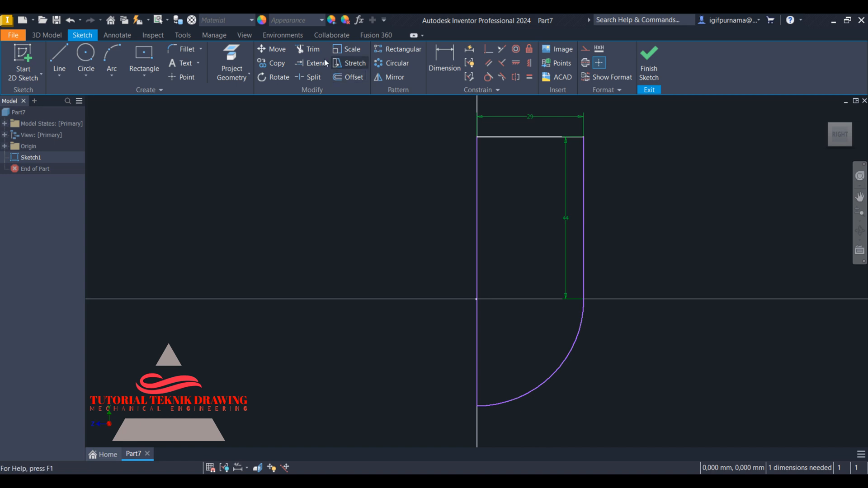
click(450, 72)
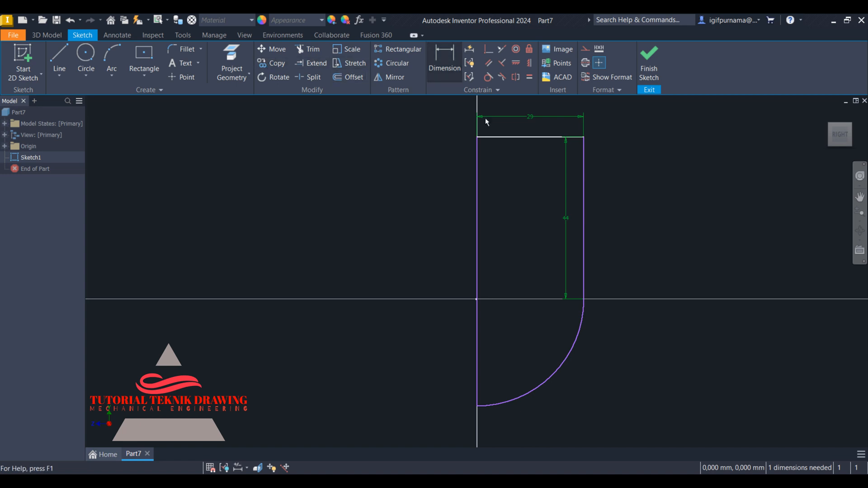
click(568, 354)
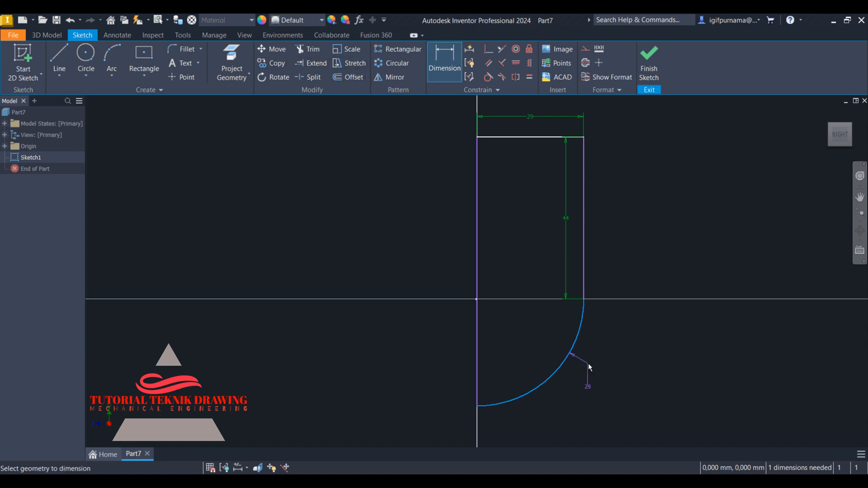
click(588, 363)
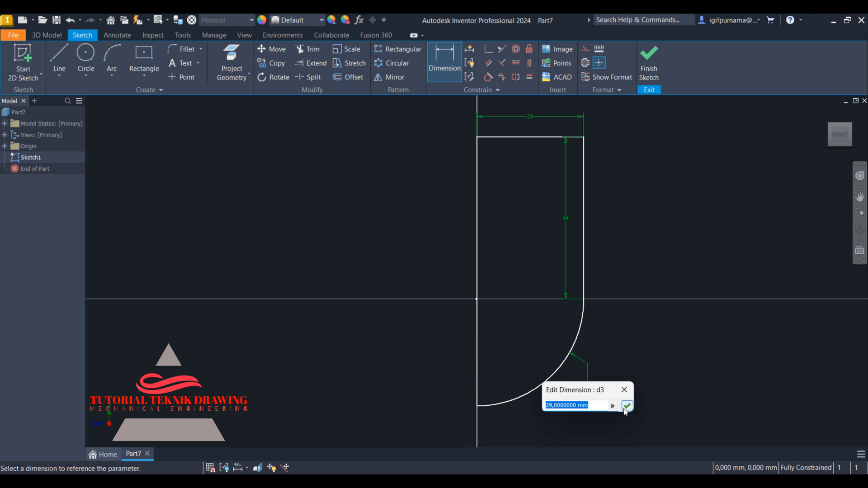
click(627, 406)
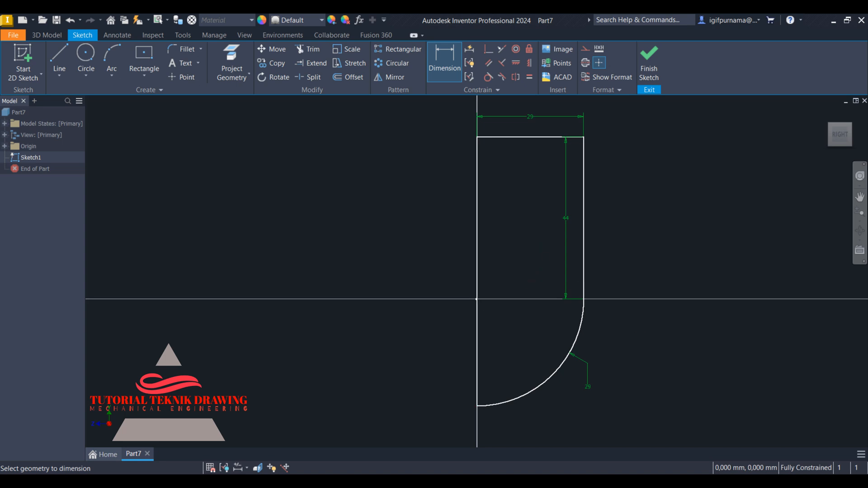
Step: Check the reference drawing and draw a 12 mm line leftward from the origin, continuing down and back to the arc's lower end
key(alt+Tab)
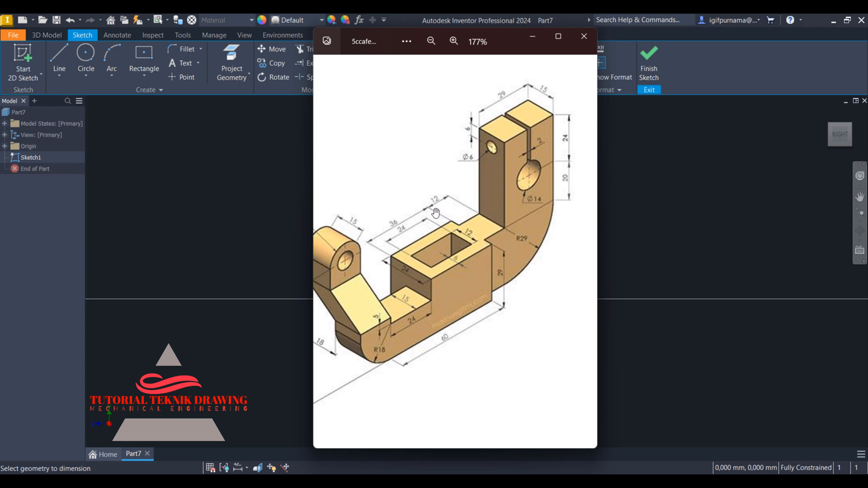
click(288, 129)
click(58, 64)
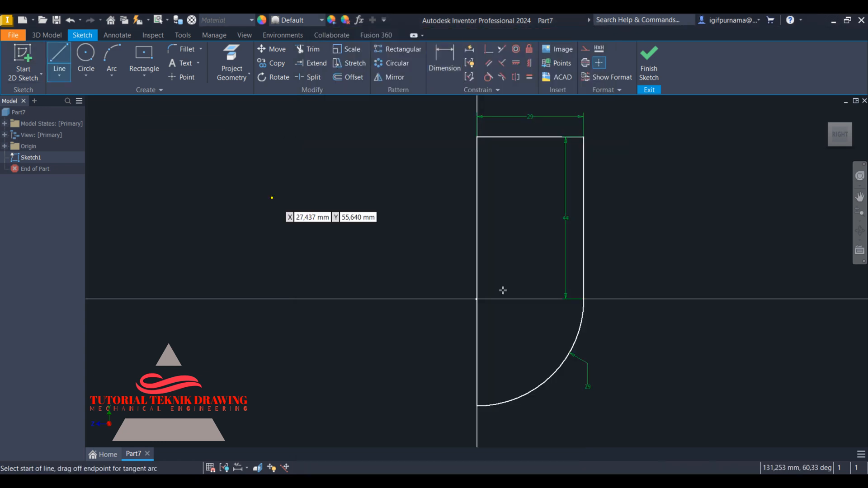
click(476, 299)
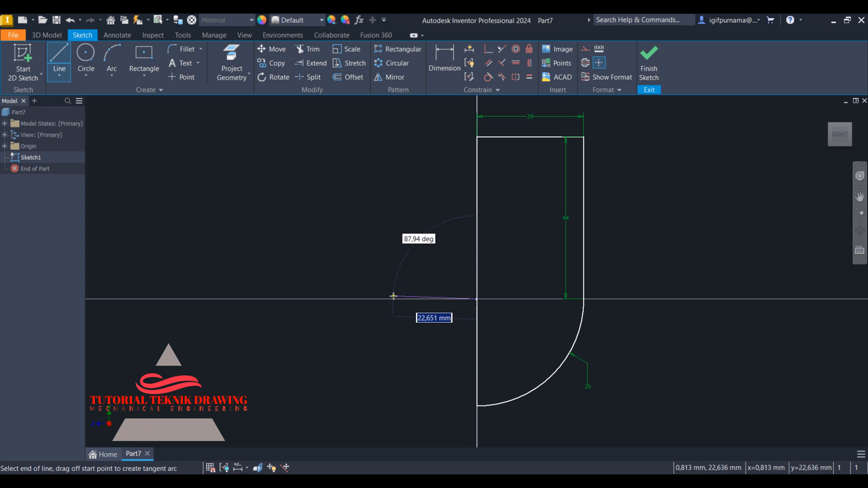
text(11)
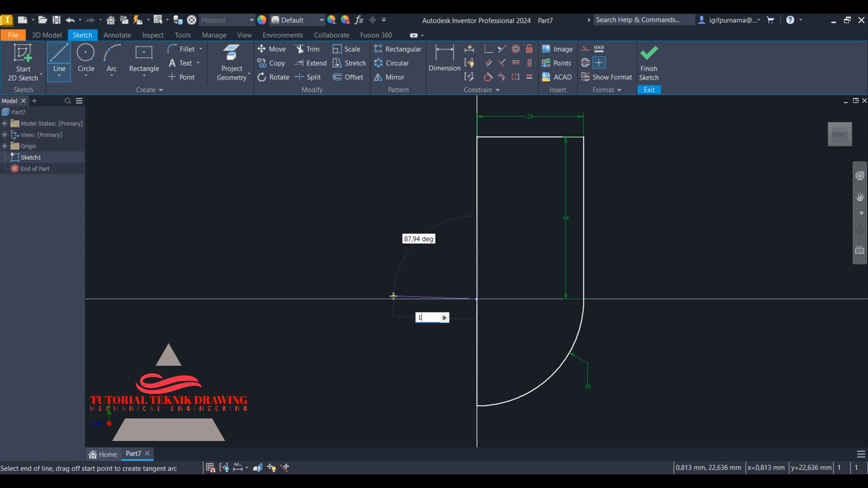
key(Return)
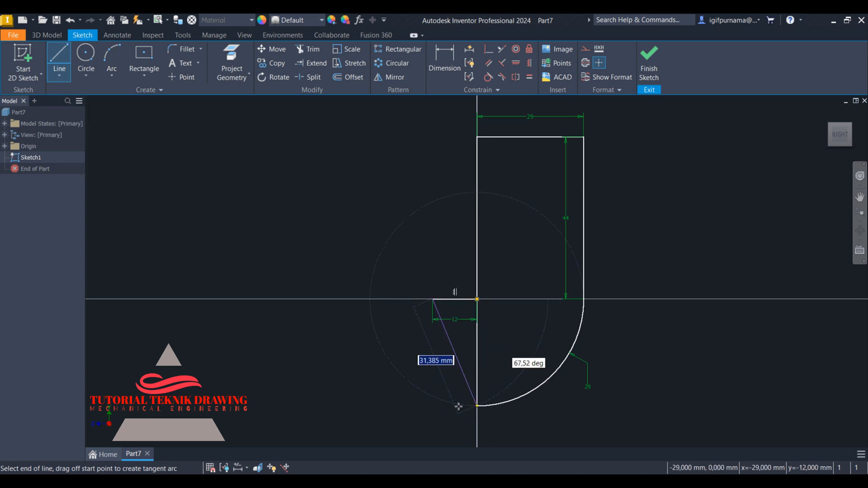
click(433, 406)
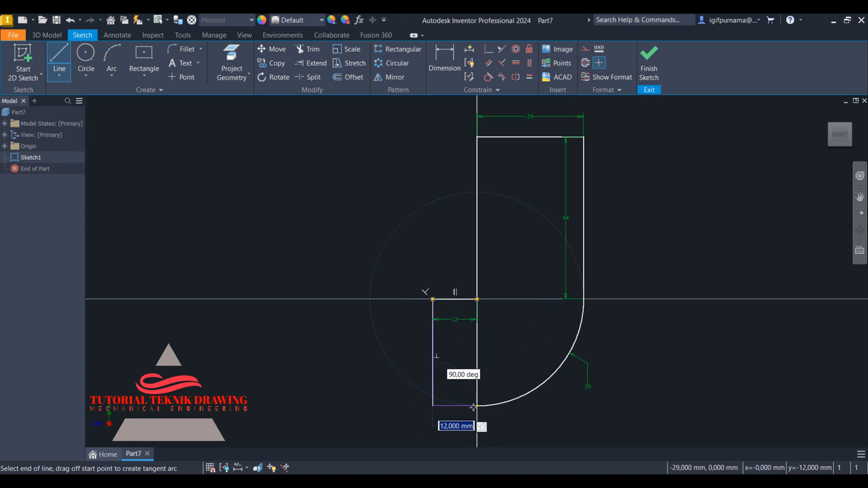
click(477, 406)
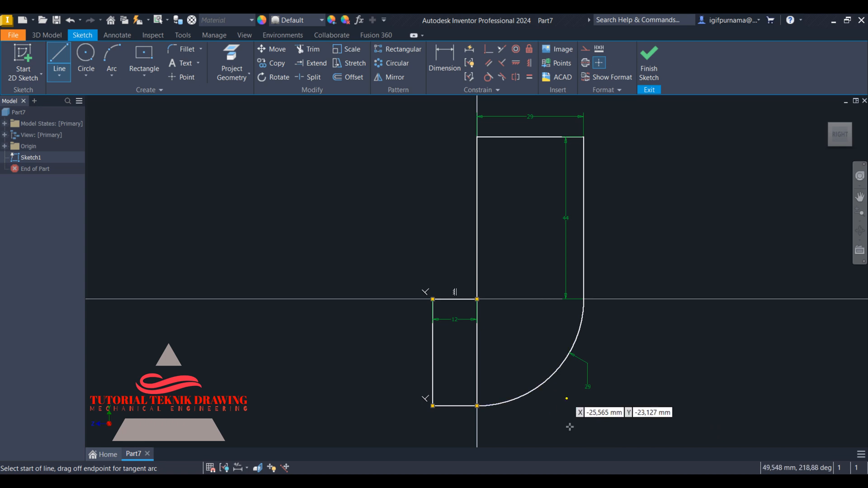
Step: Examine the upright's hole in the reference drawing and draw a 12 mm diameter circle inside the upright, aligned with the top edge's midpoint
click(568, 487)
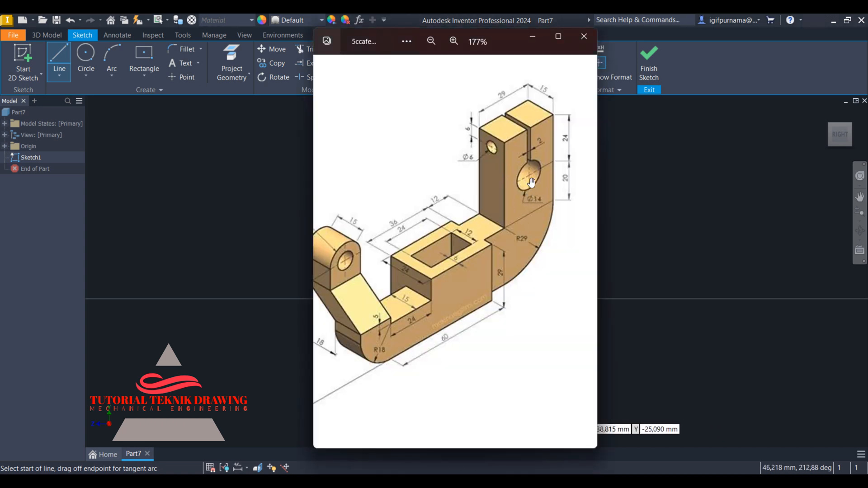
click(558, 37)
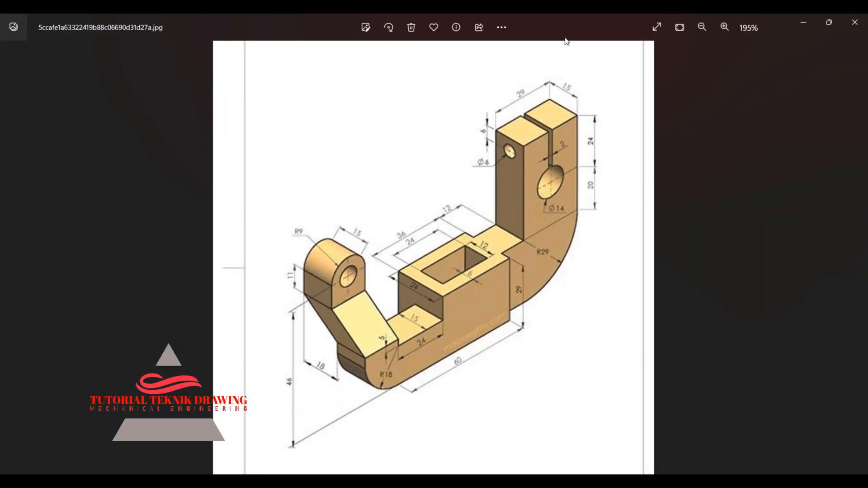
click(837, 21)
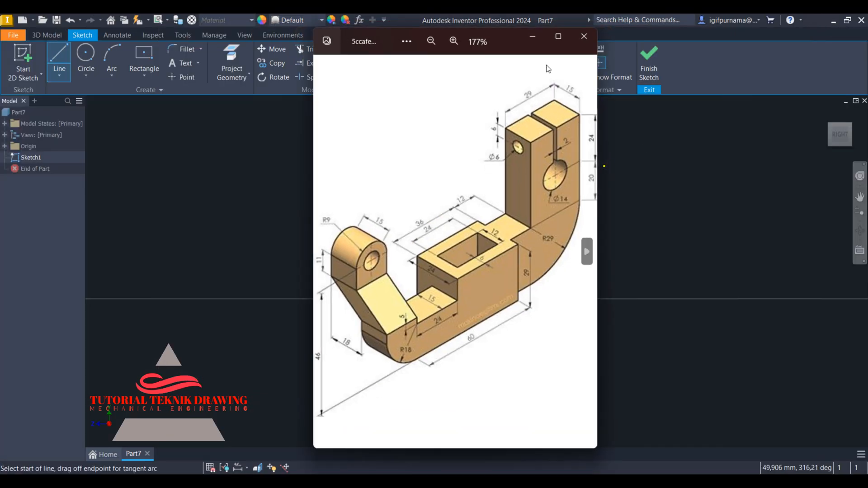
click(452, 41)
double_click(453, 40)
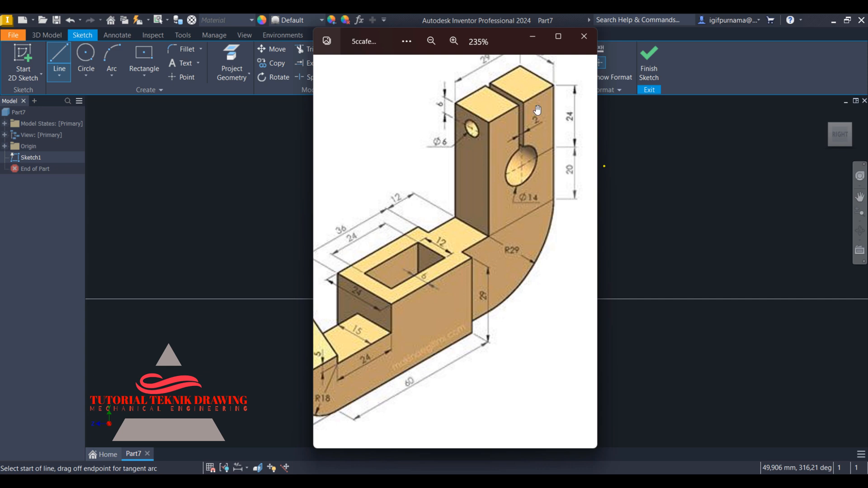
click(536, 40)
click(85, 56)
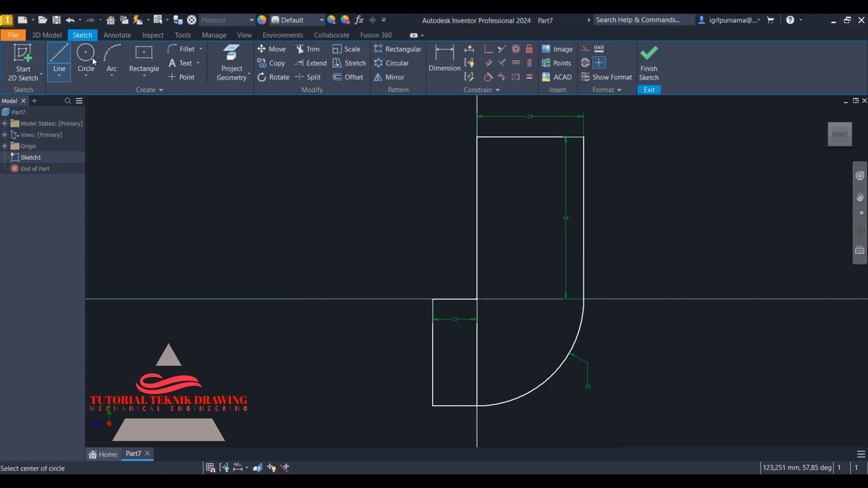
click(533, 193)
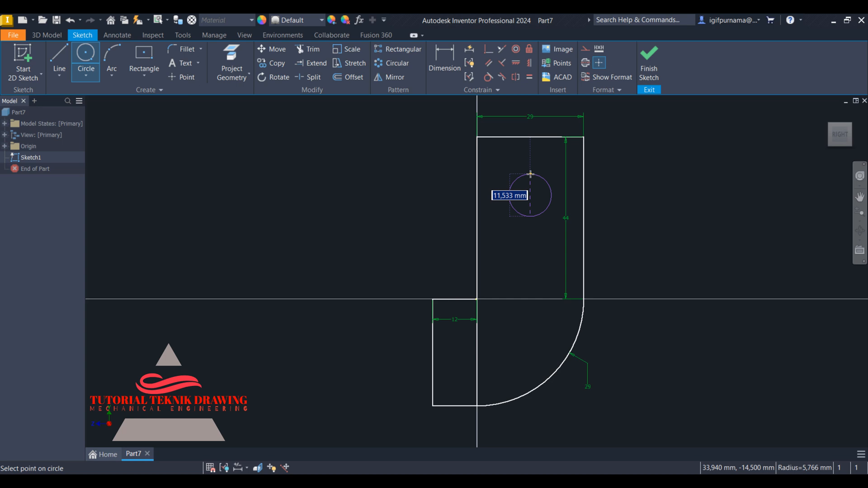
text(12)
click(531, 174)
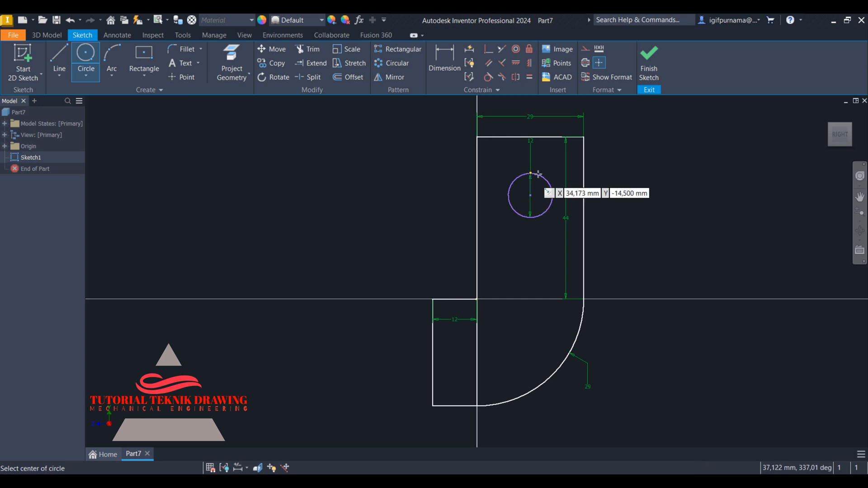
Step: Check the hole position in the reference drawing and dimension the circle's centre 24 mm below the upright's top edge
key(alt+Tab)
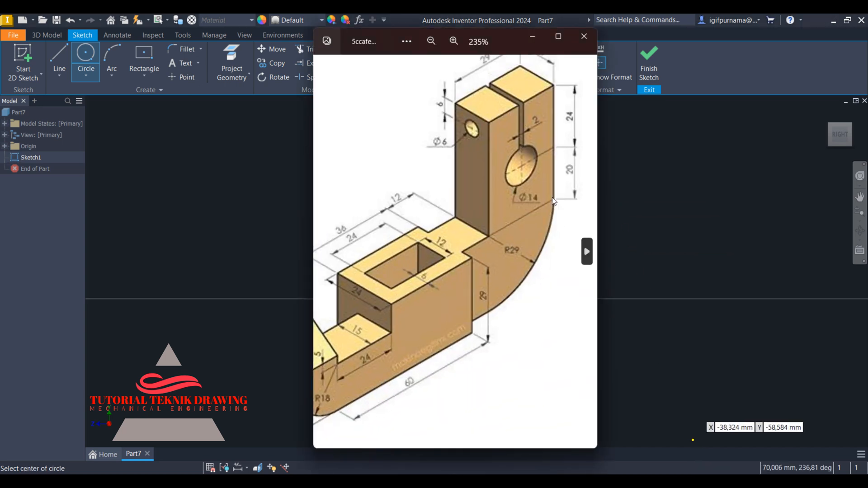
click(536, 36)
key(d)
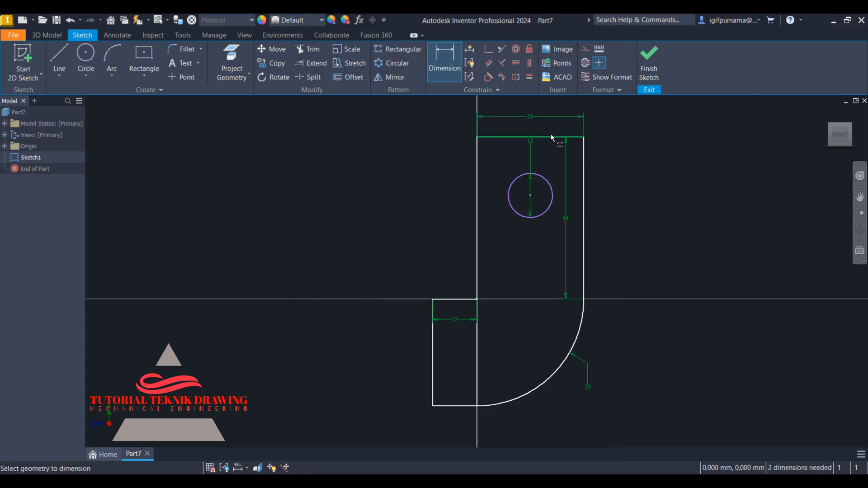
click(551, 136)
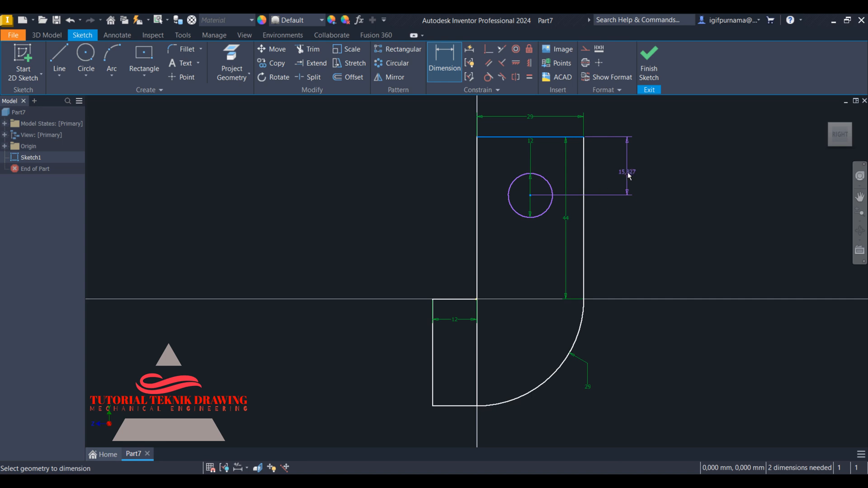
click(627, 171)
text(24)
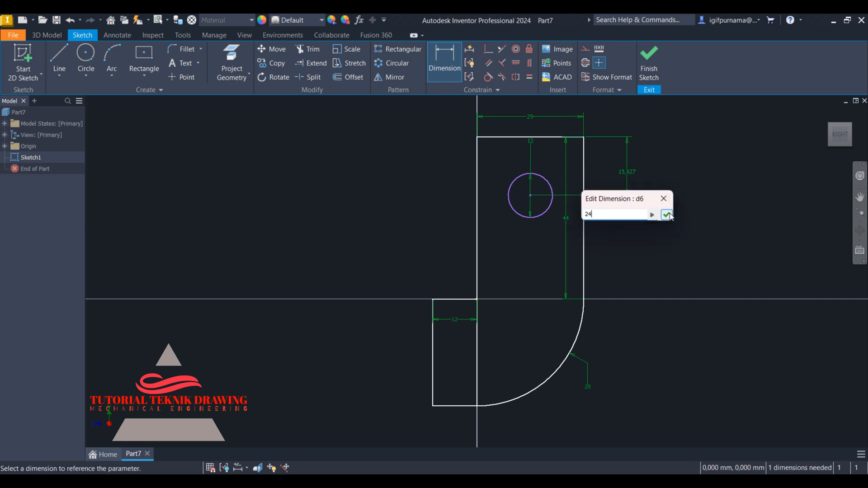
click(669, 215)
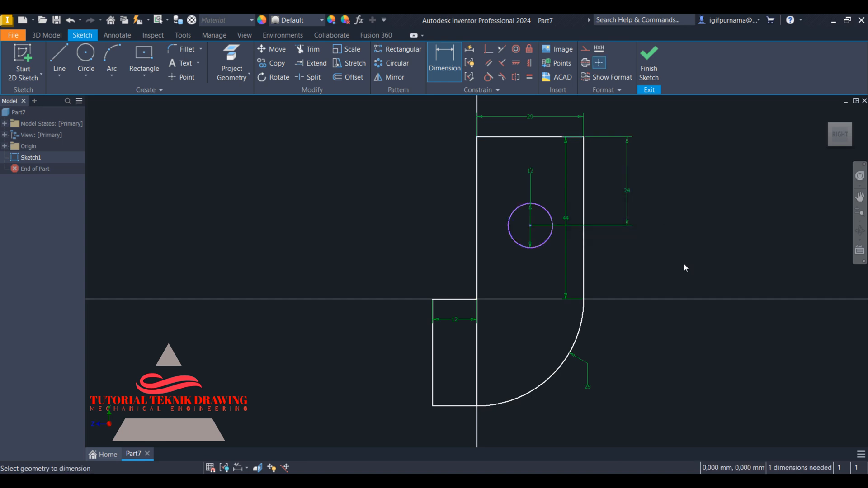
Step: Check the slot in the reference drawing and draw a vertical centre line from the circle's centre to the top edge's midpoint
key(alt+Tab)
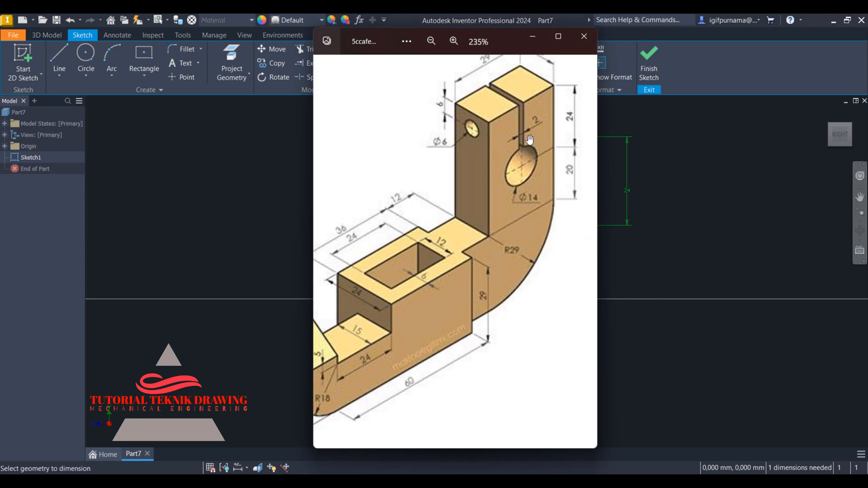
click(533, 40)
click(53, 58)
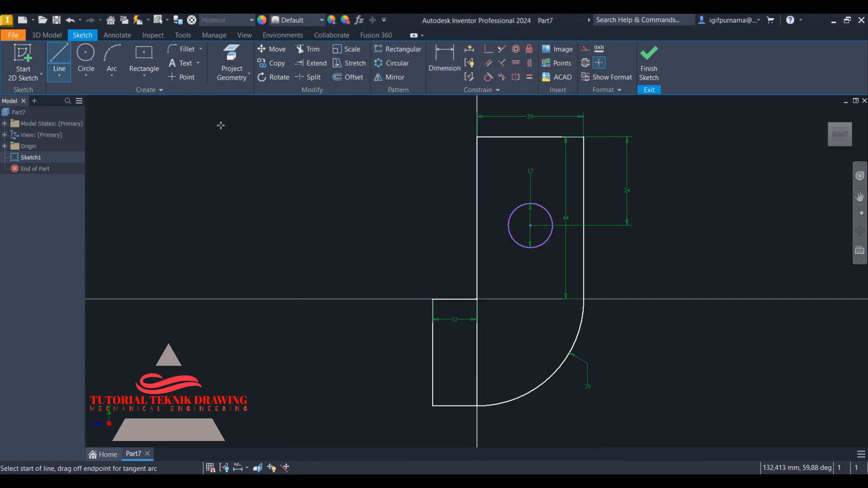
click(530, 225)
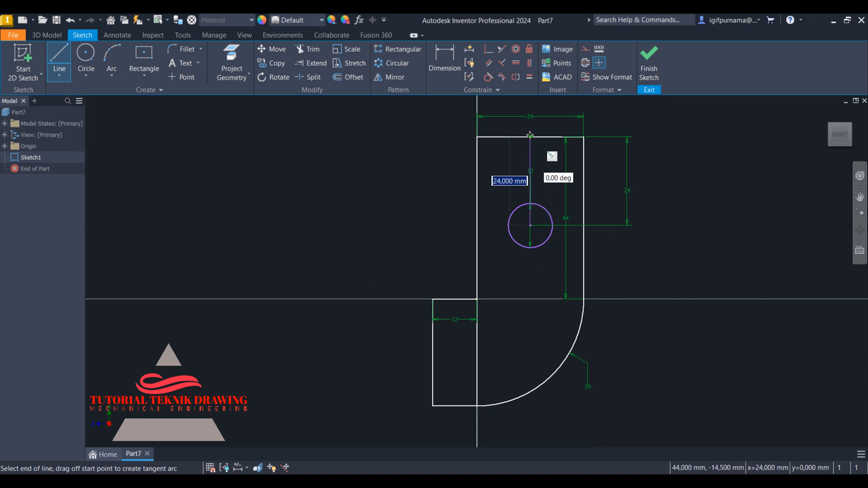
click(530, 136)
right_click(530, 137)
click(556, 139)
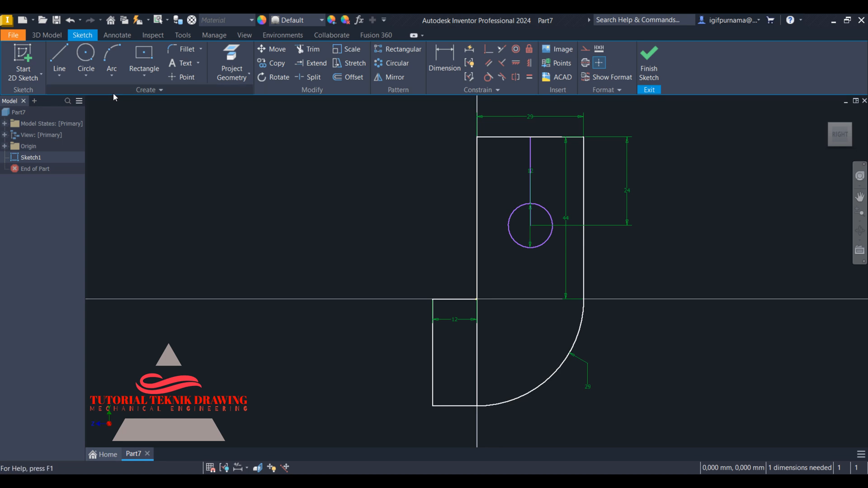
Step: Offset the slot's centre line 1 mm to its left
click(58, 58)
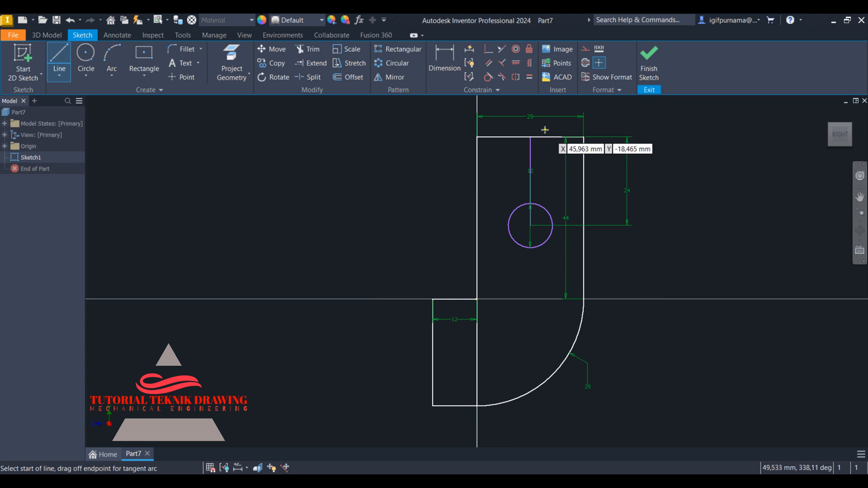
click(349, 78)
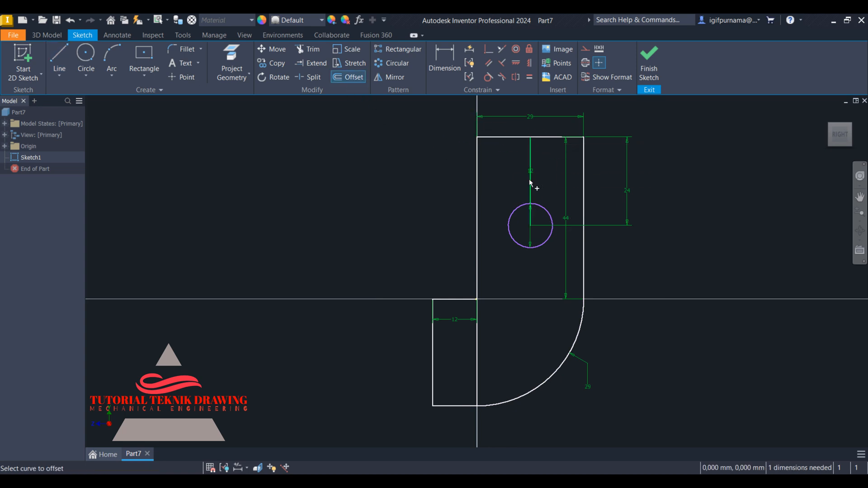
click(530, 178)
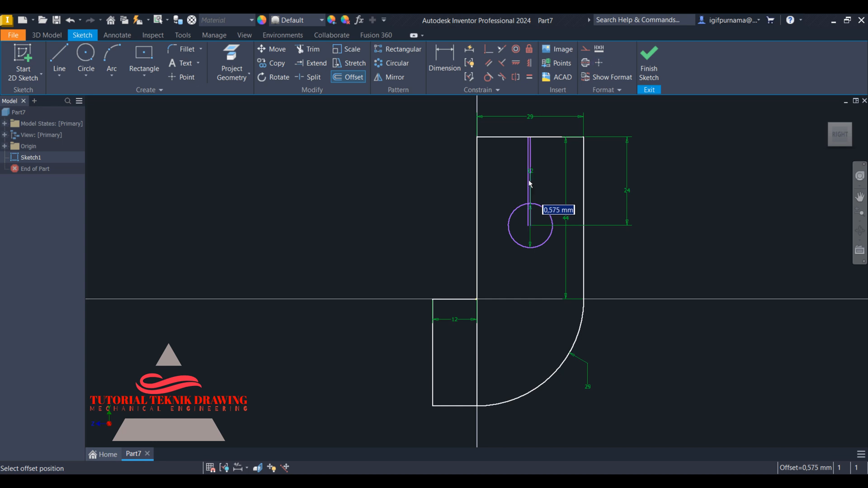
text(1)
key(Return)
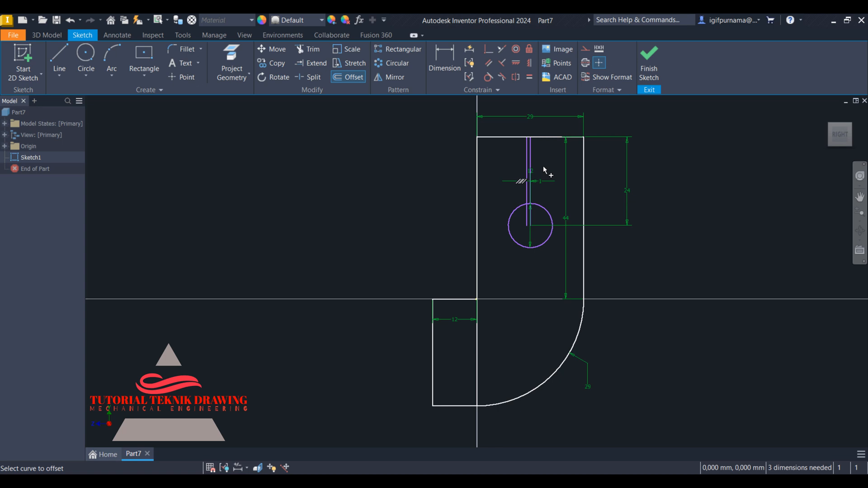
key(Escape)
Step: Try to mirror the slot's centre line about its offset copy, and undo the mirror
click(392, 77)
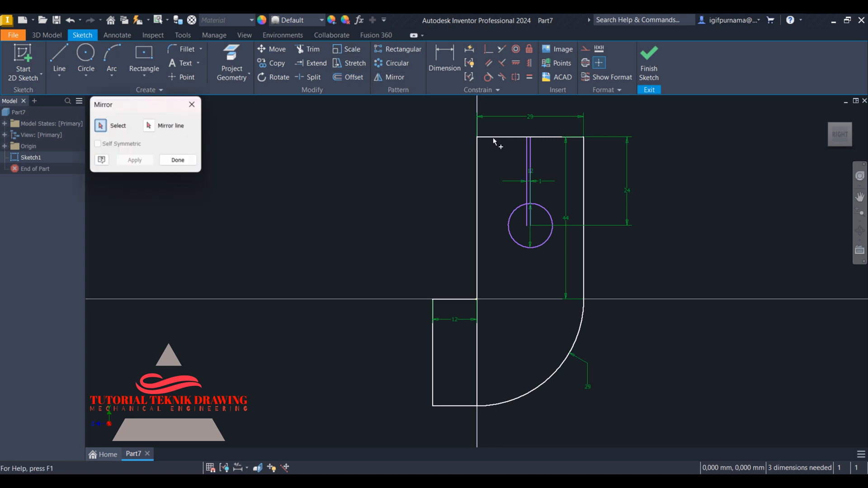
click(530, 185)
click(151, 126)
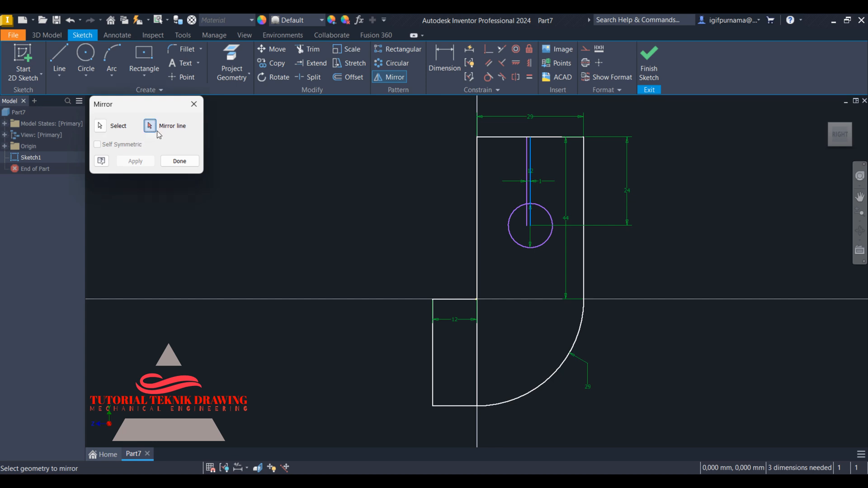
click(527, 198)
click(141, 161)
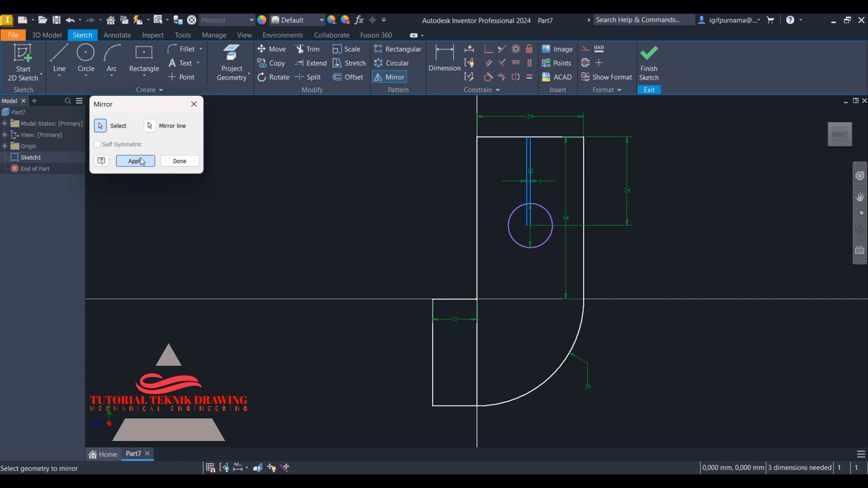
click(179, 161)
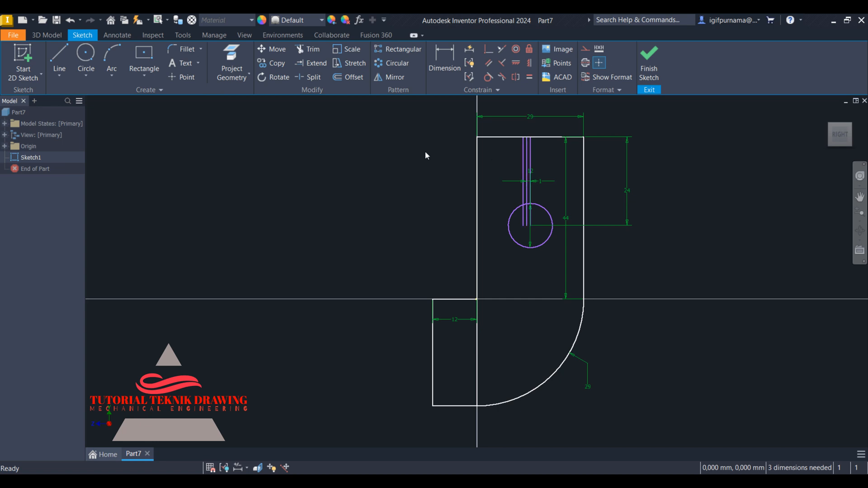
key(ctrl+z)
Step: Mirror the offset line about the slot's centre line, and delete the centre line
click(391, 78)
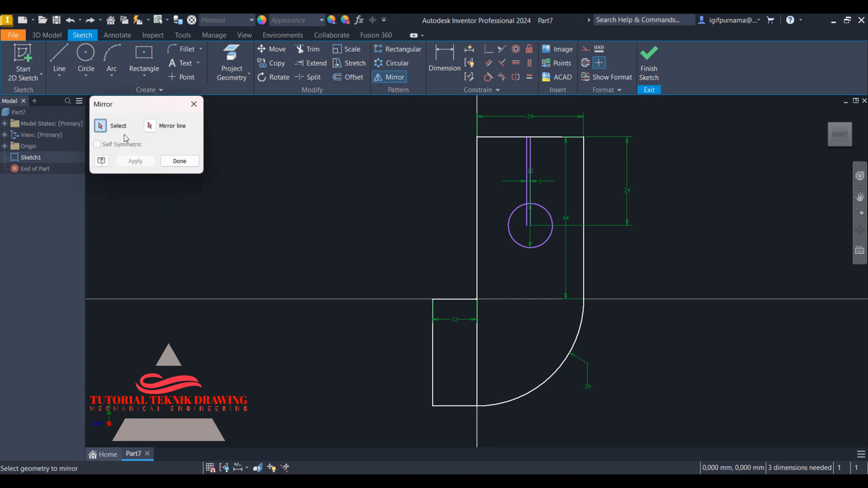
click(527, 192)
click(149, 127)
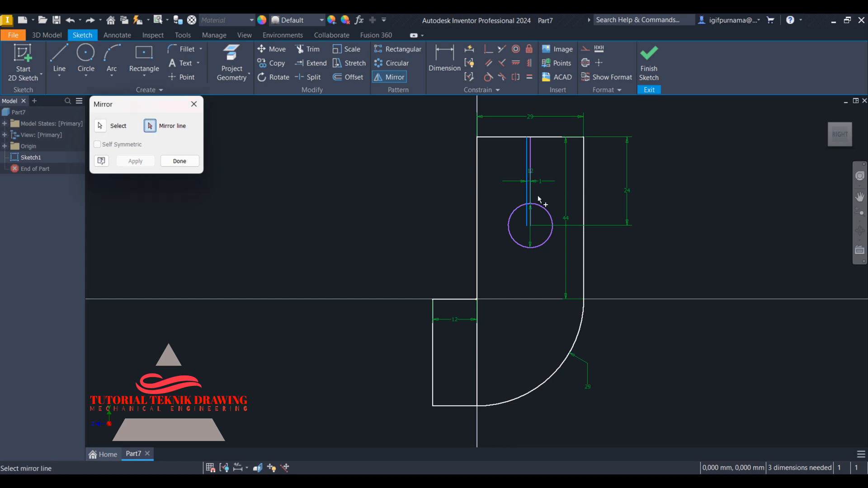
click(532, 192)
click(135, 162)
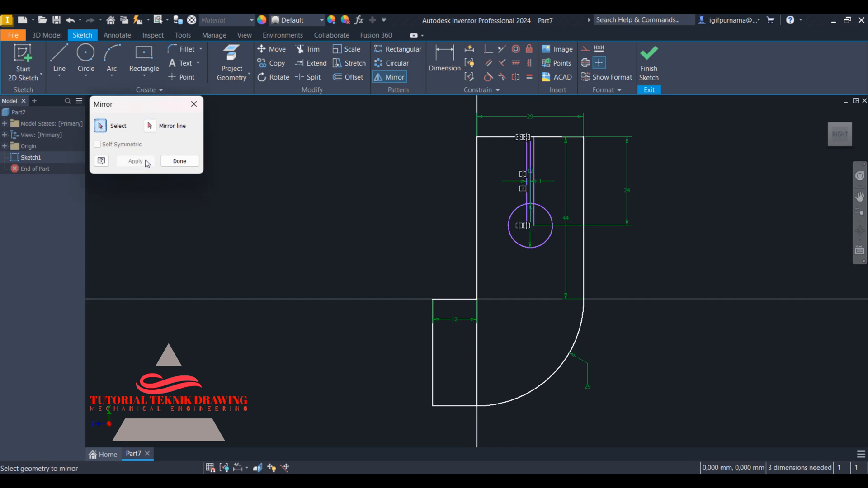
click(173, 165)
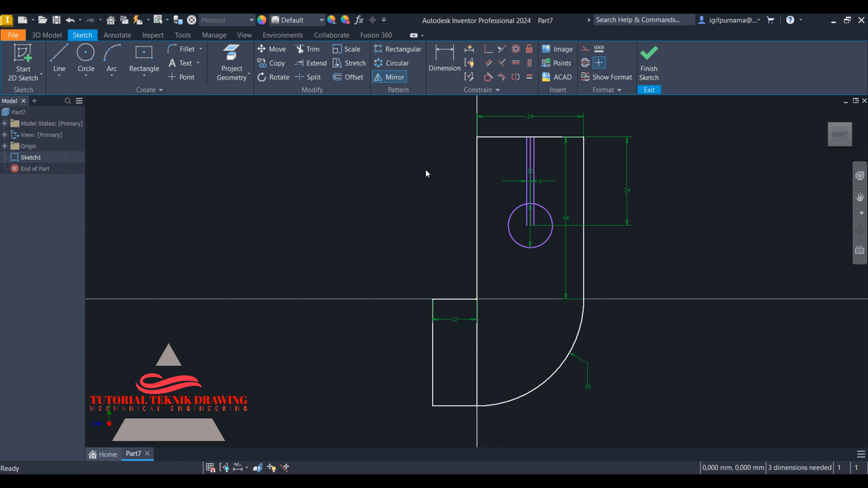
right_click(532, 159)
click(535, 130)
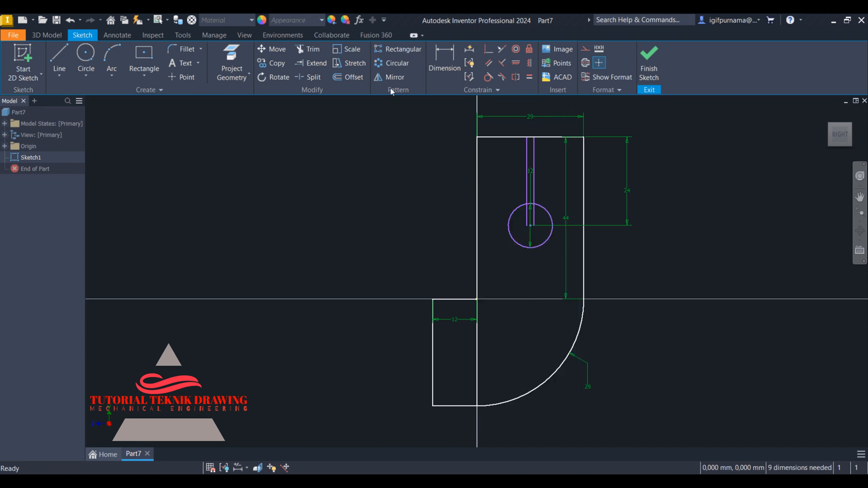
Step: Trim both slot lines inside the circle and the short circle arc between them so the slot opens into the hole
key(x)
click(535, 219)
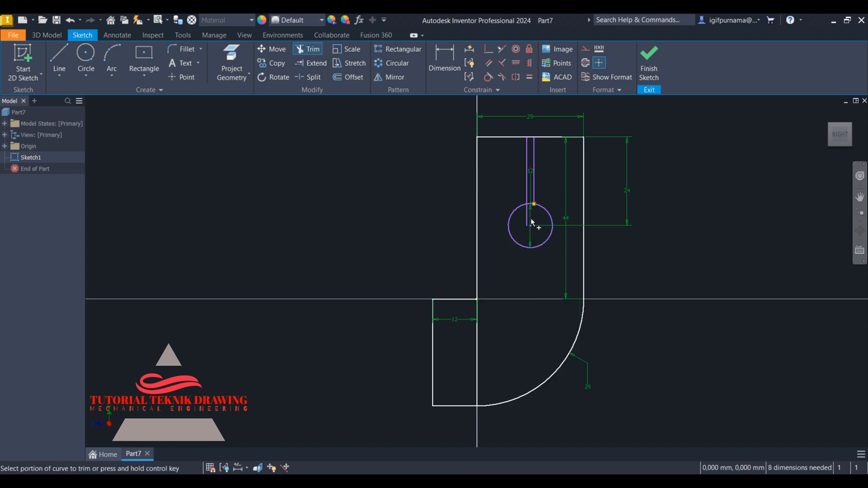
click(528, 215)
click(531, 204)
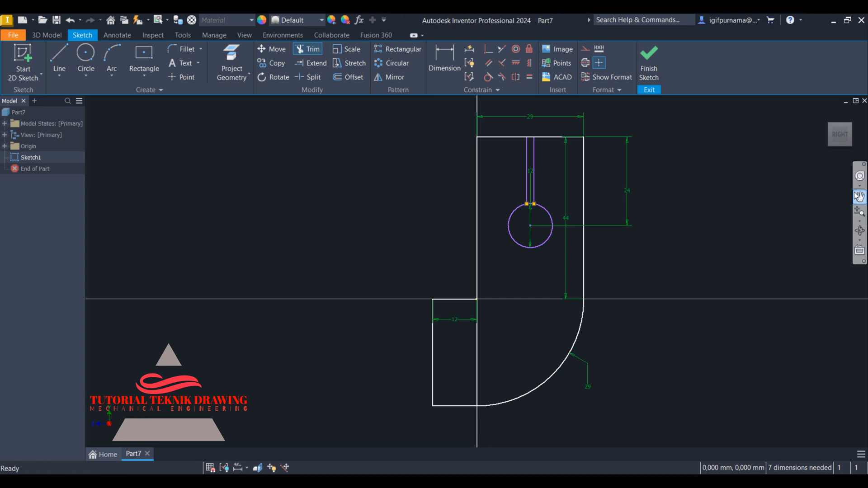
click(861, 176)
drag(624, 225, 605, 236)
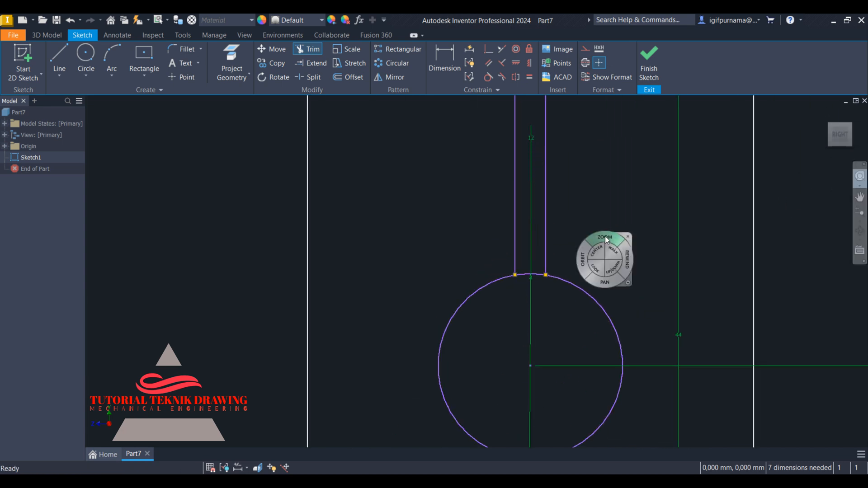
click(309, 49)
click(388, 184)
click(426, 169)
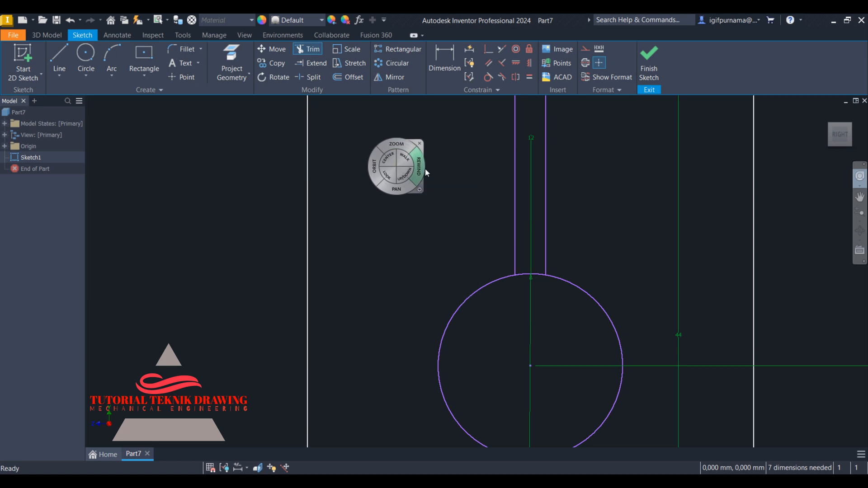
click(419, 143)
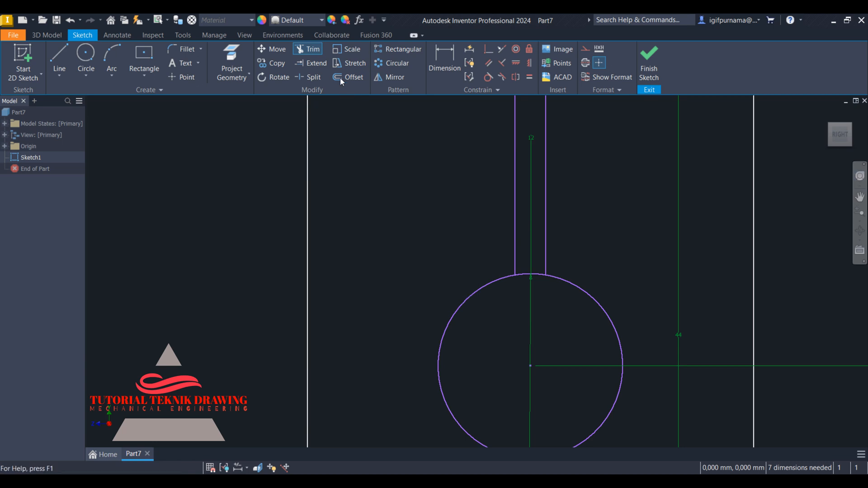
click(312, 51)
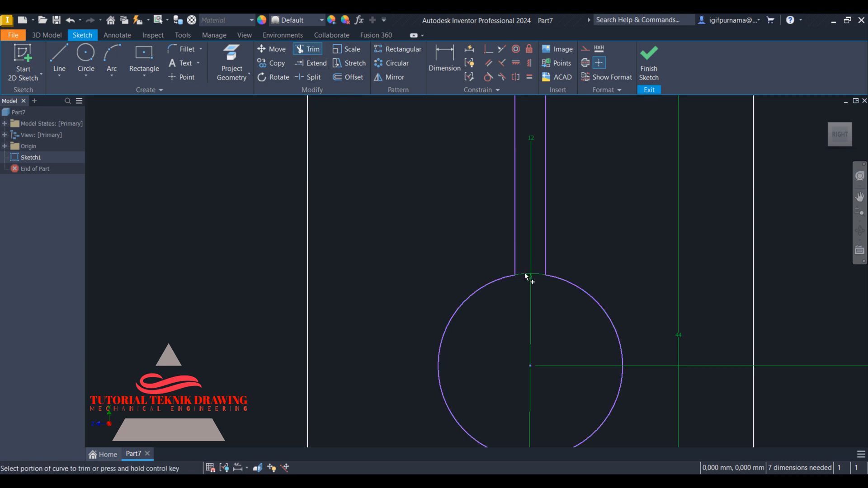
Step: Trim the upright's top edge between the two slot lines to open the slot
click(860, 197)
drag(626, 169, 626, 371)
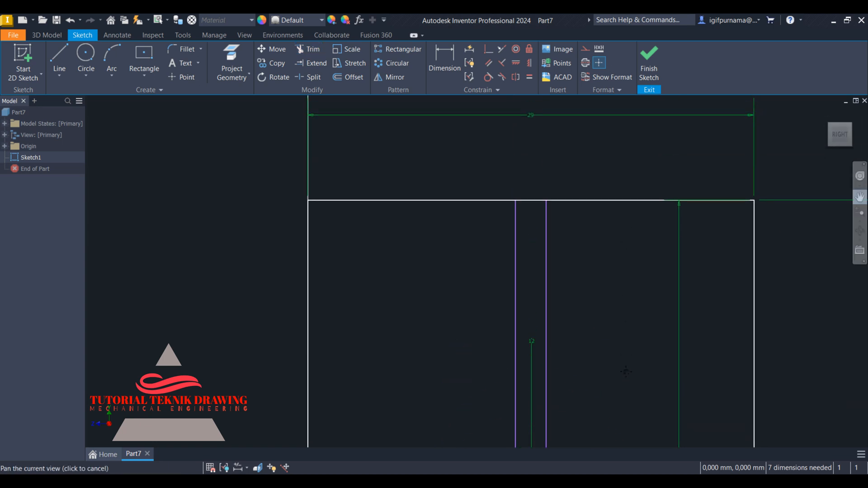
key(Escape)
click(530, 199)
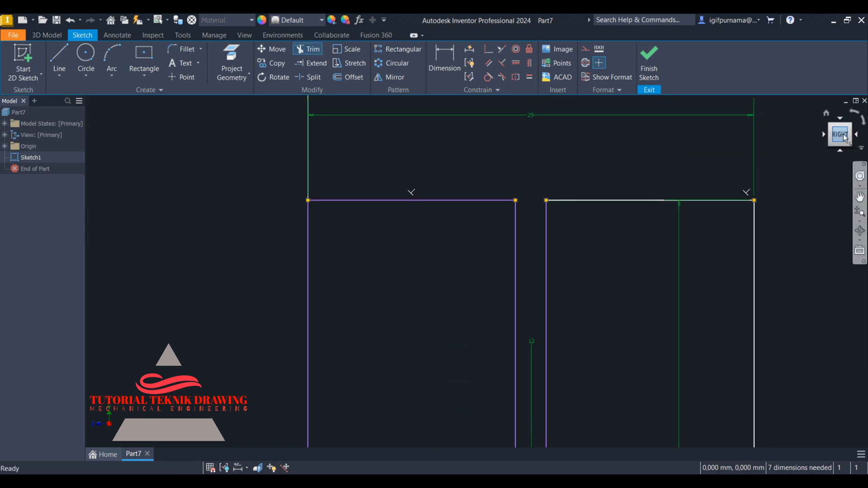
click(844, 136)
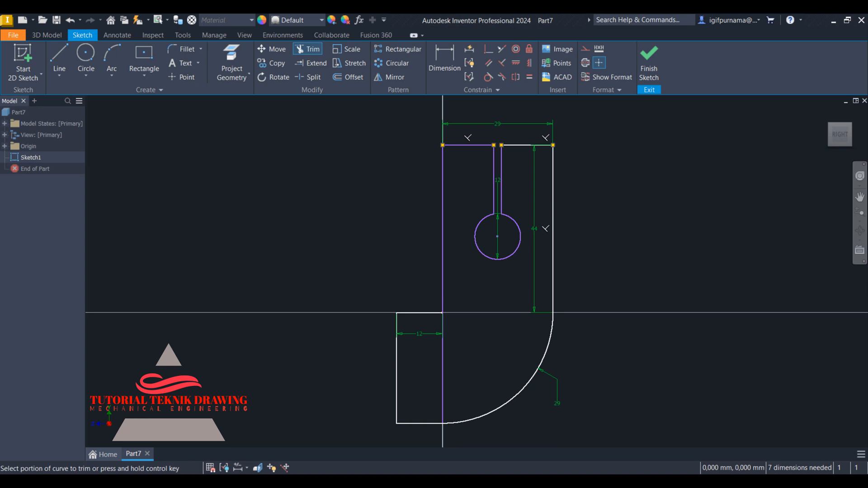
Step: Review the base in the reference drawing, trim the vertical line below the origin inside the profile, and finish the sketch
key(alt+Tab)
drag(491, 244, 542, 206)
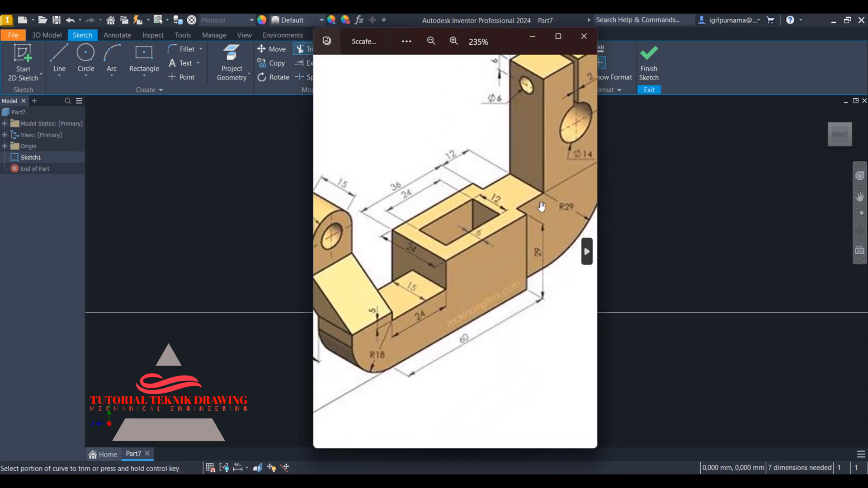
drag(517, 237, 525, 231)
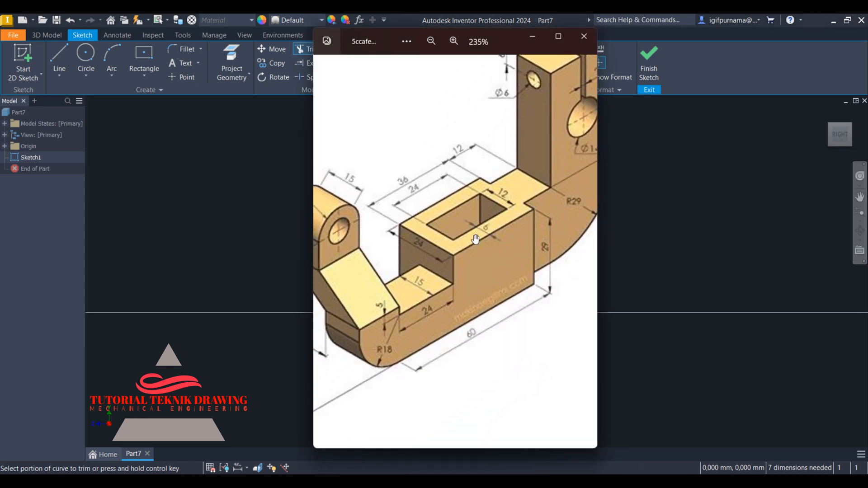
drag(521, 195, 500, 223)
click(533, 43)
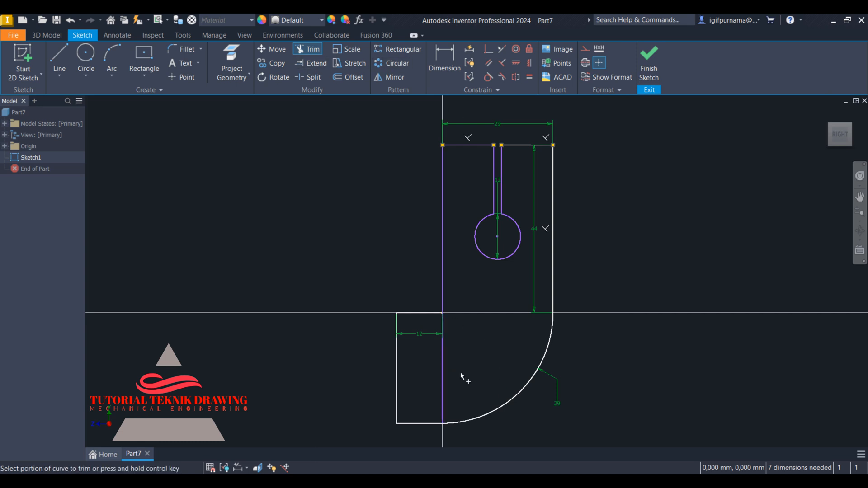
click(443, 365)
click(649, 61)
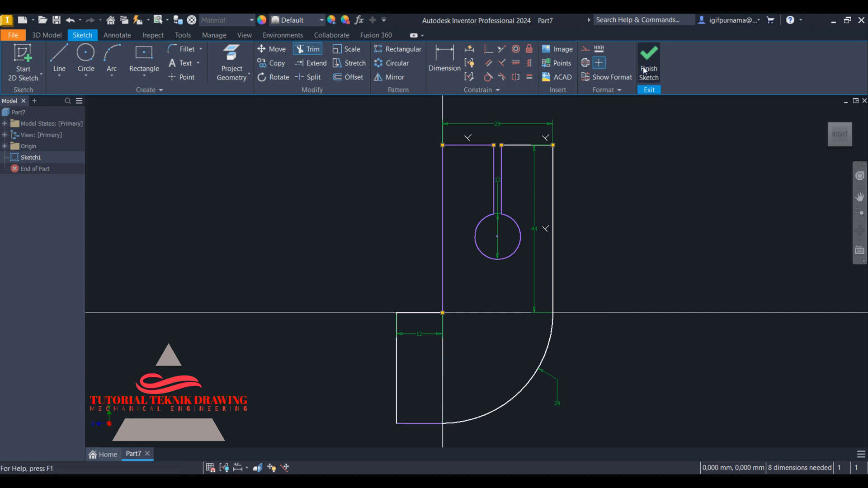
Step: Check the arm's thickness in the reference drawing and extrude the side profile 15 mm as a solid
click(826, 113)
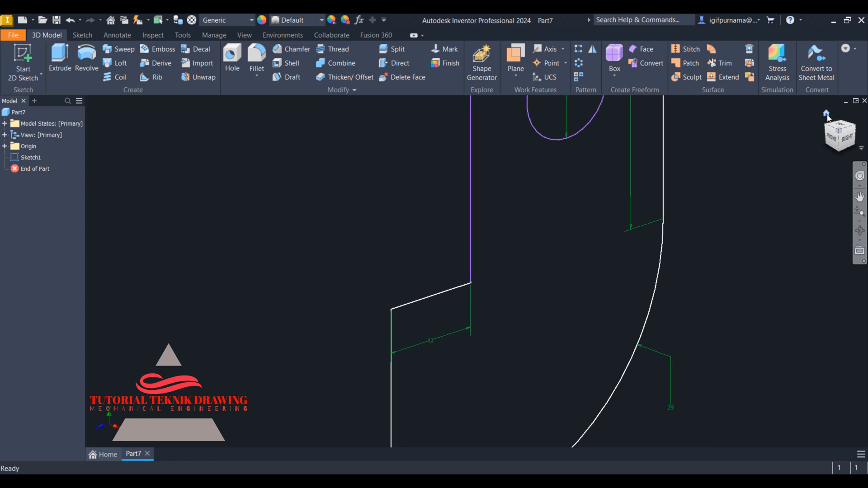
click(71, 54)
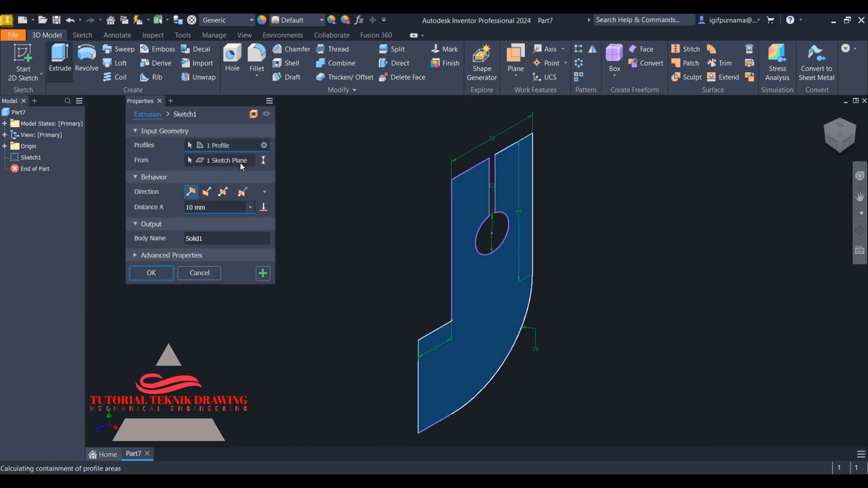
key(alt+Tab)
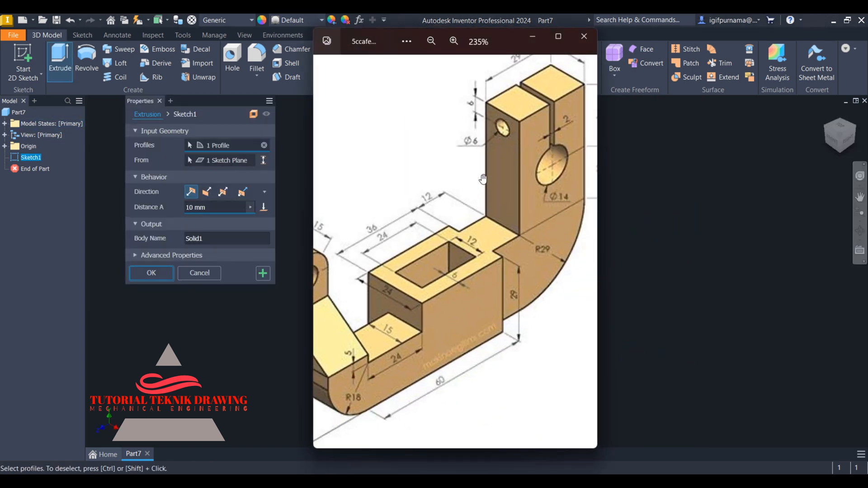
drag(488, 194, 466, 246)
click(533, 36)
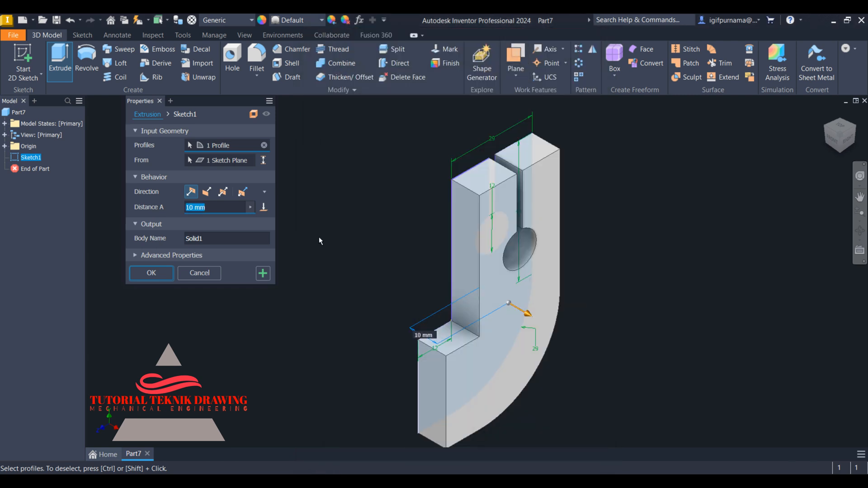
text(15)
click(158, 273)
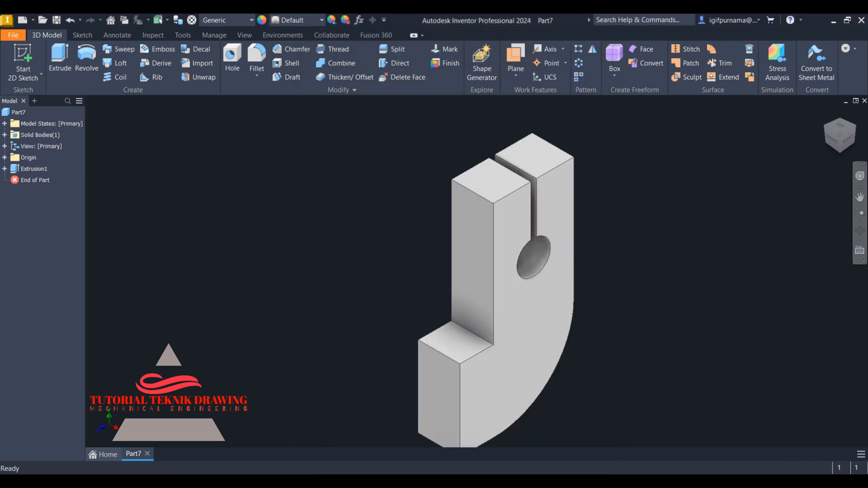
Step: Review the block in the reference drawing and start a sketch on the top face of the small ledge below the arm
key(alt+Tab)
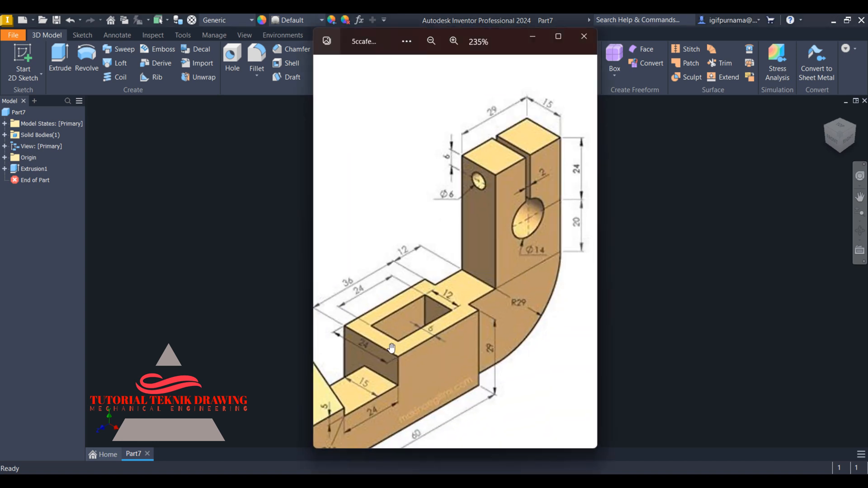
click(526, 43)
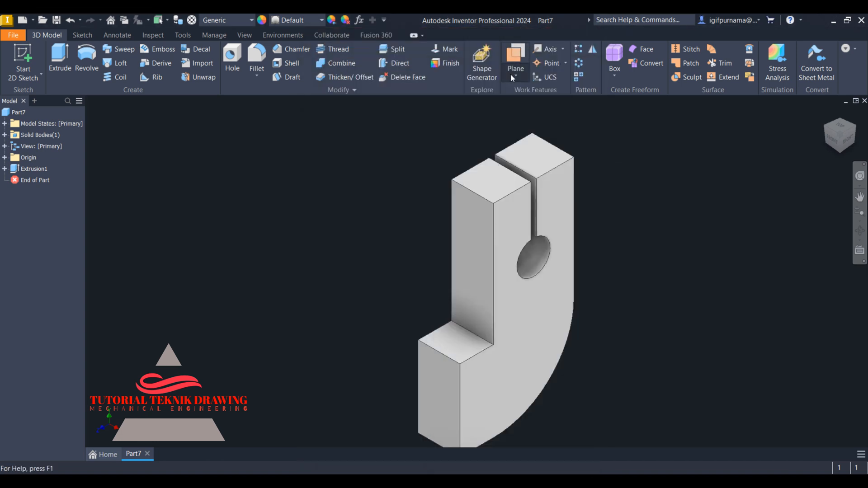
click(464, 342)
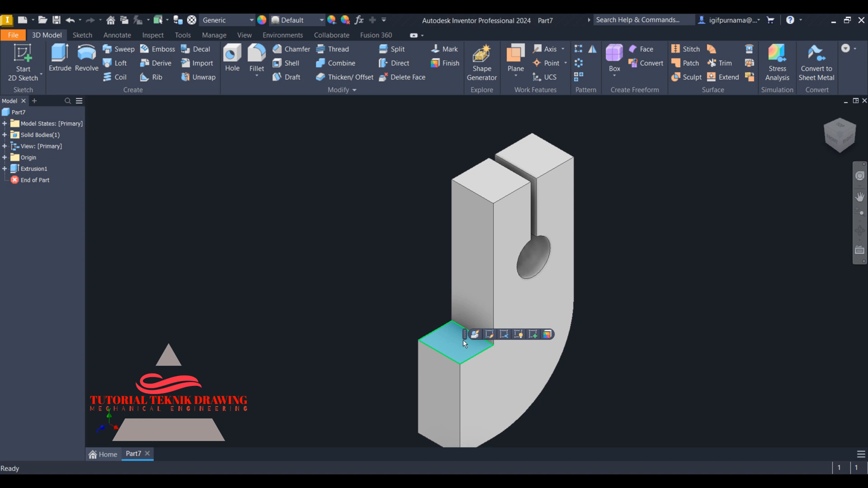
click(533, 335)
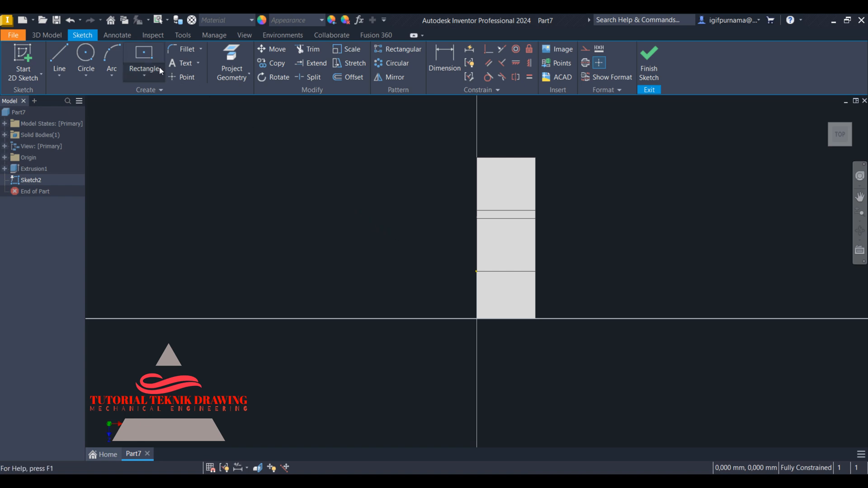
Step: Sketch a two-point rectangle about 25 mm square, with one side on the ledge's outer edge line and extending away from the arm
click(143, 59)
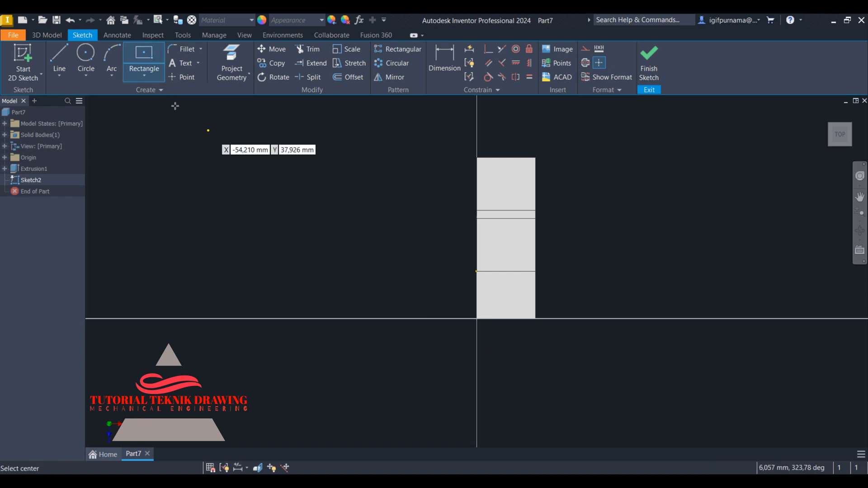
click(139, 79)
click(156, 100)
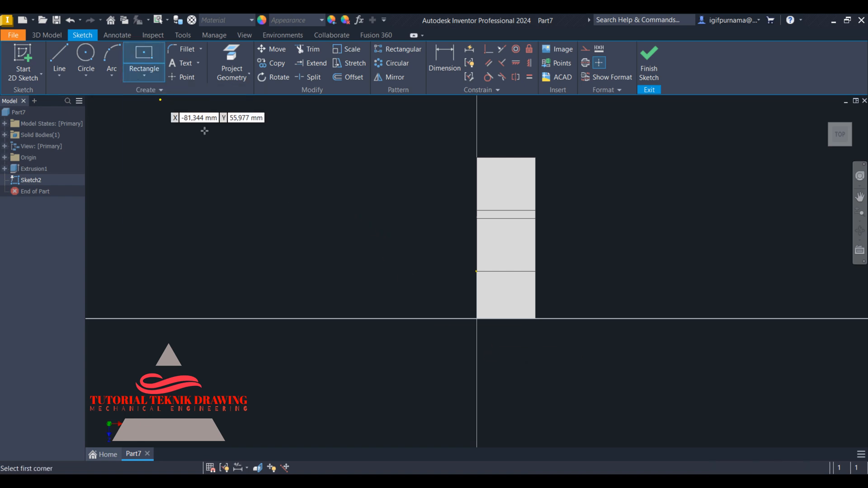
click(454, 319)
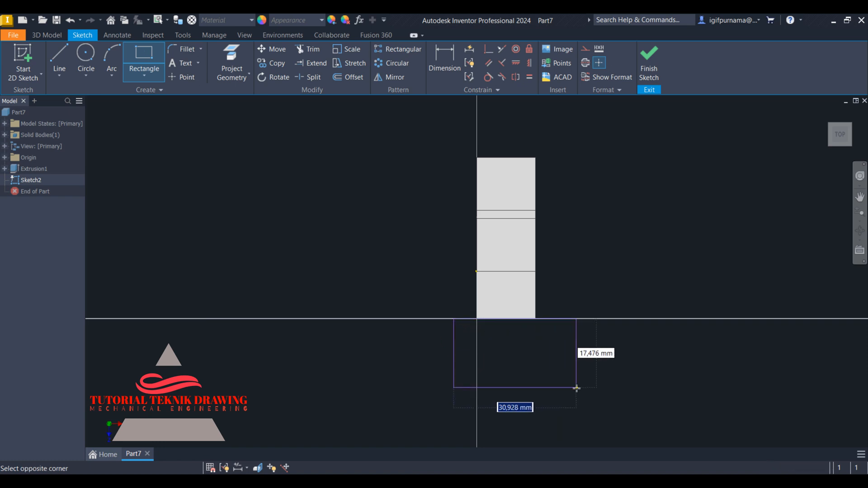
click(553, 420)
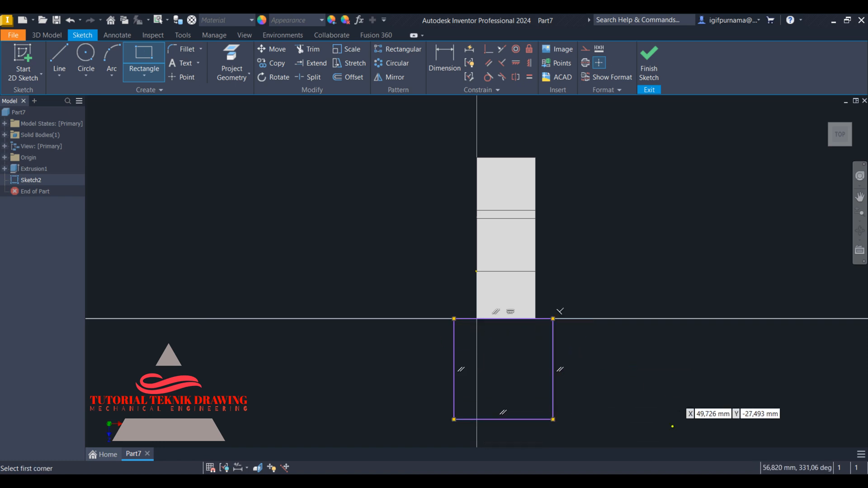
Step: Check the block's width in the reference drawing and calculate 24 ÷ 2 in Calculator
key(alt+Tab)
drag(376, 375, 407, 353)
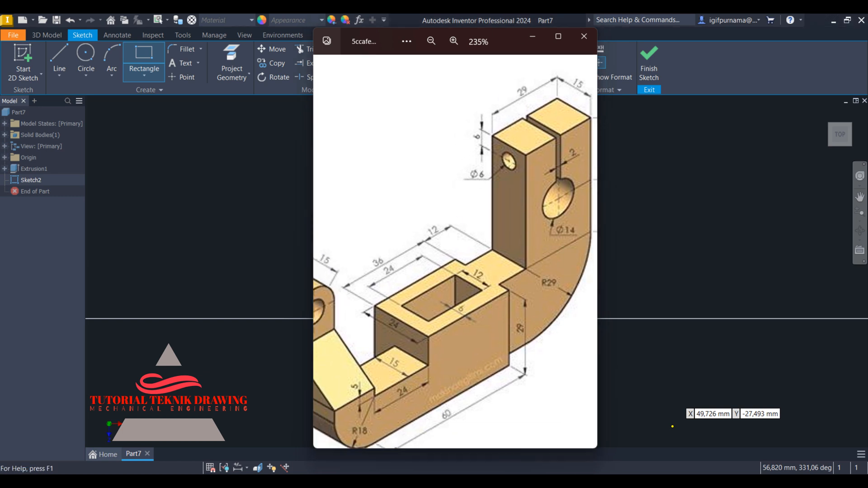
click(533, 36)
key(alt+Tab)
key(alt+Tab)
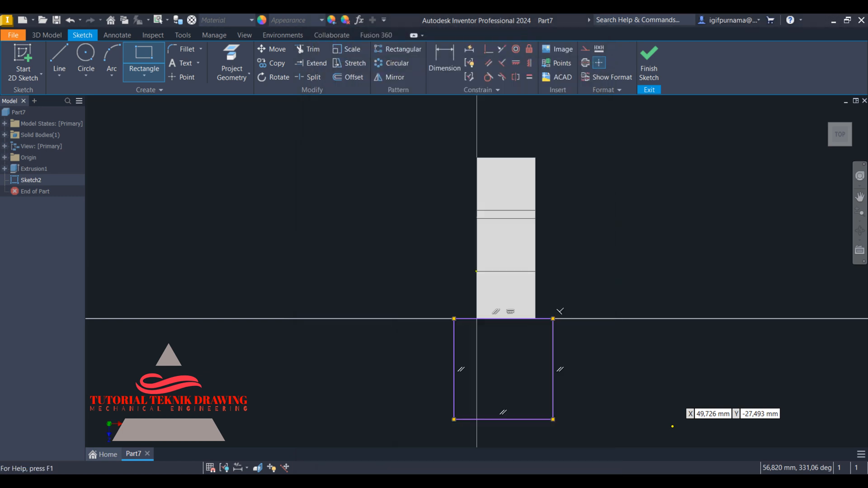
key(alt+Tab)
key(alt+Tab)
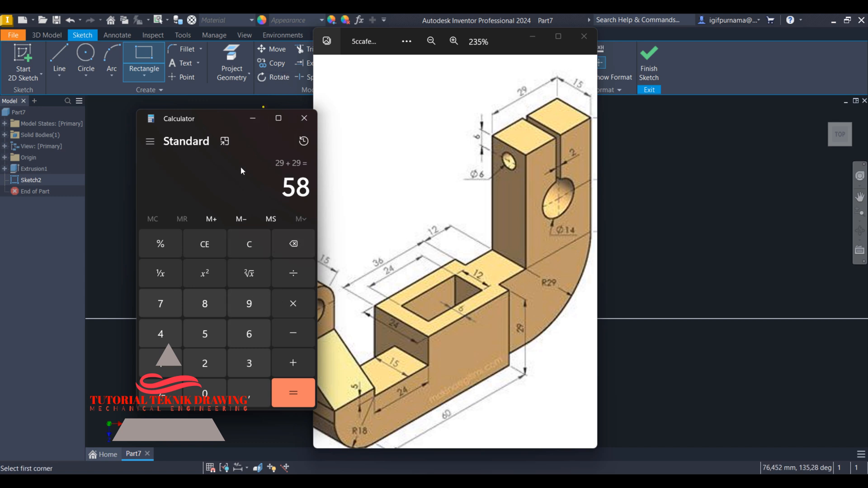
click(252, 118)
key(alt+Tab)
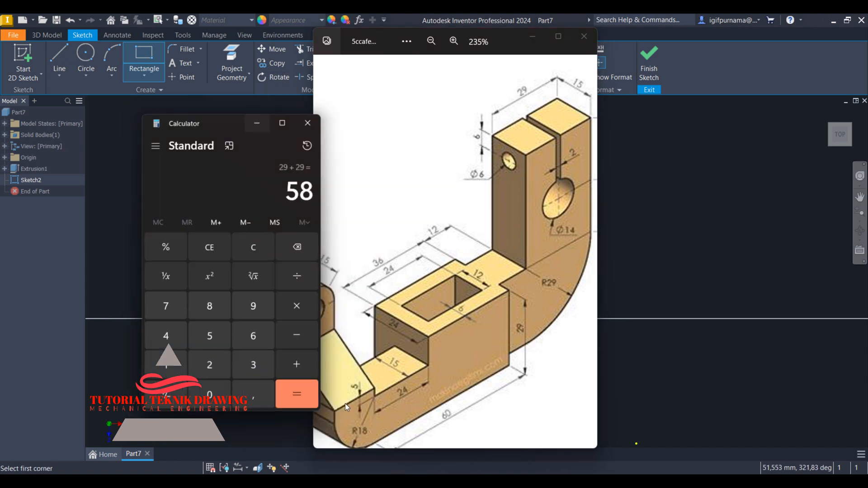
click(199, 364)
click(161, 333)
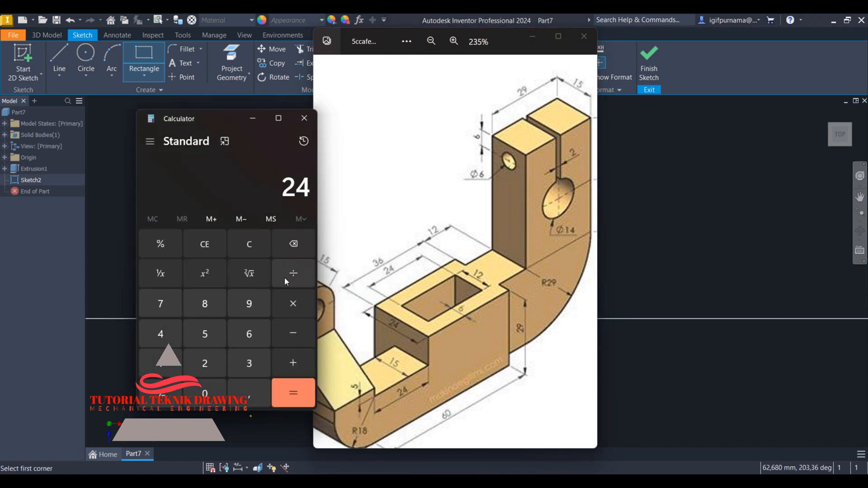
click(285, 276)
click(206, 364)
click(310, 398)
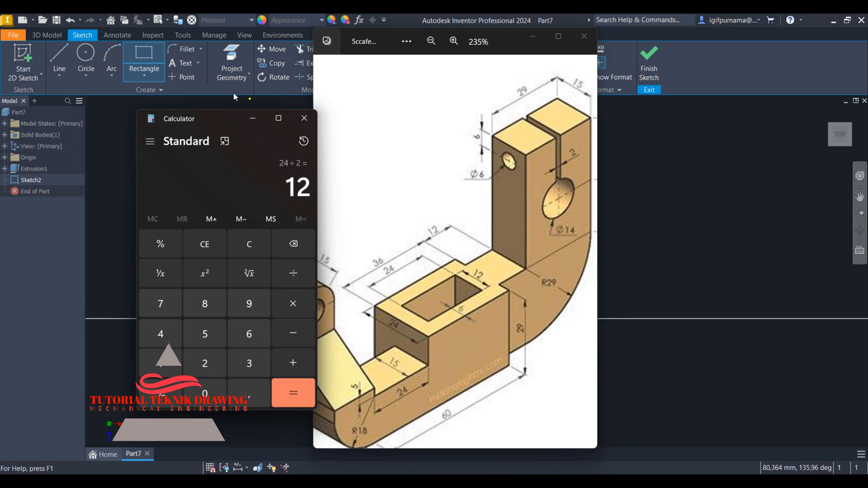
click(253, 118)
click(534, 36)
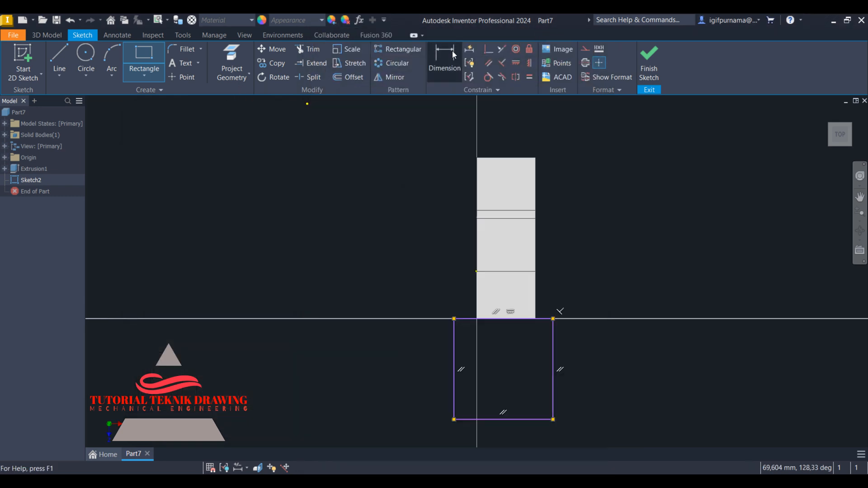
Step: Dimension the rectangle's left side to the midpoint of the ledge's outer edge as 12 mm
key(d)
click(455, 396)
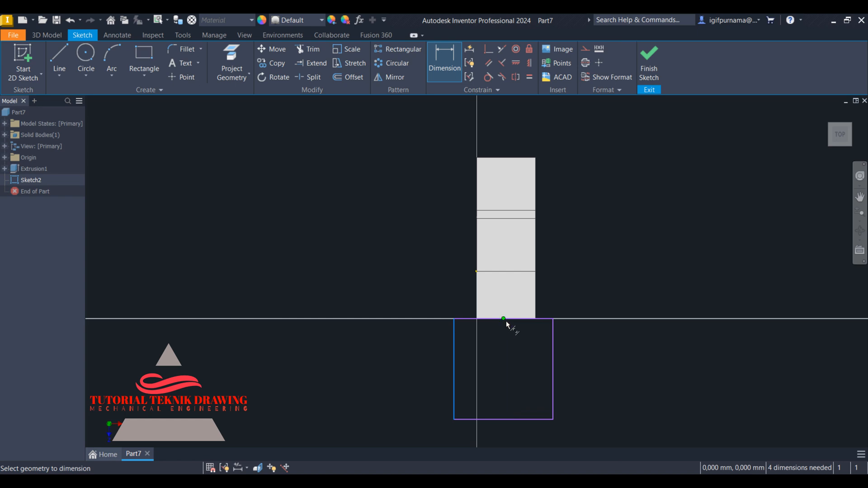
click(504, 319)
click(492, 368)
text(12)
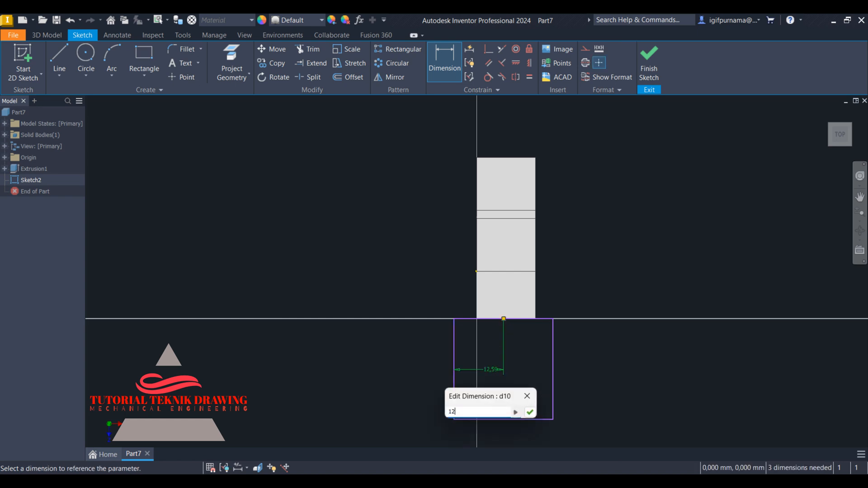
key(Return)
Step: Dimension the rectangle's right side to the same edge midpoint and accept it as a driven dimension
click(551, 355)
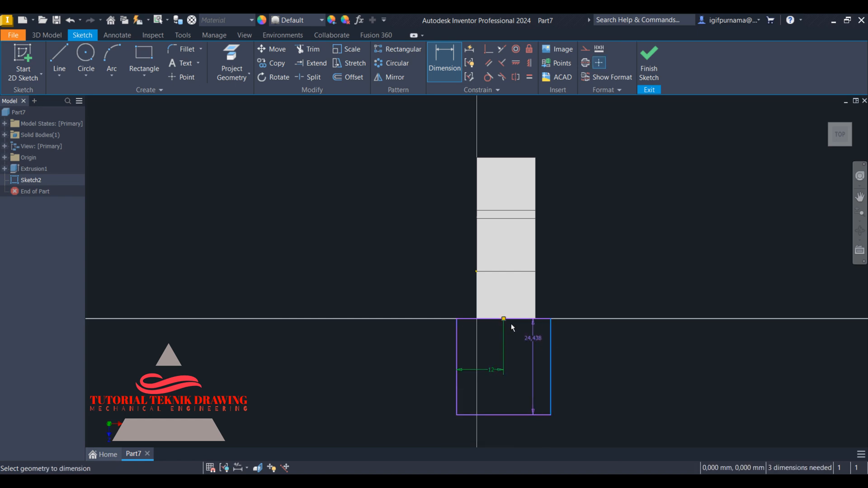
click(504, 320)
click(529, 367)
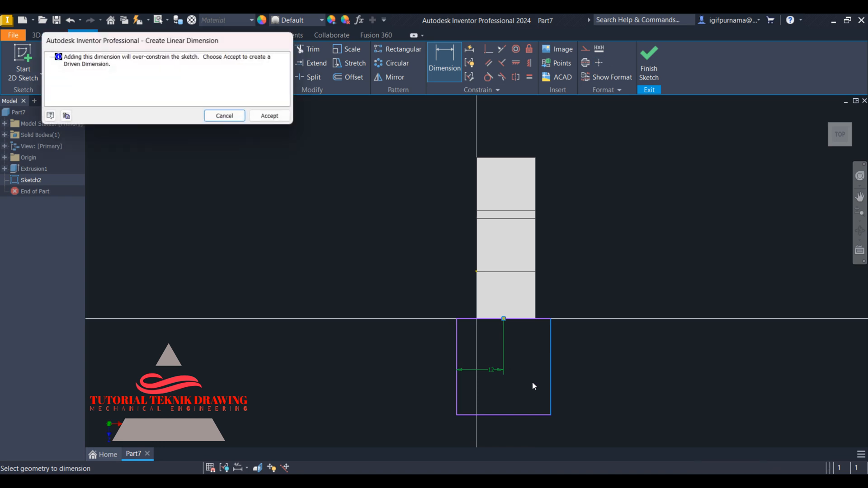
click(270, 115)
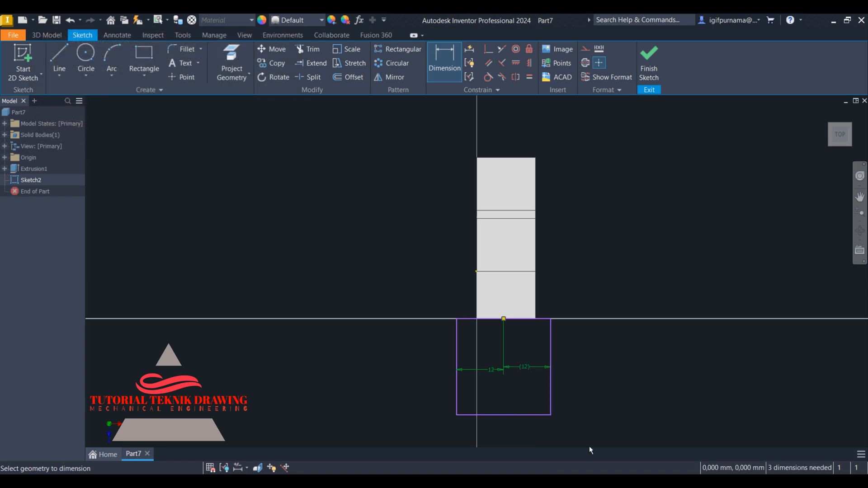
Step: Check the block's length in the reference drawing and dimension the rectangle's left side as 36 mm
click(584, 480)
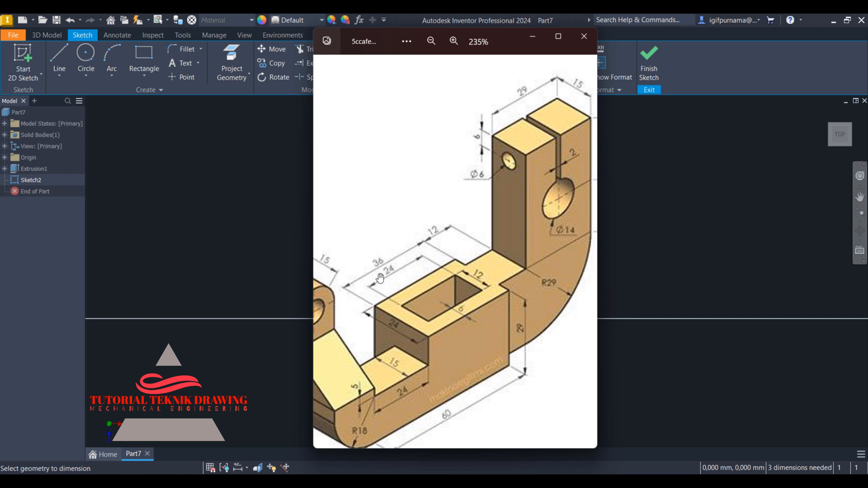
click(525, 37)
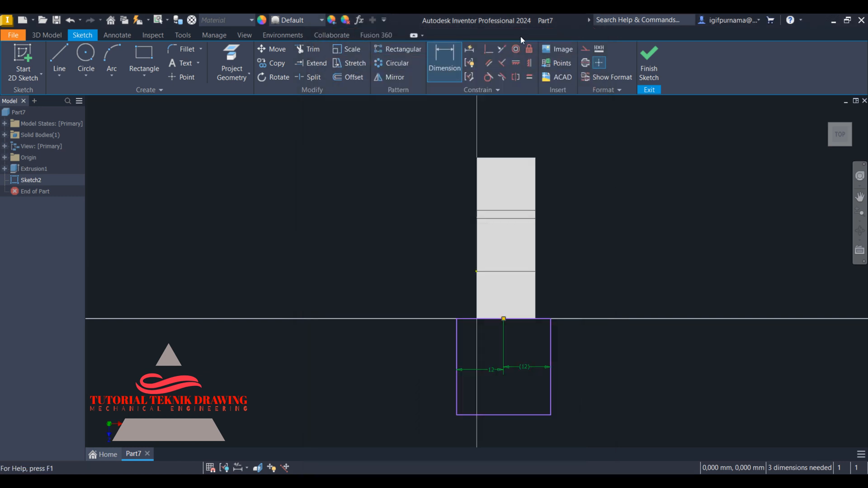
click(454, 356)
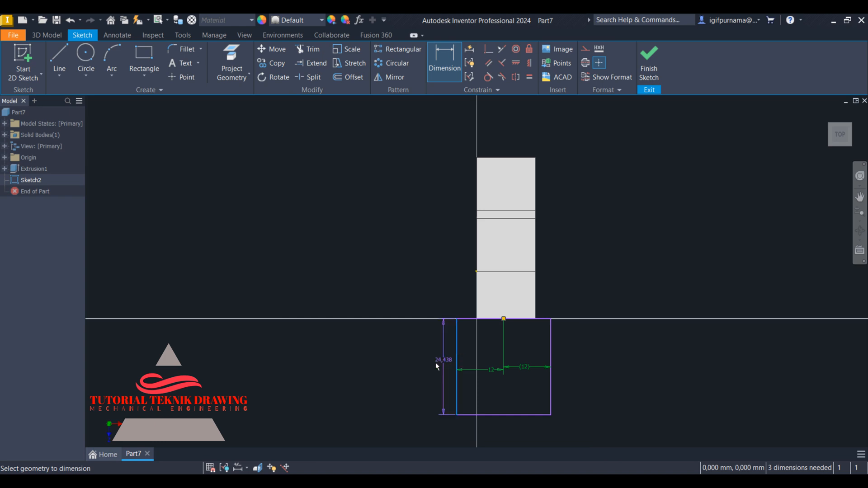
click(424, 339)
text(36)
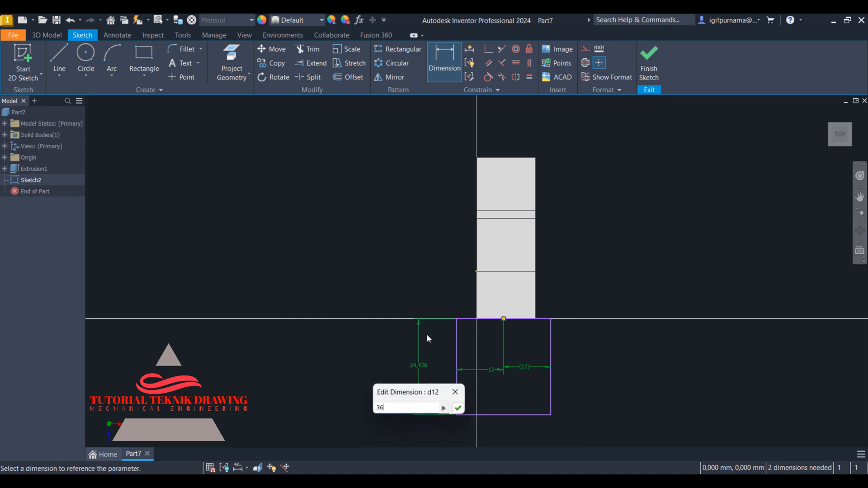
key(Return)
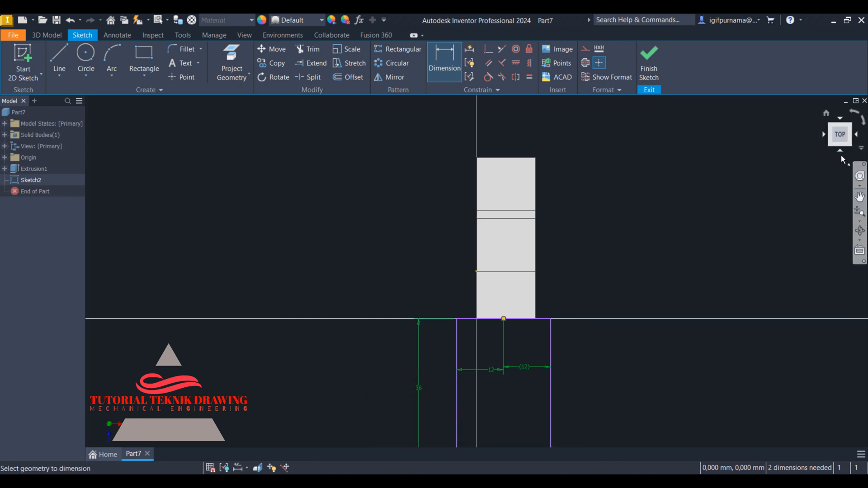
Step: Offset the 24 × 36 mm rectangle inward by 6 mm for the pocket outline and check it against the reference drawing
click(859, 197)
drag(577, 247, 561, 124)
right_click(577, 144)
click(608, 145)
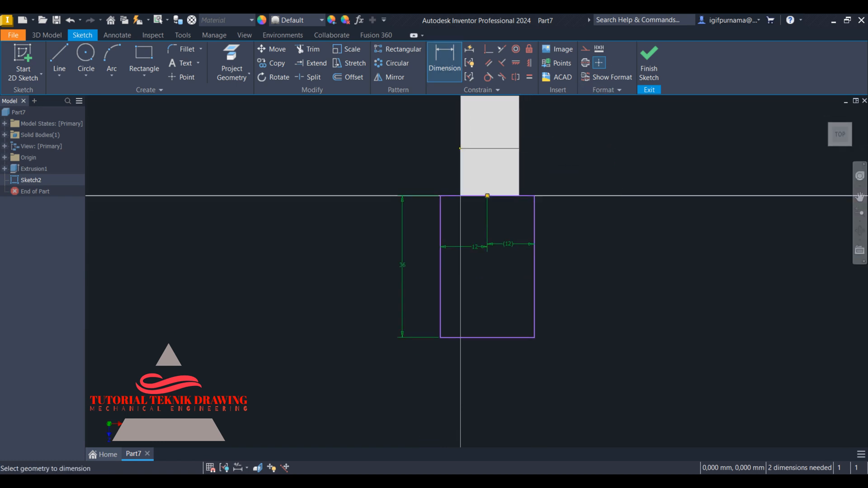
click(520, 484)
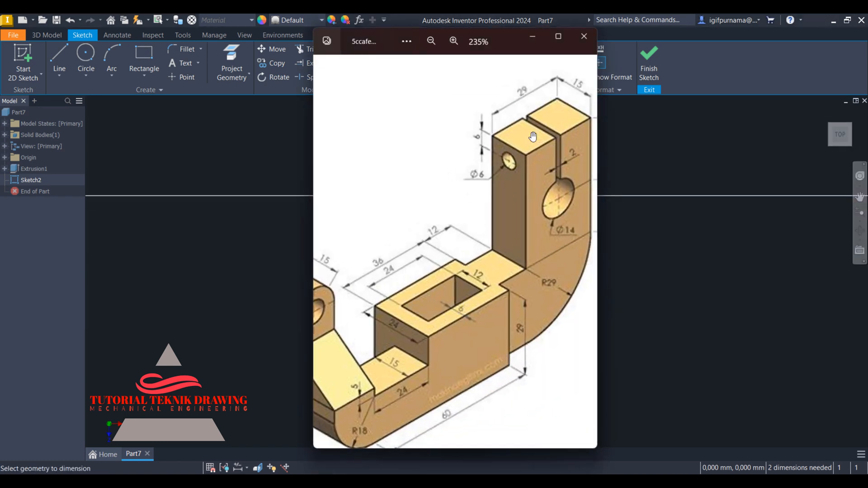
click(527, 40)
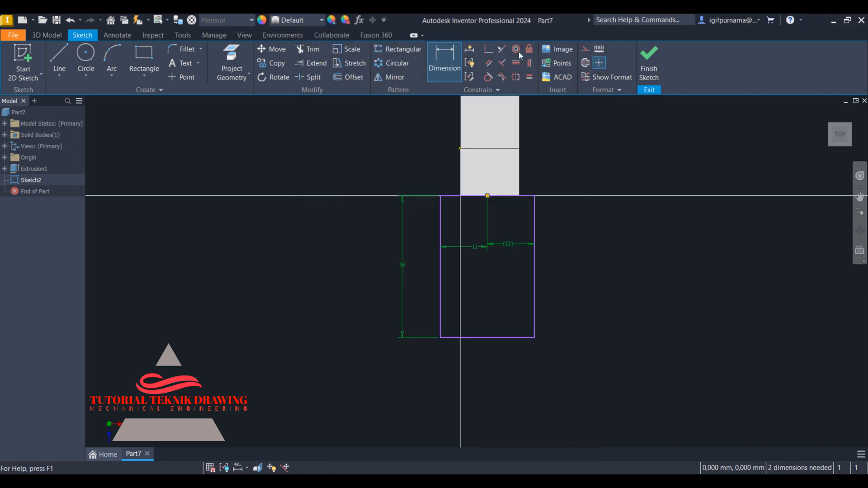
click(358, 78)
click(441, 262)
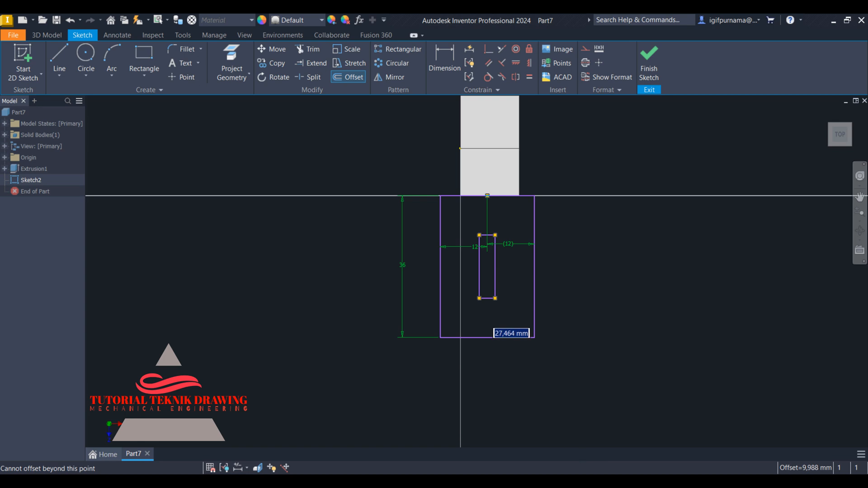
click(557, 481)
click(558, 480)
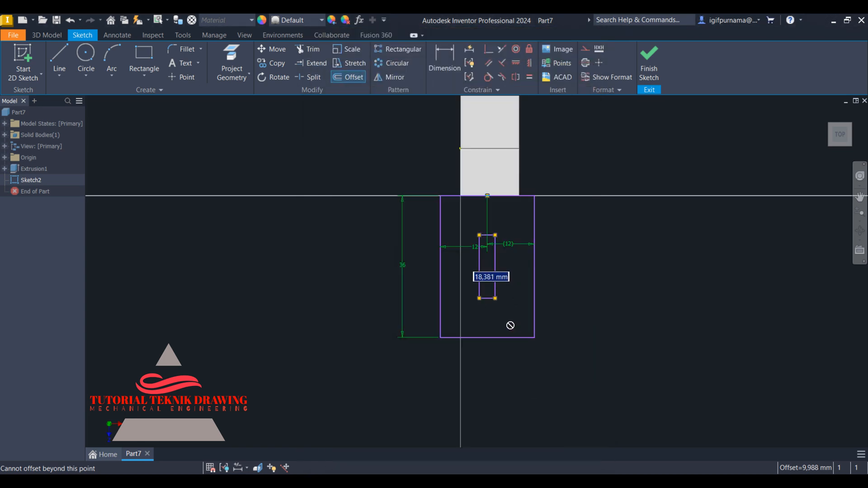
text(6)
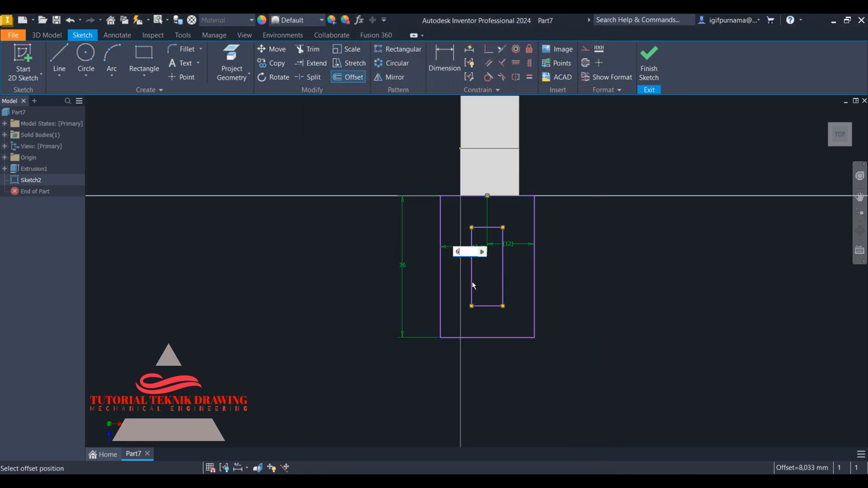
key(Return)
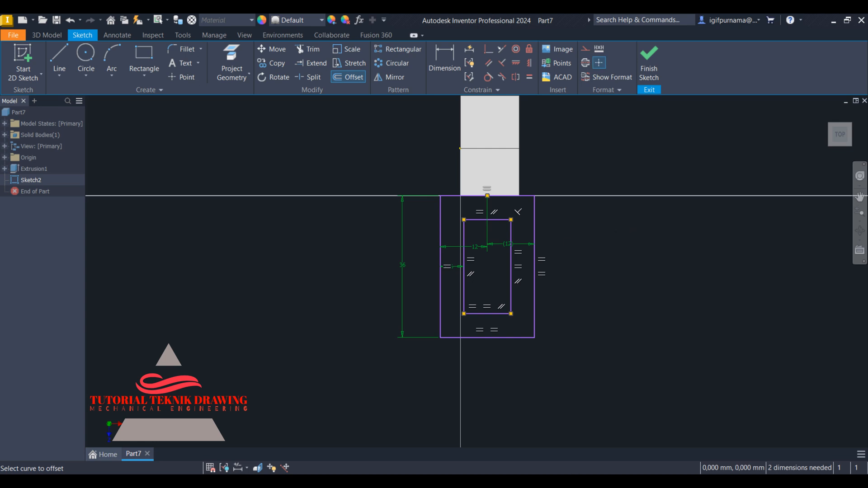
click(557, 482)
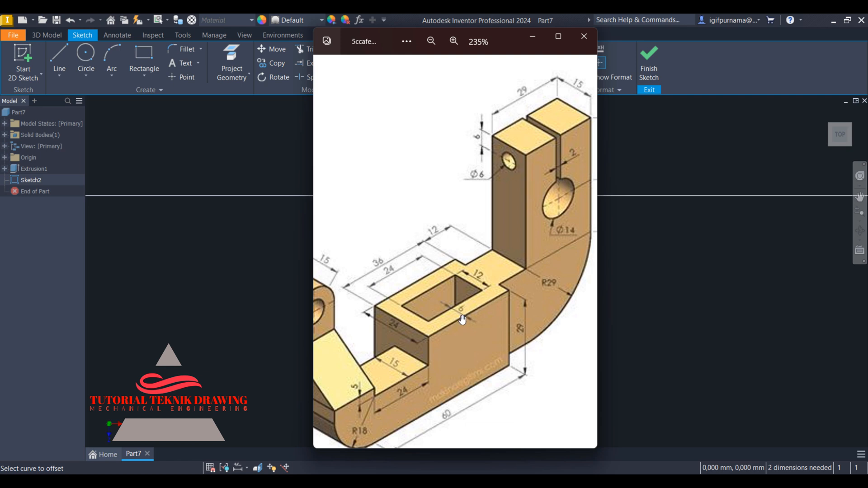
click(533, 37)
click(443, 58)
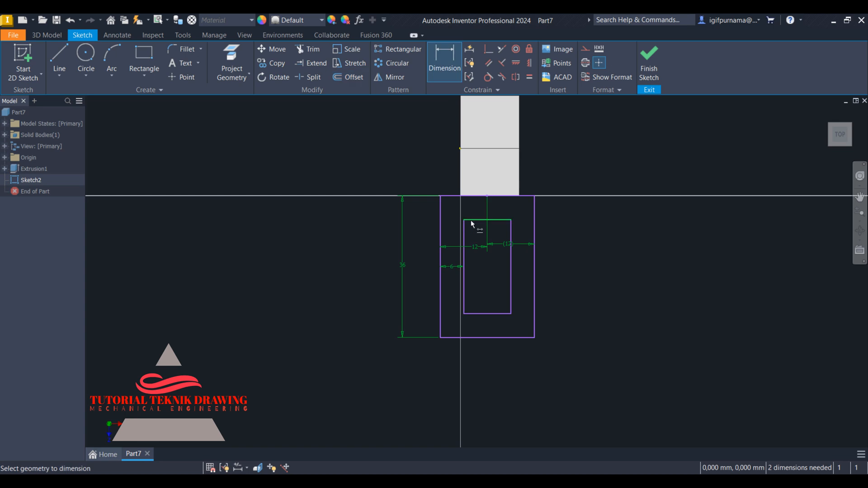
click(474, 220)
key(Escape)
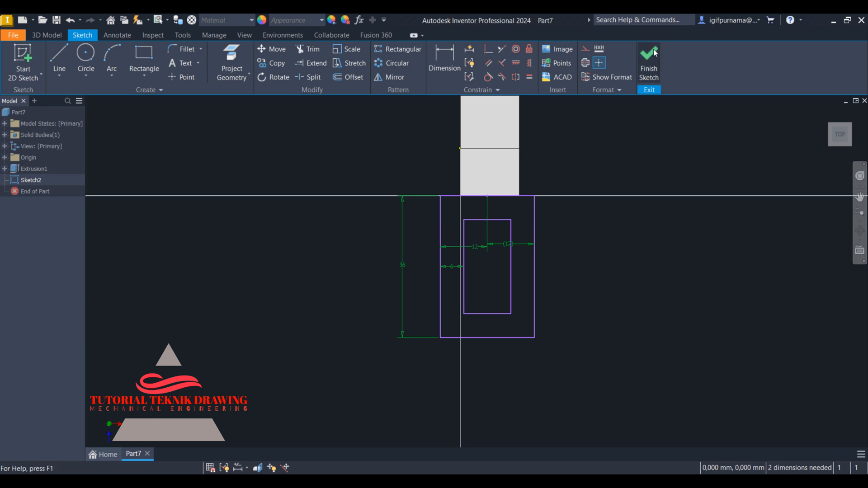
Step: Finish the sketch, check the block's height in the reference drawing, and extrude the hollow profile 29 mm downward joined to the arm
click(649, 63)
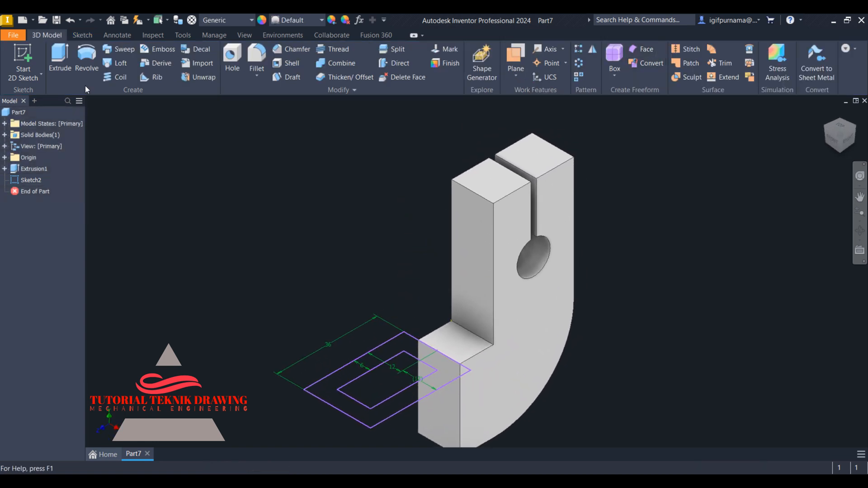
click(61, 64)
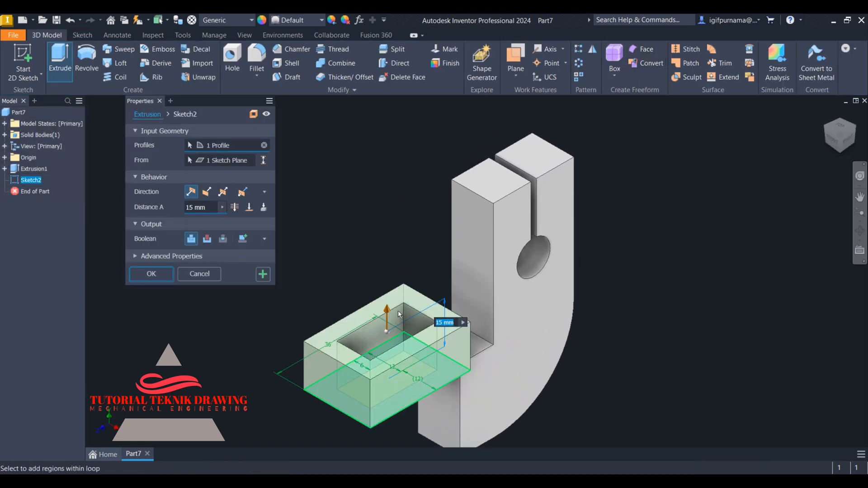
drag(387, 308, 433, 417)
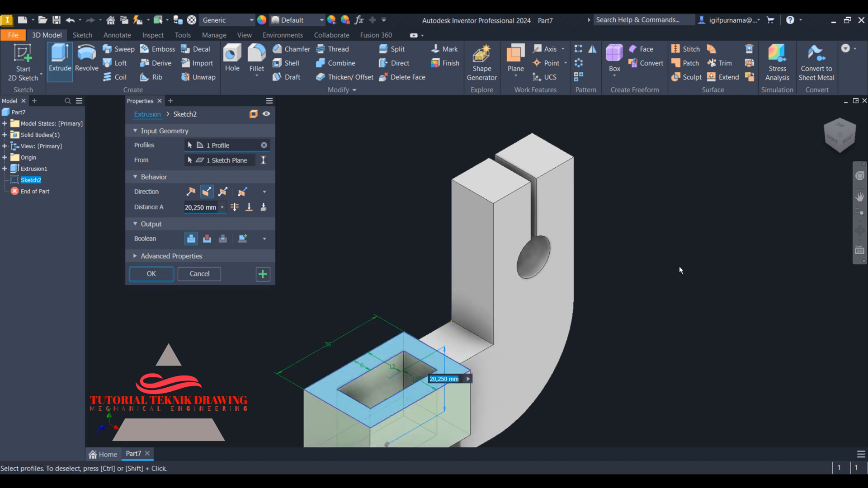
click(860, 197)
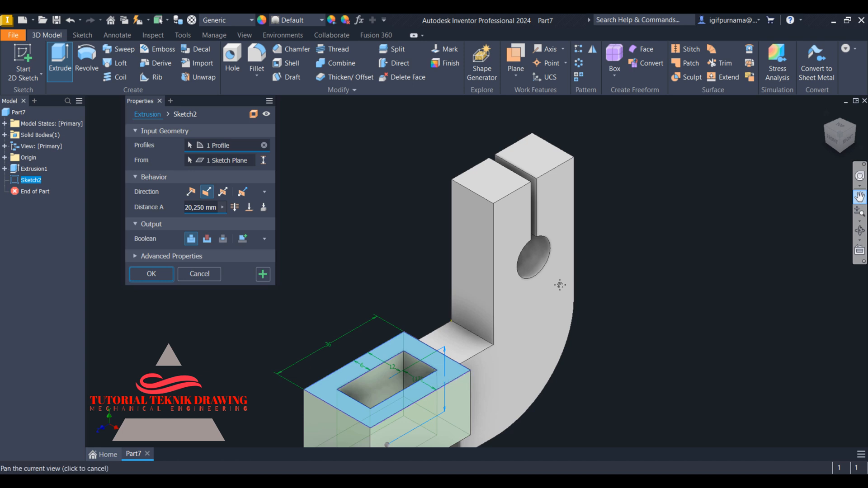
drag(406, 381, 417, 296)
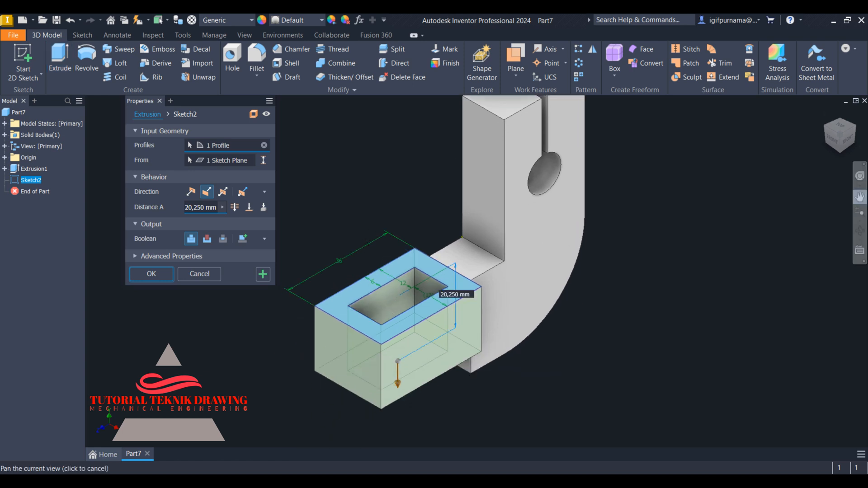
key(alt+Tab)
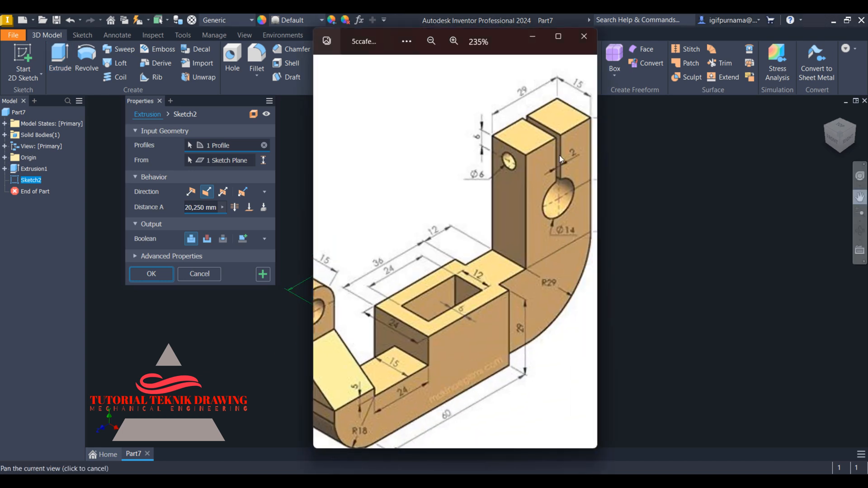
key(alt+Tab)
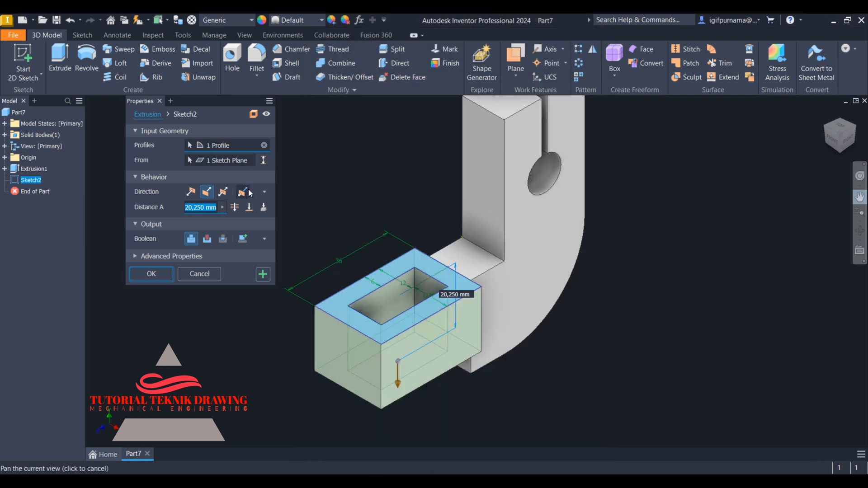
text(29)
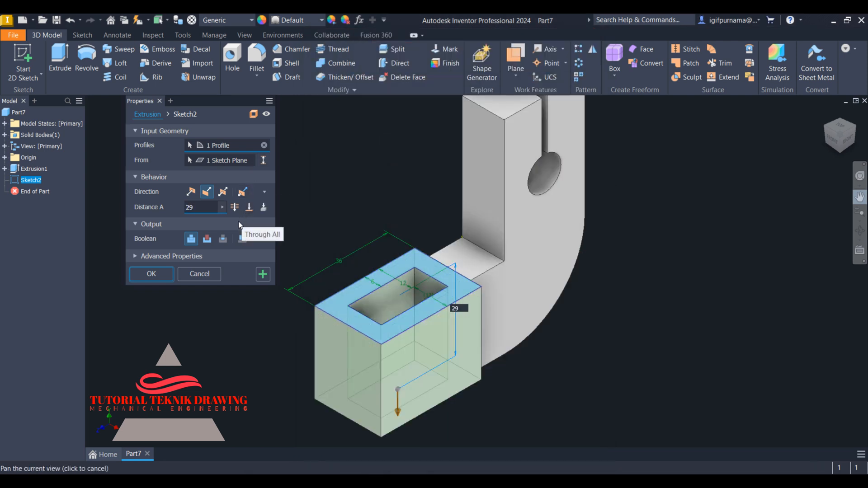
click(152, 274)
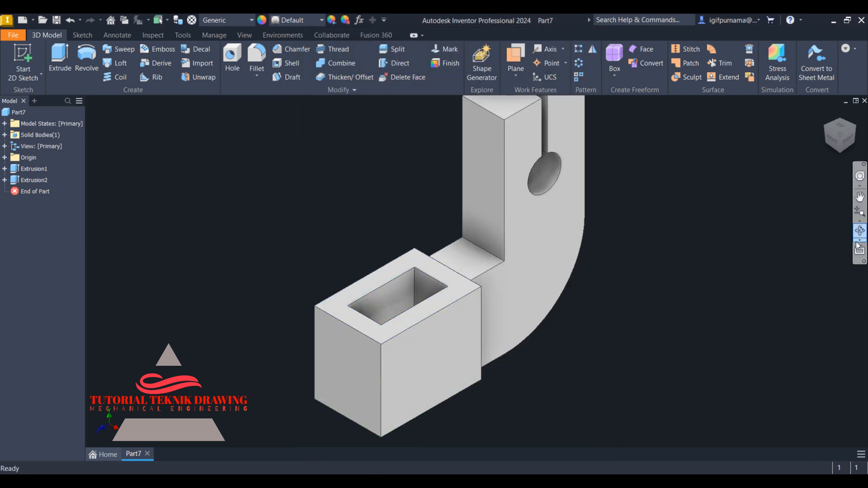
key(F6)
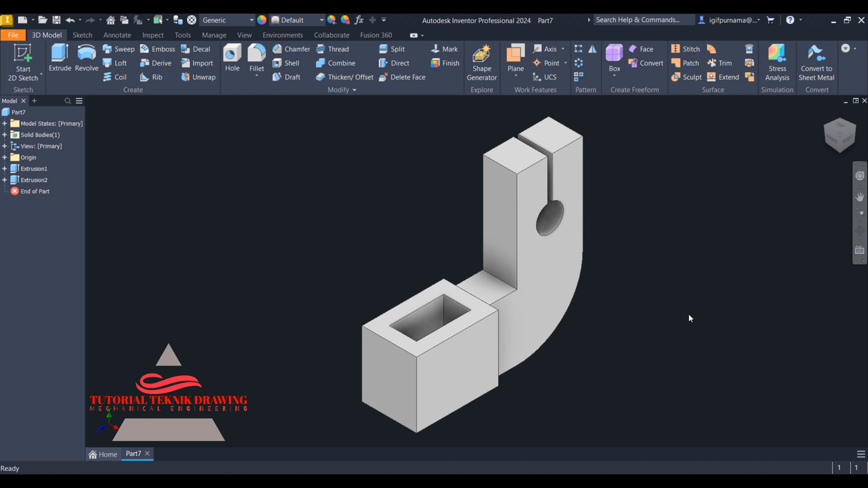
Step: Sketch a 6 mm diameter circle on the arm's inner vertical face, centred across its width near the upper end, following the reference drawing
key(alt+Tab)
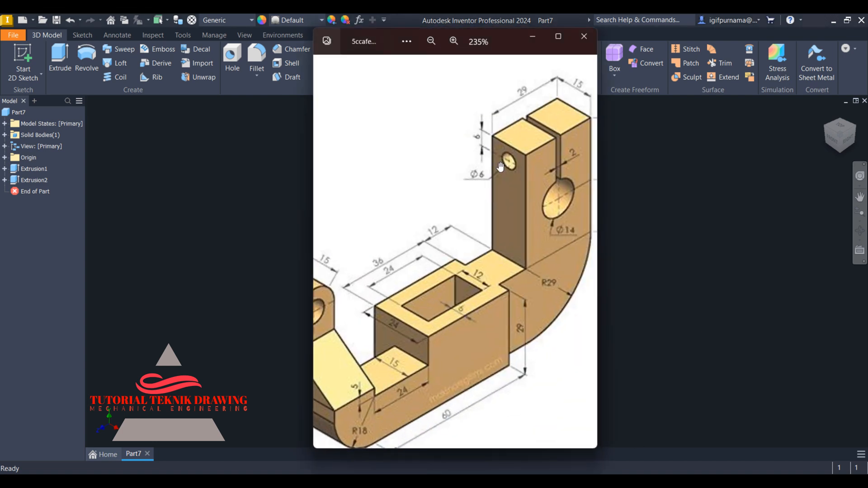
key(alt+Tab)
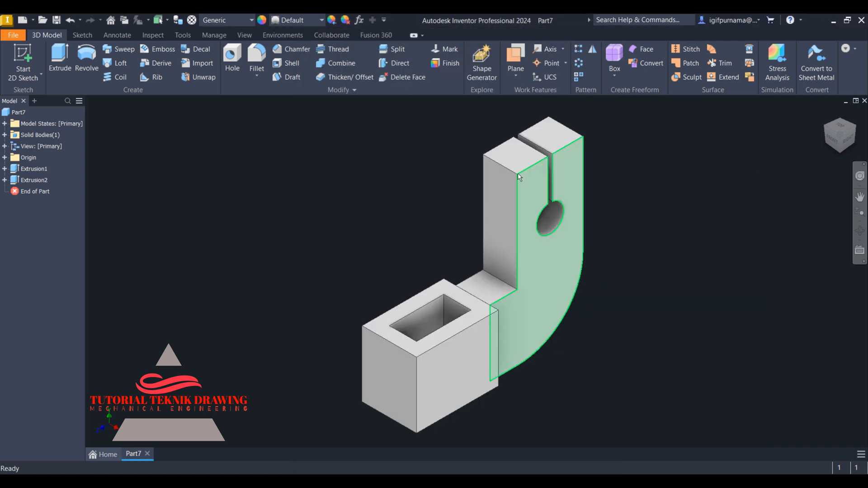
click(504, 186)
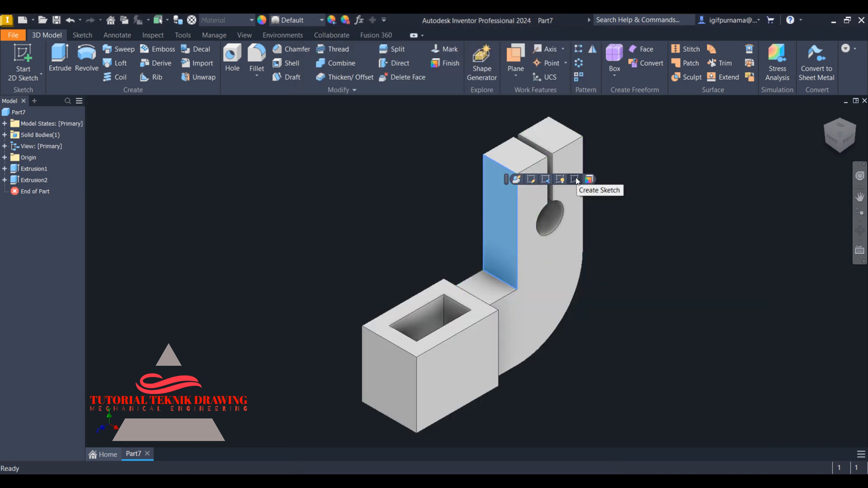
click(577, 180)
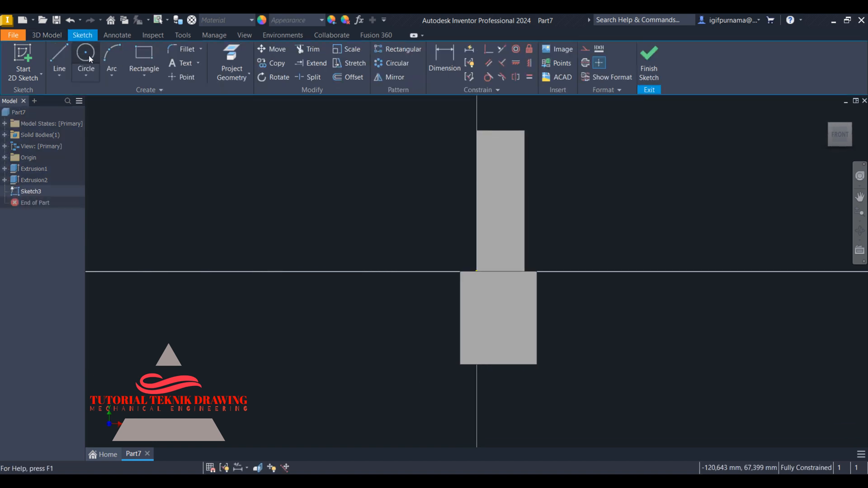
click(89, 55)
key(alt+Tab)
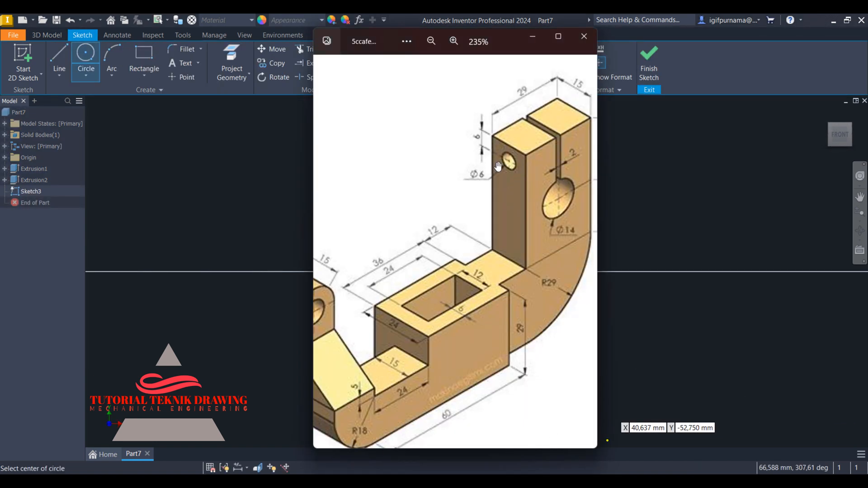
click(541, 33)
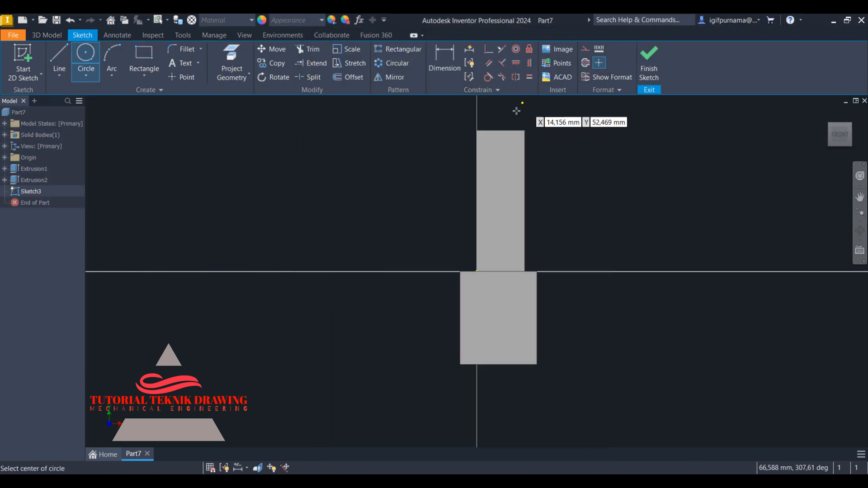
click(501, 156)
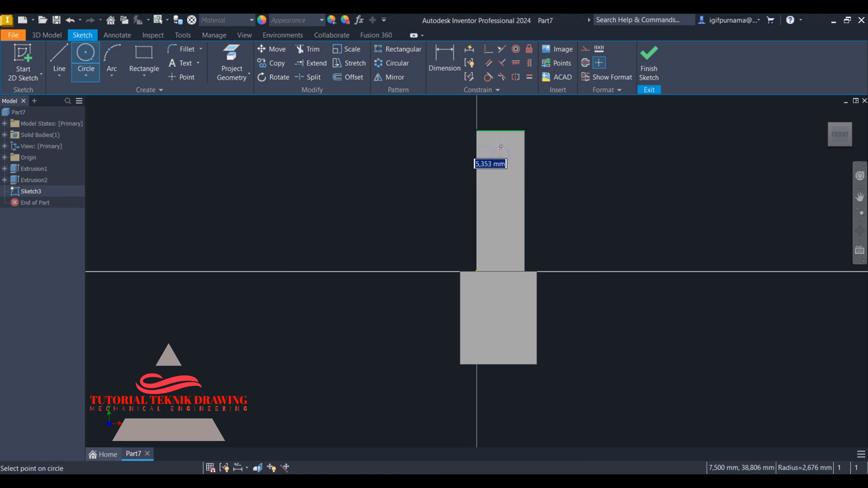
key(Return)
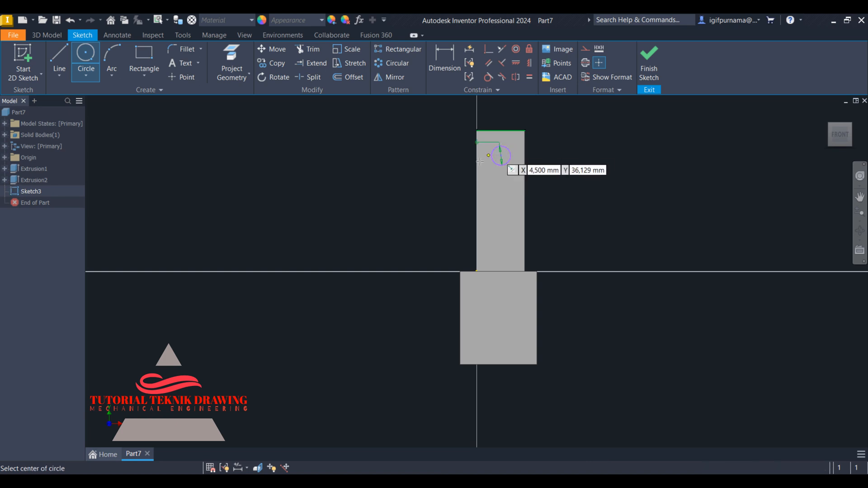
Step: Dimension the circle's centre 6 mm below the arm's top edge and check it against the reference drawing
key(d)
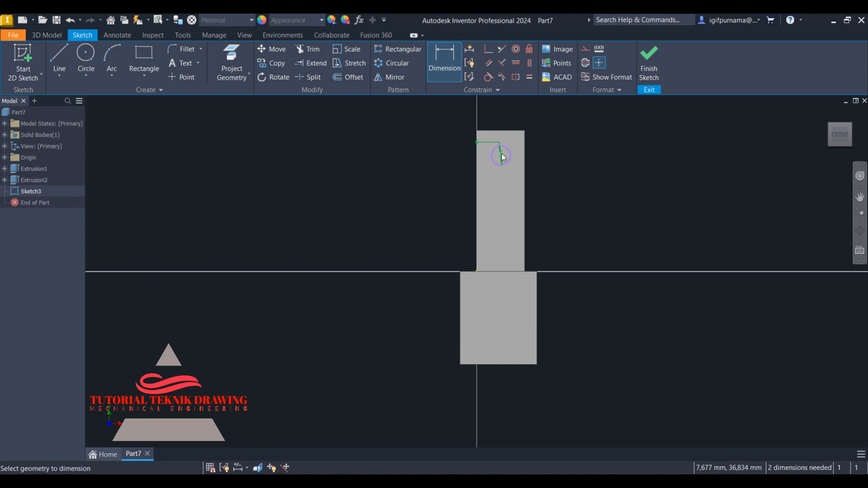
click(437, 140)
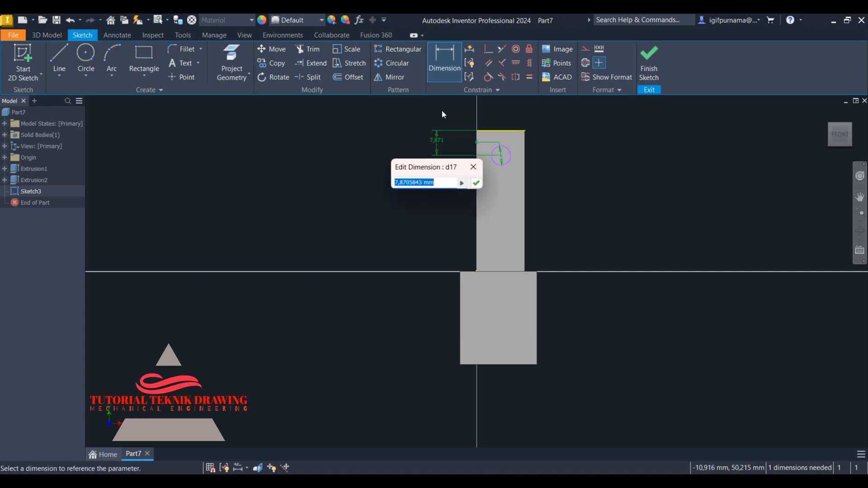
text(6)
key(Return)
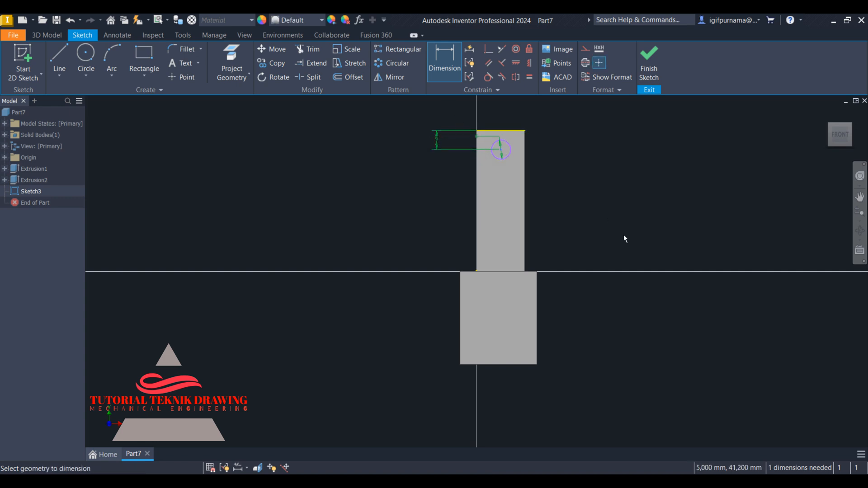
click(588, 484)
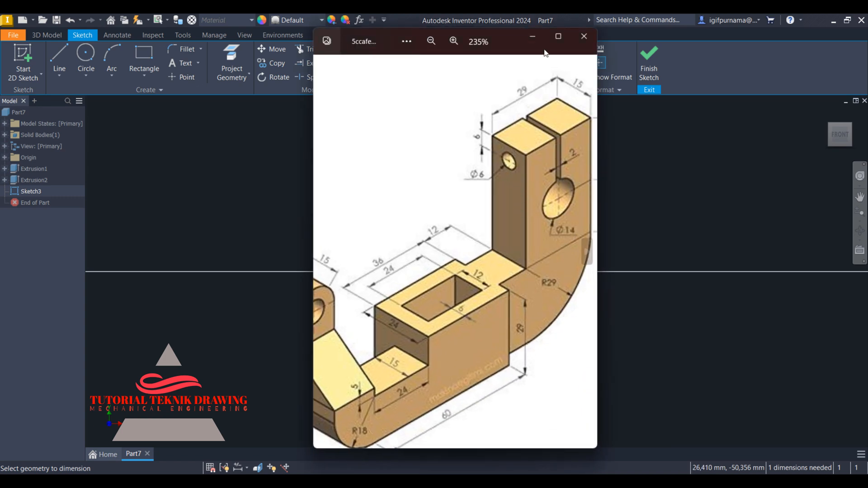
click(533, 37)
Step: Finish the circle sketch and extrude it as a cut into the arm, extending the cut beyond the arm's far face
click(649, 63)
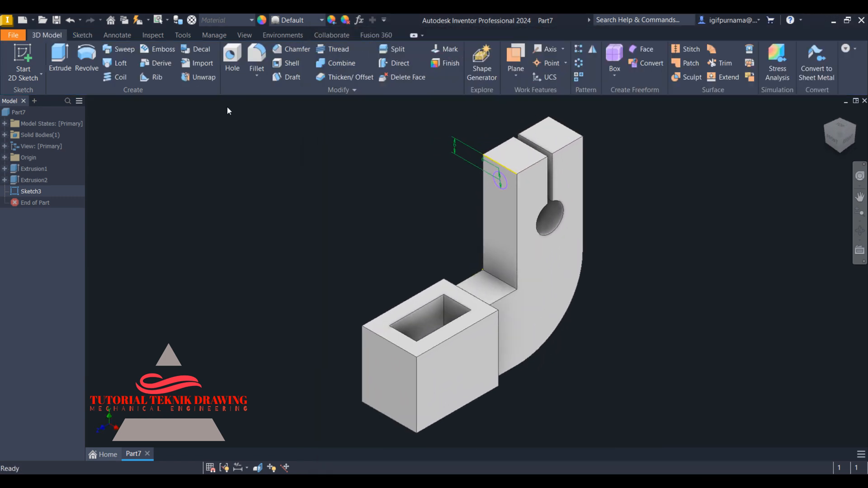
click(60, 63)
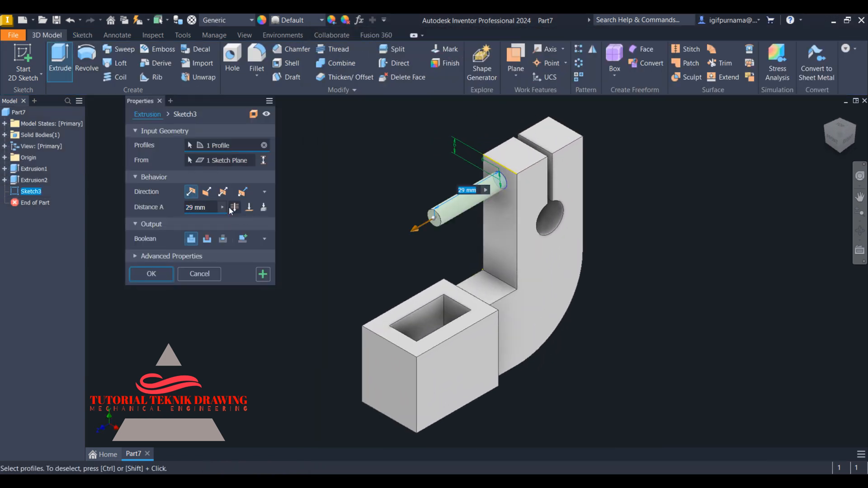
click(209, 238)
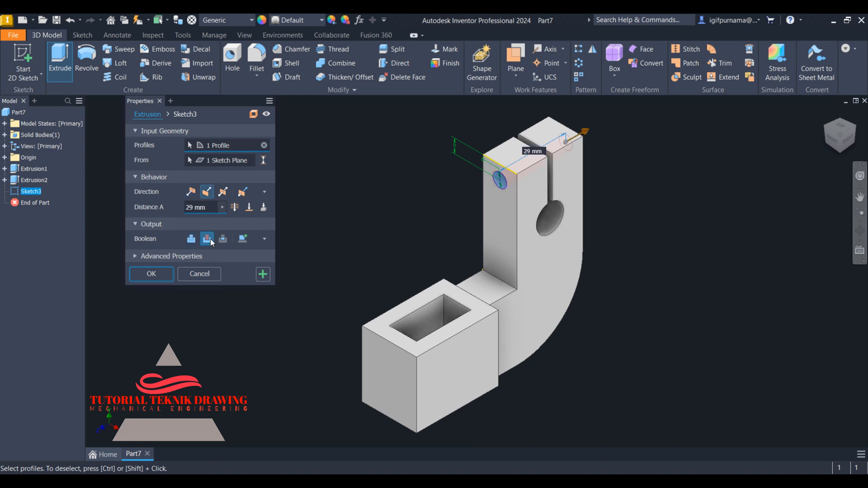
key(alt+Tab)
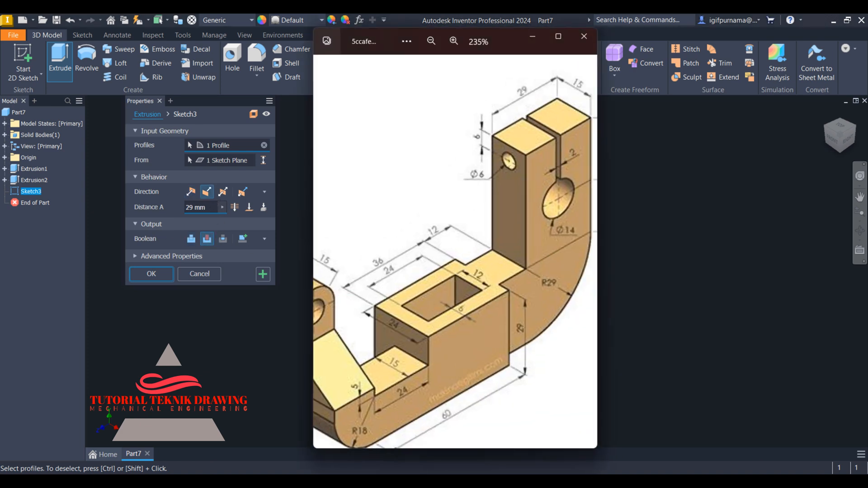
key(alt+Tab)
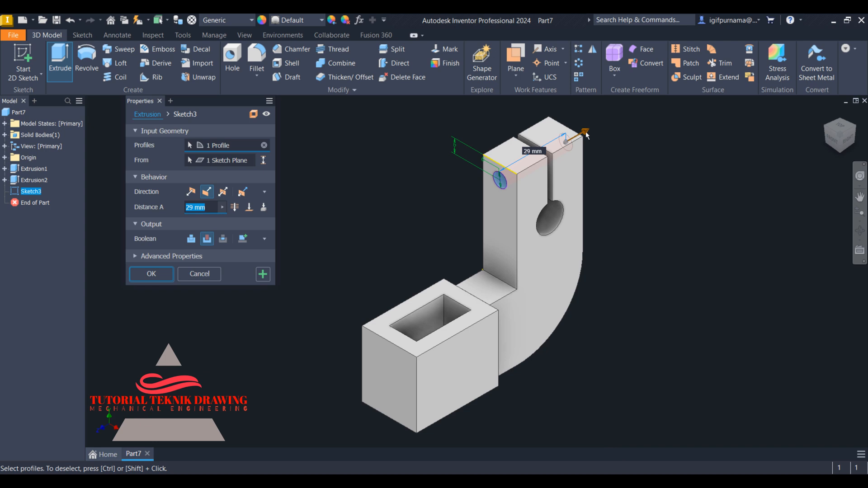
drag(587, 136, 608, 119)
click(171, 273)
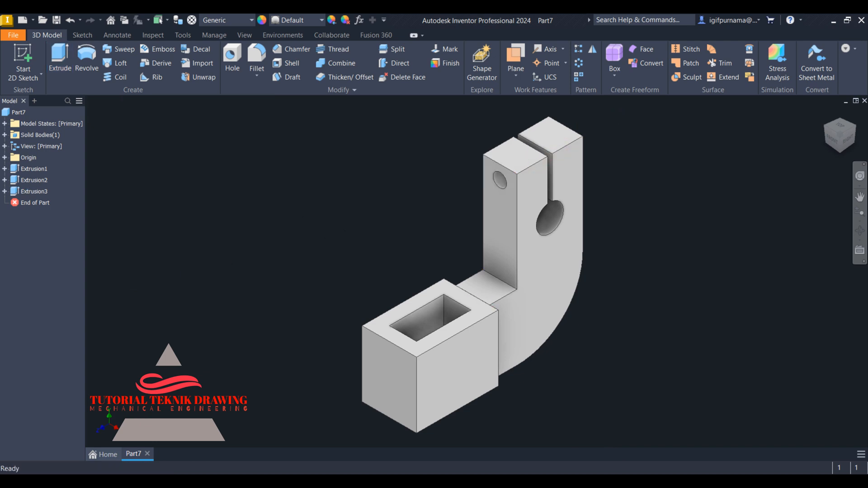
Step: Check the block's step in the reference drawing and start a sketch on the hollow block's end face
key(alt+Tab)
drag(510, 298, 548, 239)
drag(444, 315, 467, 282)
key(alt+Tab)
click(400, 385)
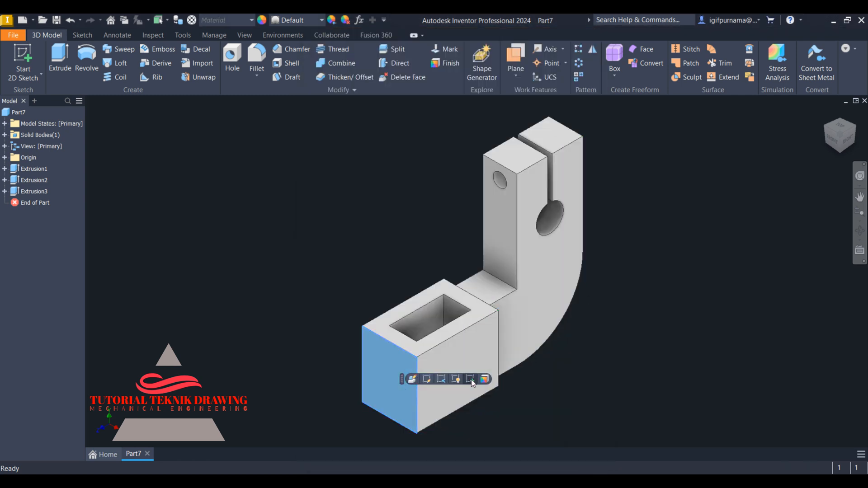
key(s)
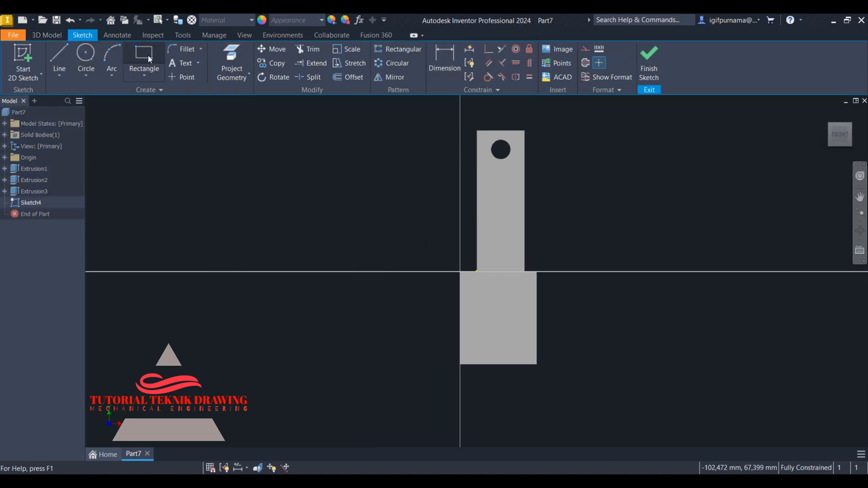
Step: Sketch a rectangle about 16 mm wide on the block's end face from its lower corner, comparing with the reference drawing
click(148, 55)
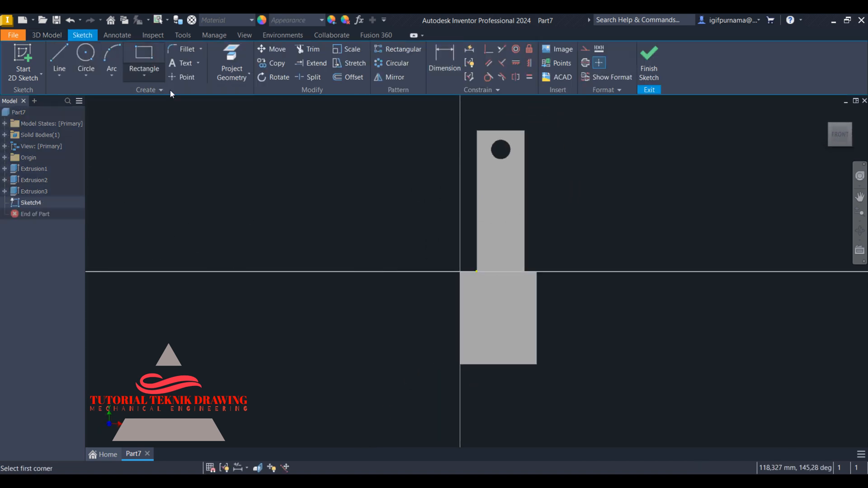
click(536, 365)
click(486, 291)
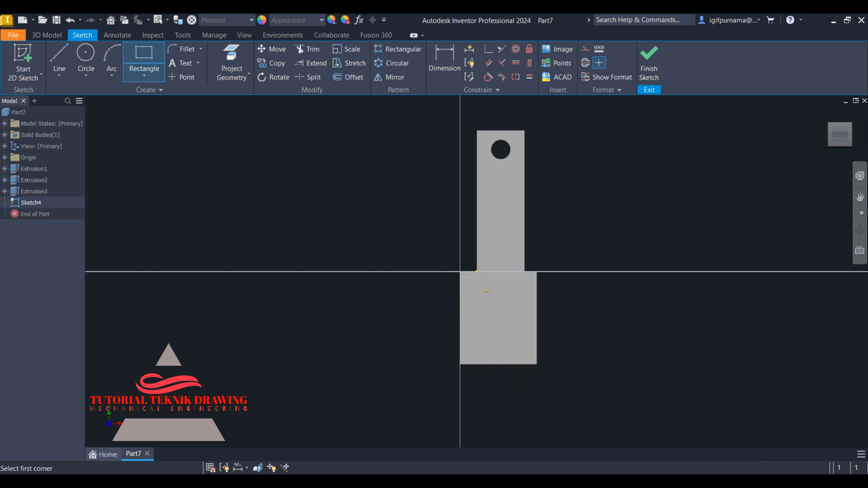
key(alt+Tab)
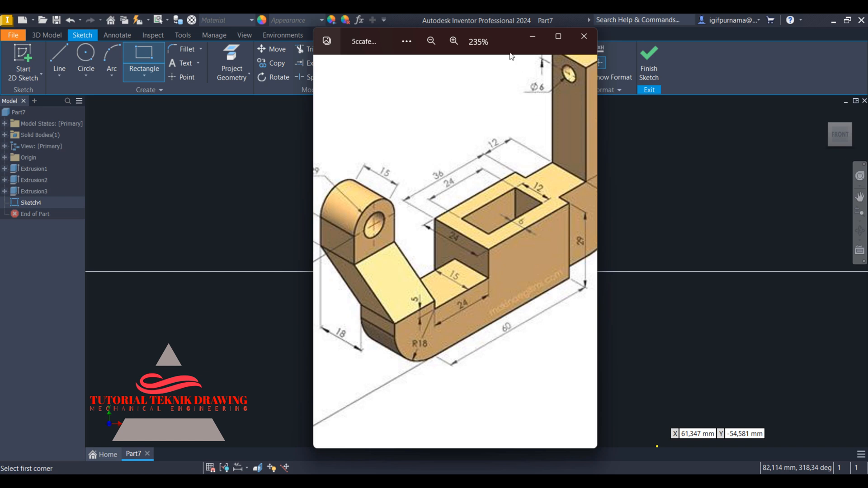
click(532, 36)
Step: Dimension the width of the rectangle on the block's end face to 15 mm
click(448, 64)
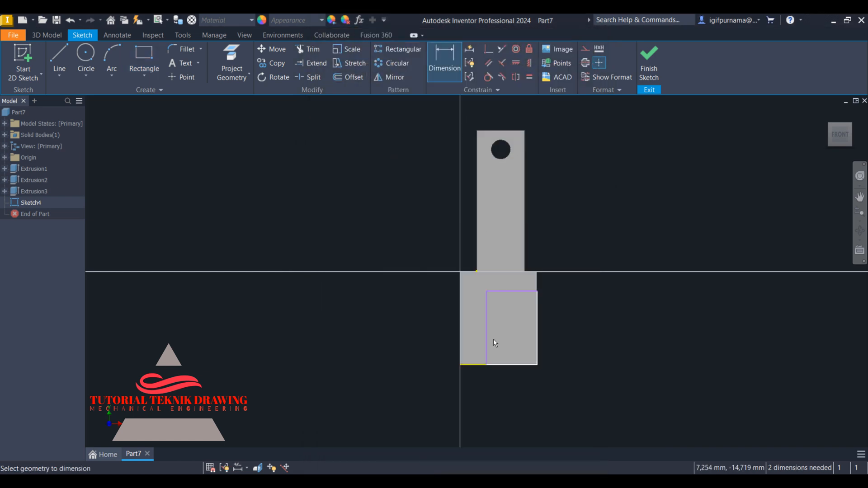
click(487, 329)
click(537, 312)
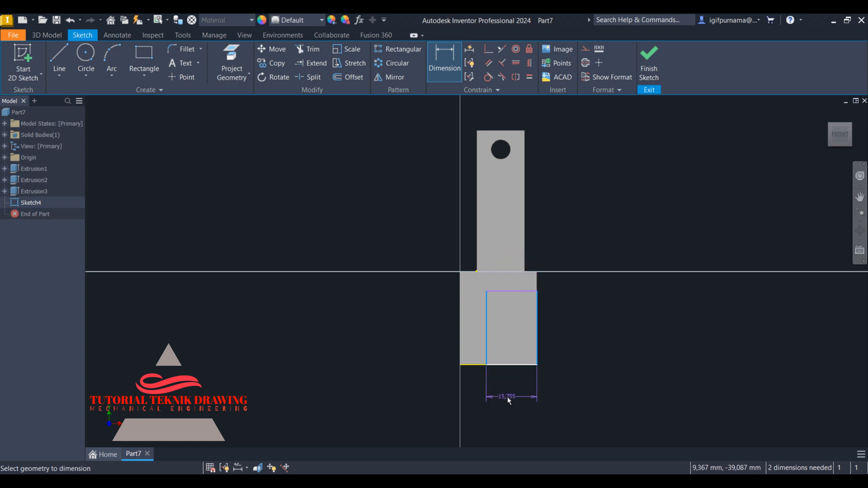
click(507, 397)
text(15)
key(Return)
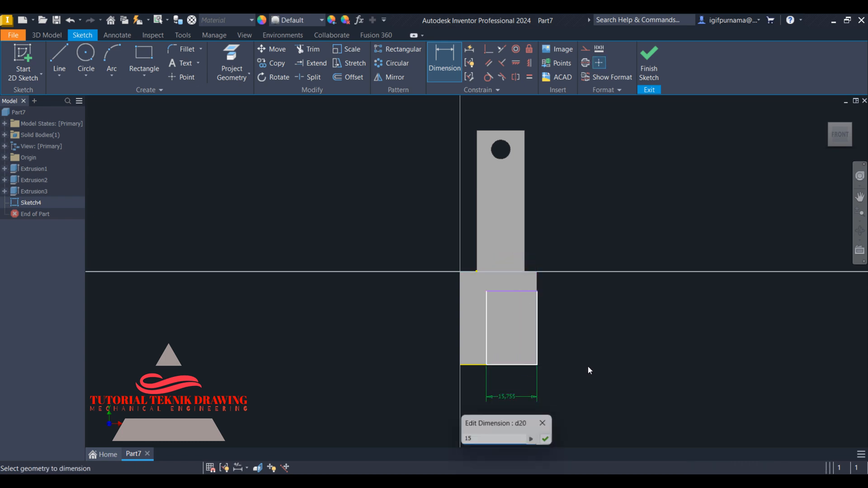
Step: Recheck the reference drawing, remove the 15 mm wide rectangle with its dimension, and finish the end-face sketch
click(575, 480)
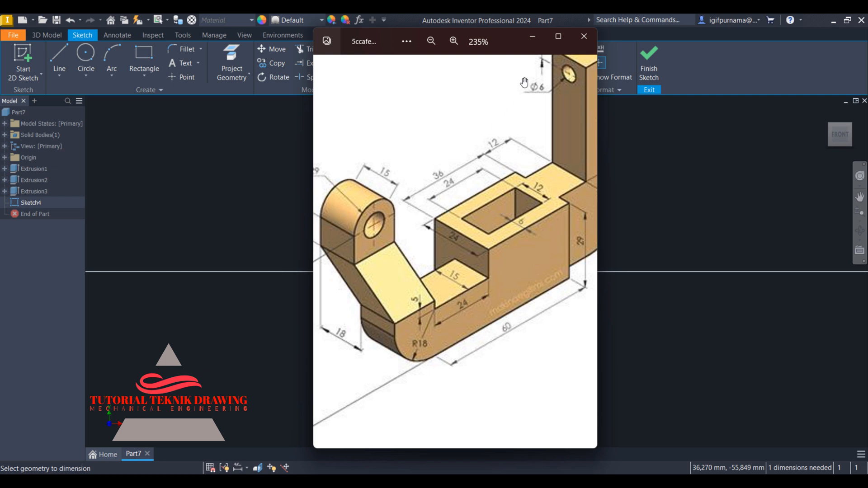
click(585, 37)
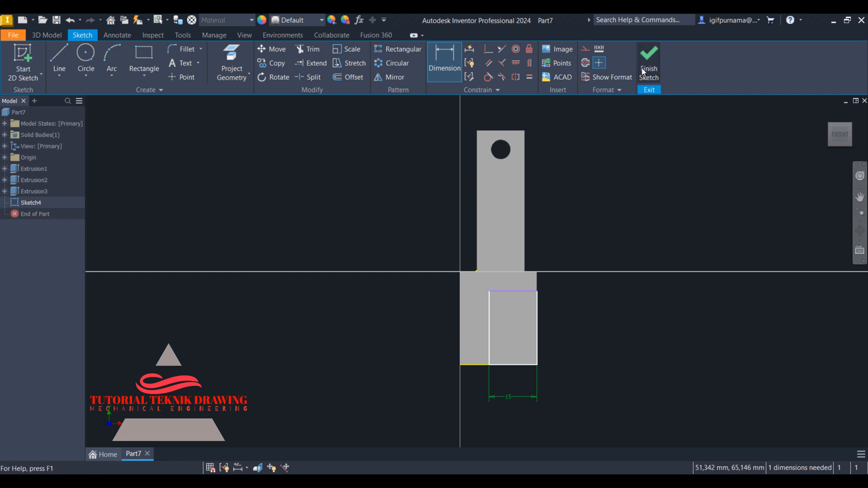
key(Escape)
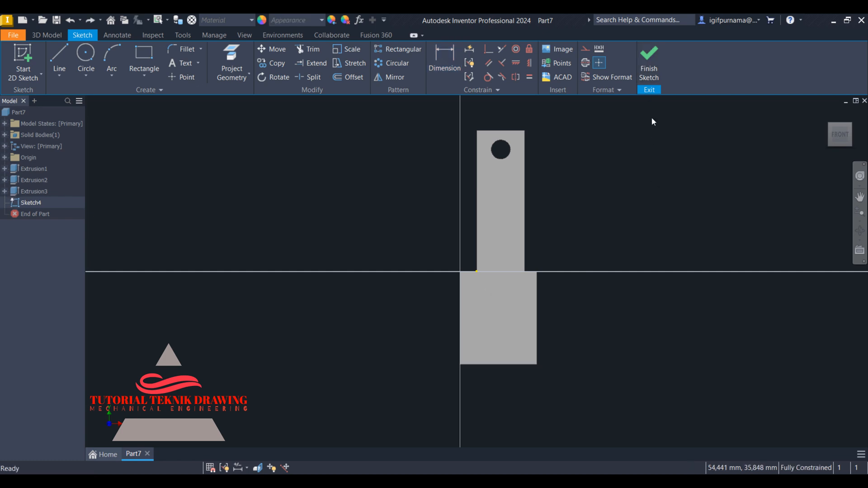
click(649, 63)
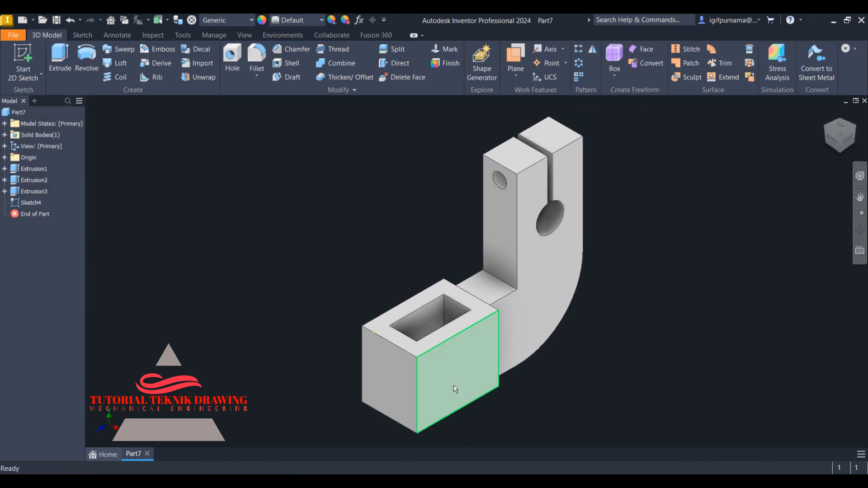
Step: Start a sketch on the hollow block's long side face, making room for geometry beyond its free end
click(455, 389)
click(523, 380)
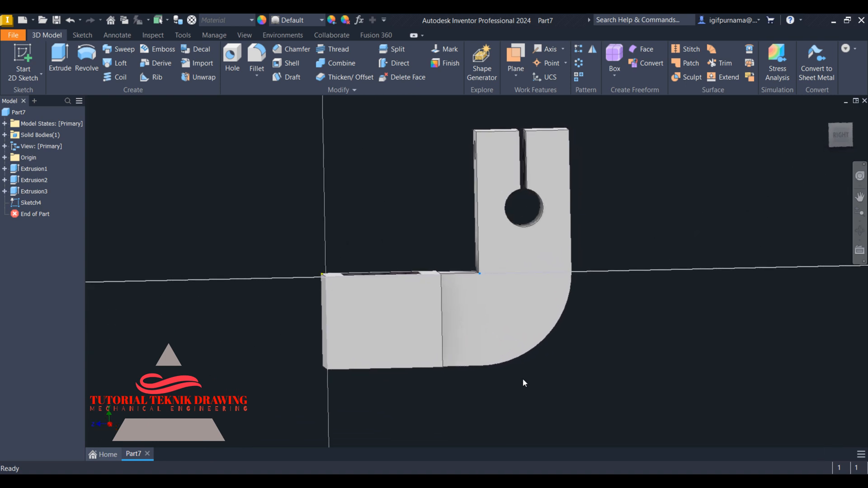
click(861, 197)
drag(450, 233, 602, 223)
right_click(557, 193)
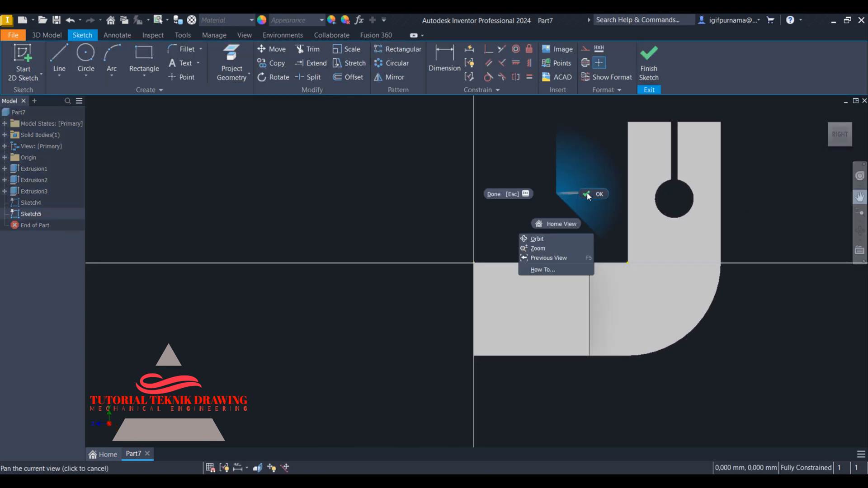
click(589, 194)
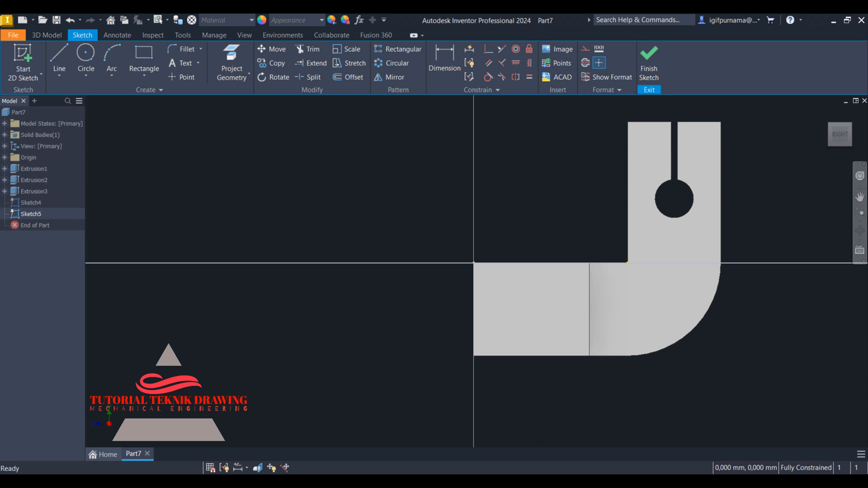
Step: Reopen the reference drawing image and enlarge it to 177% to examine the dimensions of the block's lower extension
key(alt+Tab)
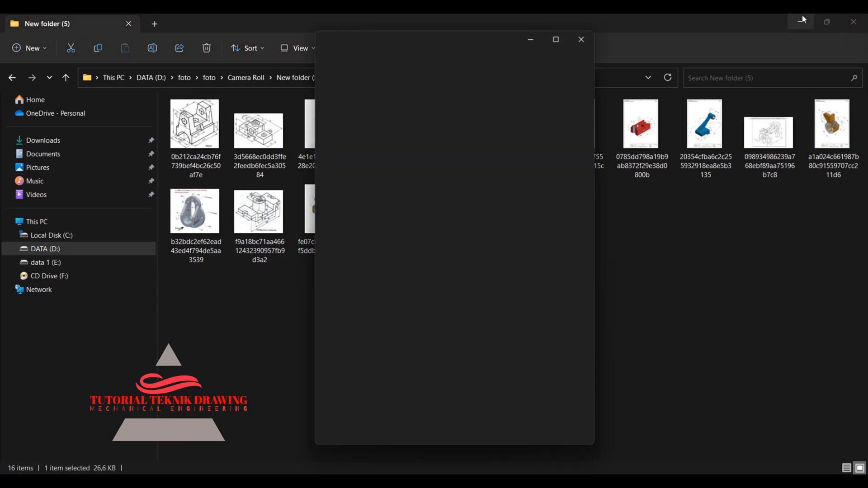
click(803, 20)
click(461, 43)
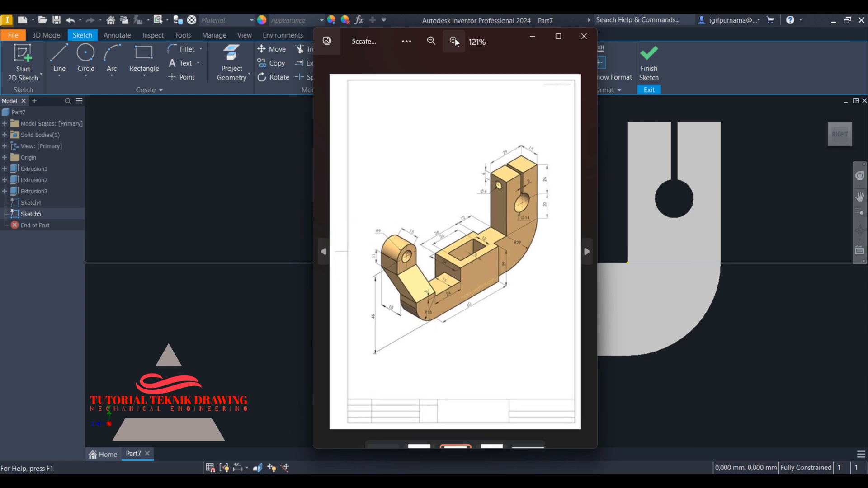
click(461, 42)
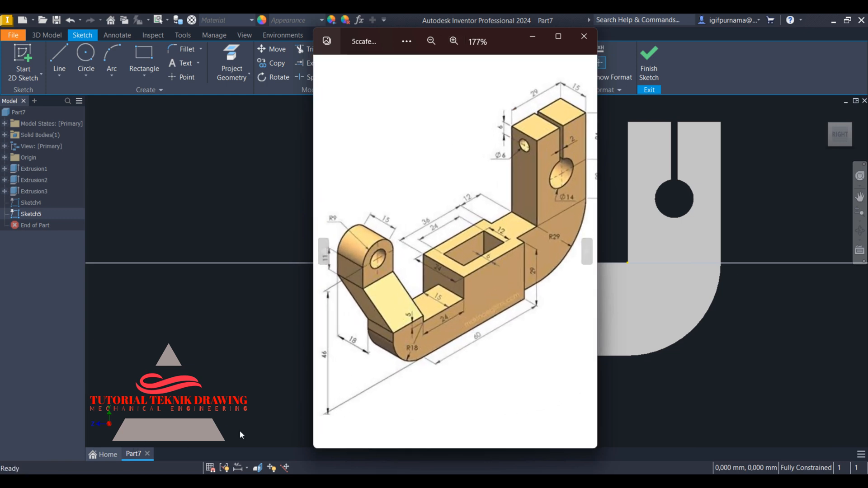
click(532, 37)
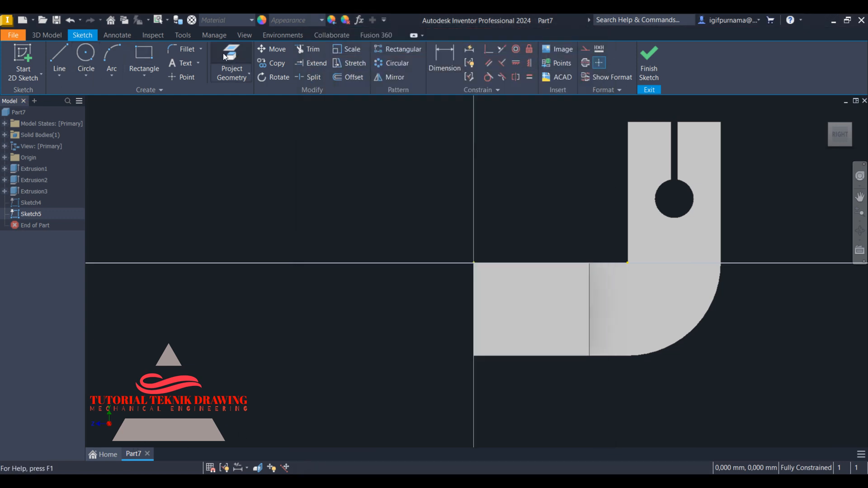
Step: Sketch a rectangle about 22 mm high extending outward from the block's lower free corner, and compare it with the reference drawing
click(144, 54)
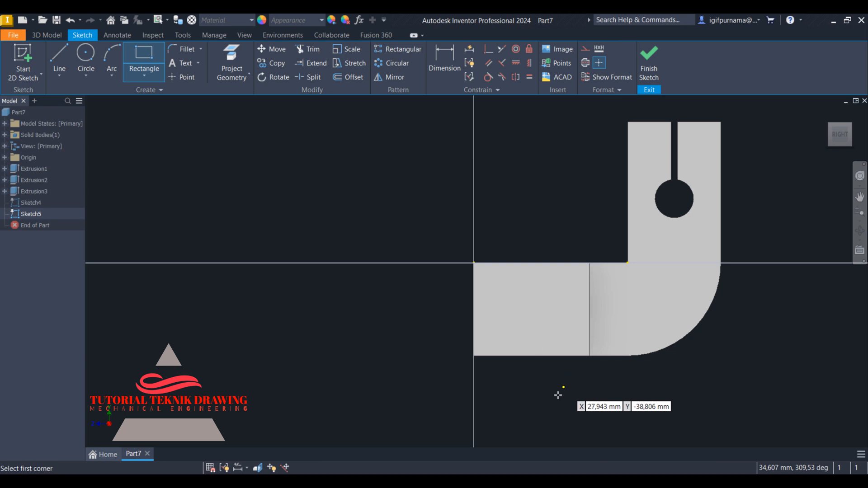
click(475, 355)
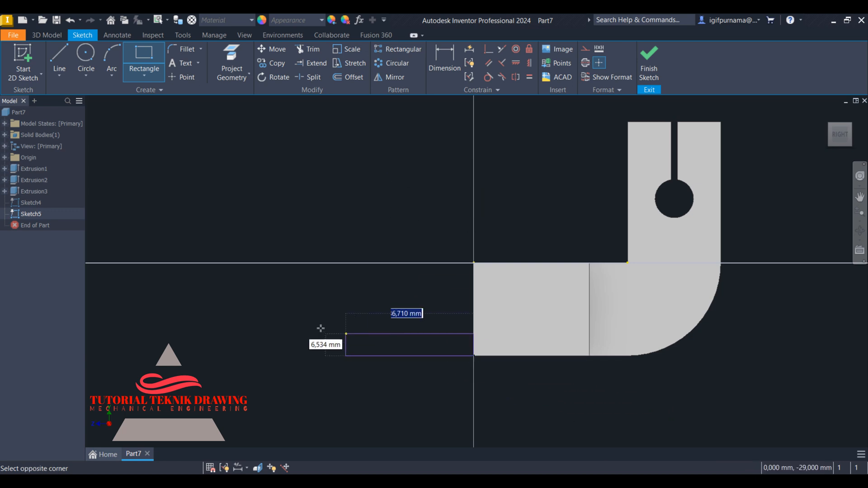
click(237, 285)
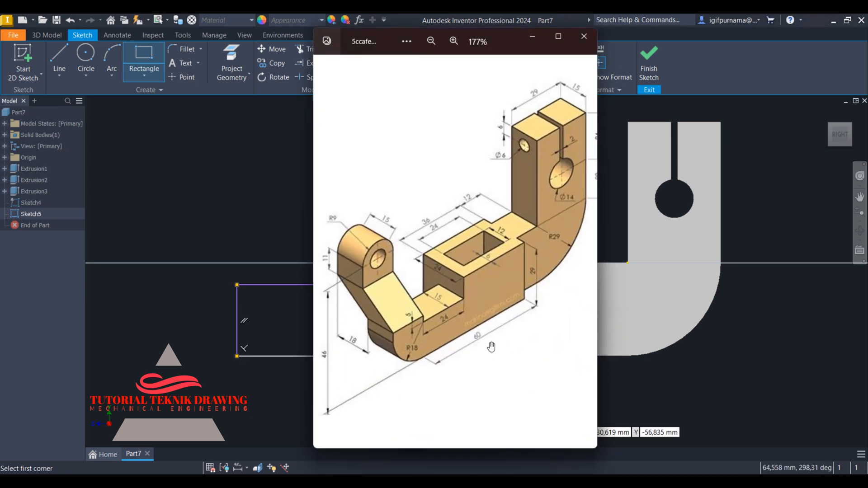
click(529, 38)
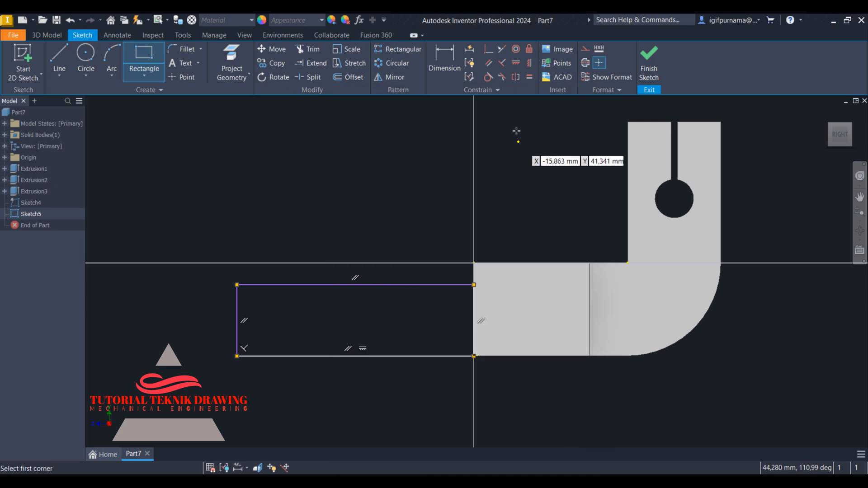
Step: Dimension the distance from the rectangle's outer end to the block's arm-side edge as 60 mm, following the reference drawing
key(d)
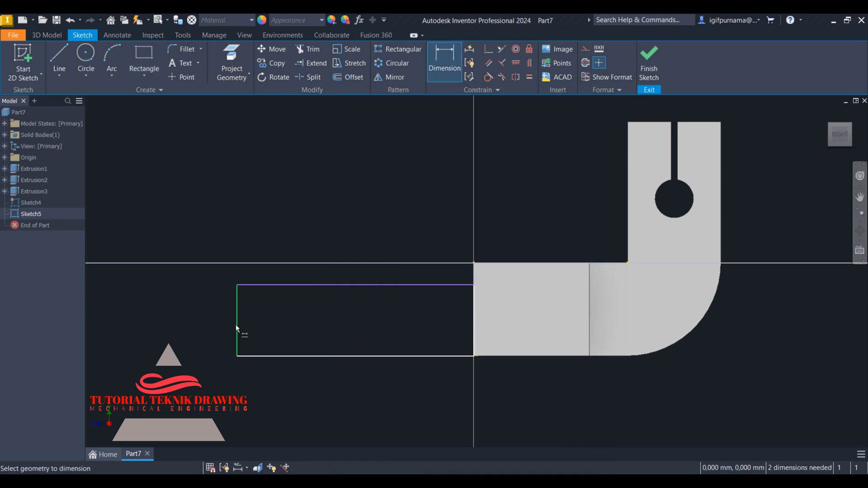
click(236, 324)
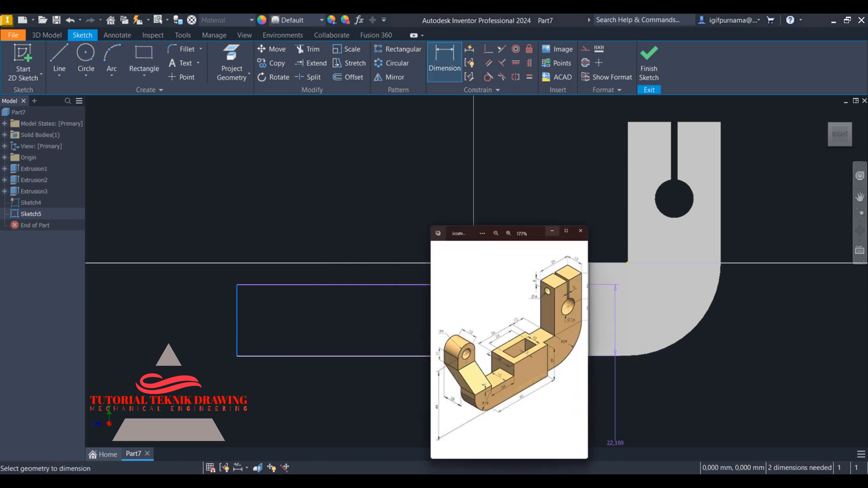
click(591, 349)
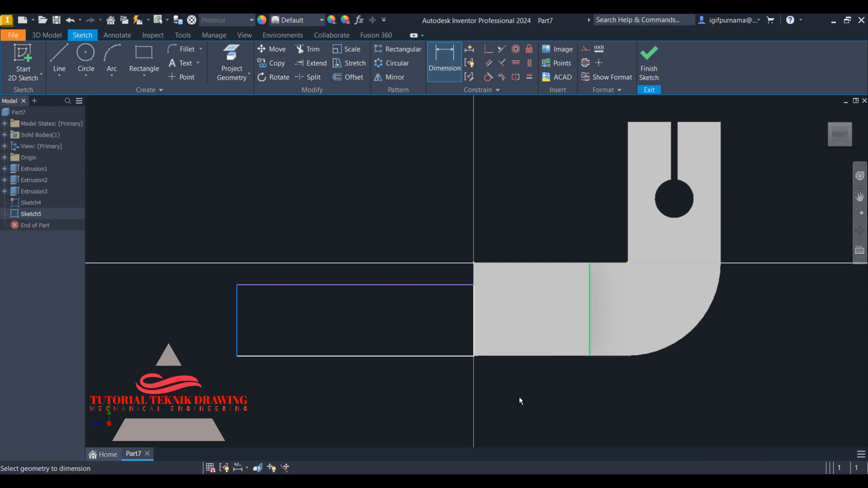
click(436, 390)
text(60)
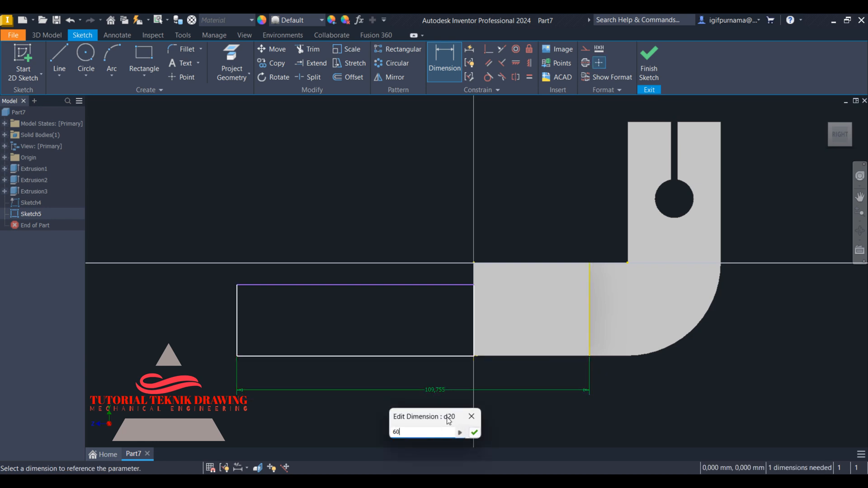
key(Return)
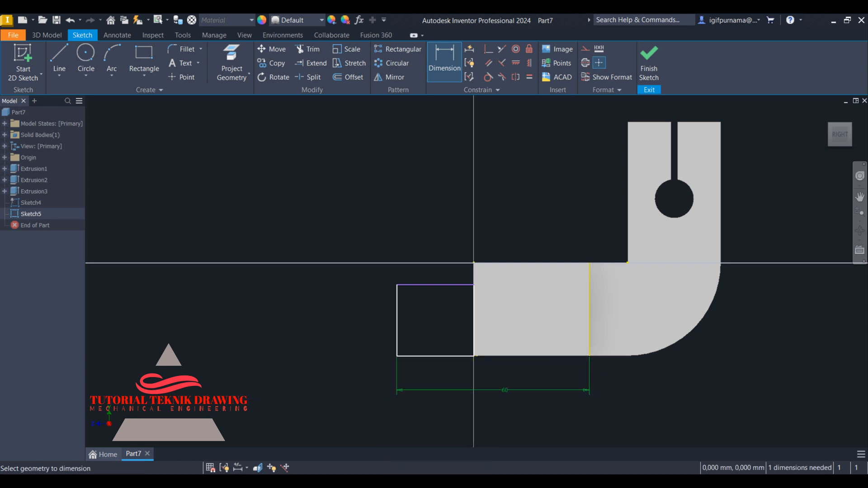
key(alt+Tab)
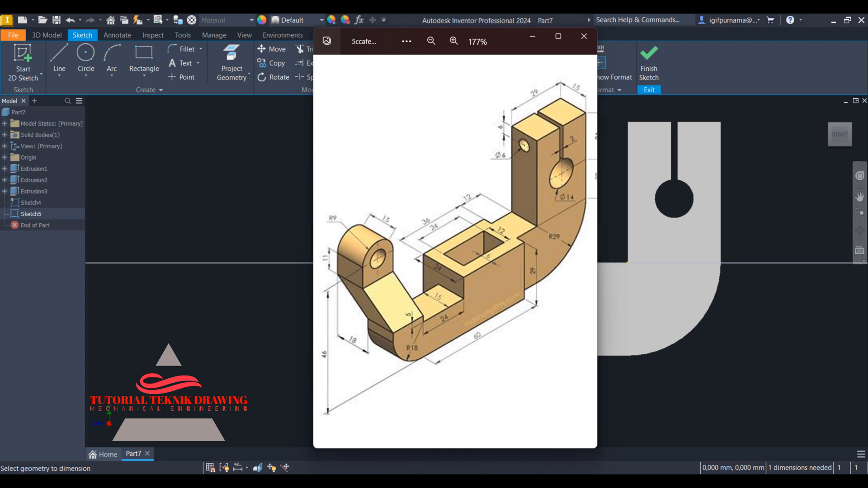
Step: Dimension the length of the rectangle's lower edge and accept it as a driven dimension
key(alt+Tab)
key(alt+Tab)
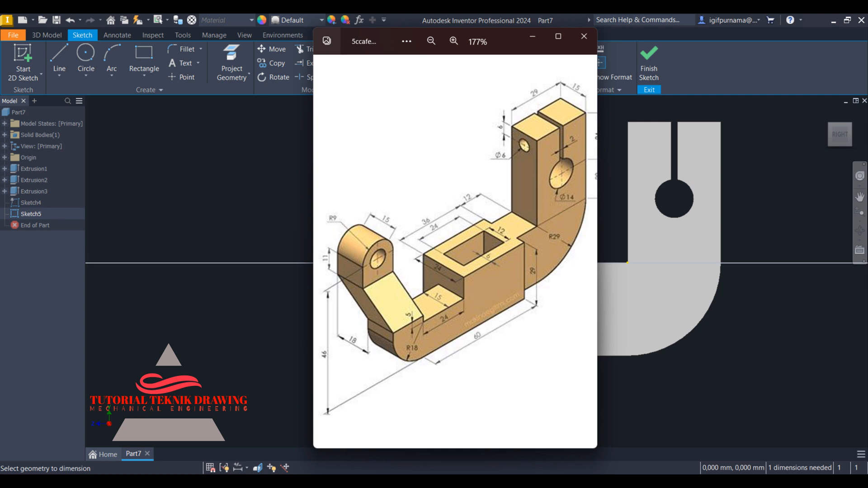
key(alt+Tab)
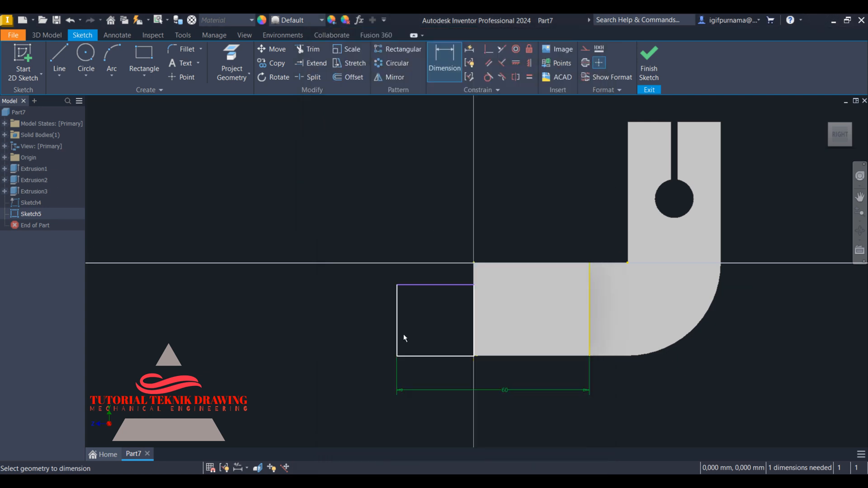
click(419, 357)
click(428, 376)
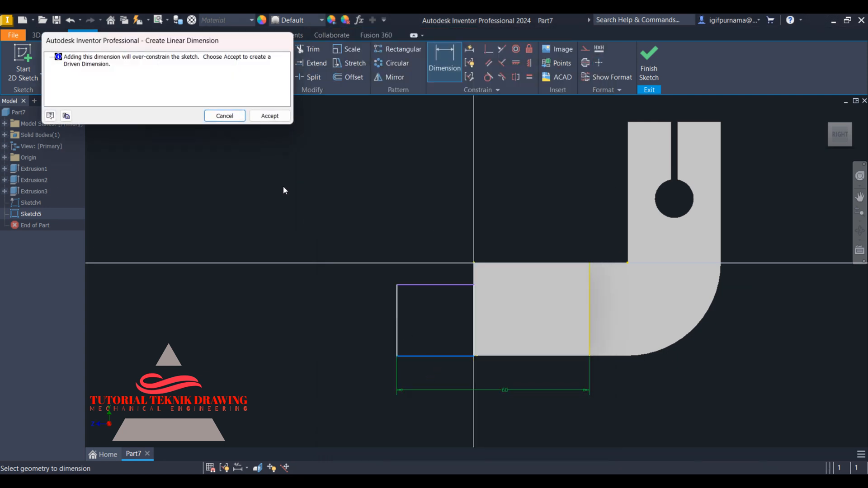
click(271, 115)
Step: Switch to the reference drawing and enlarge it to 259% to examine the rounded end of the lower extension
key(alt+Tab)
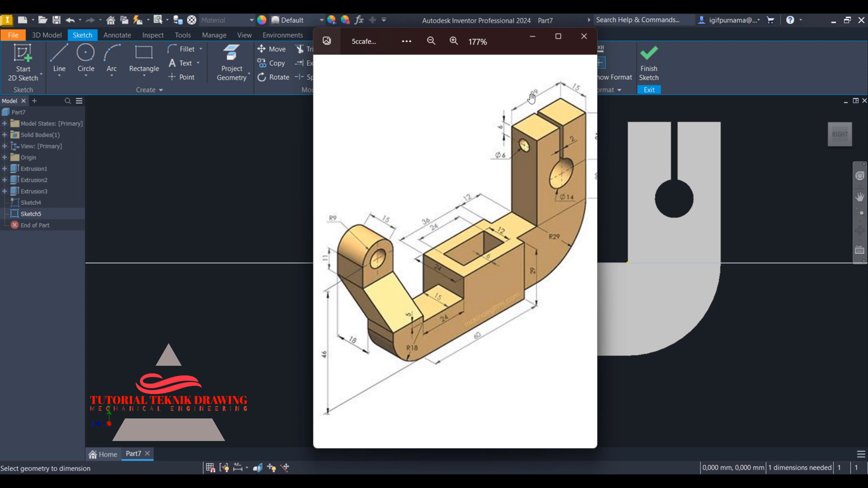
click(453, 42)
click(453, 41)
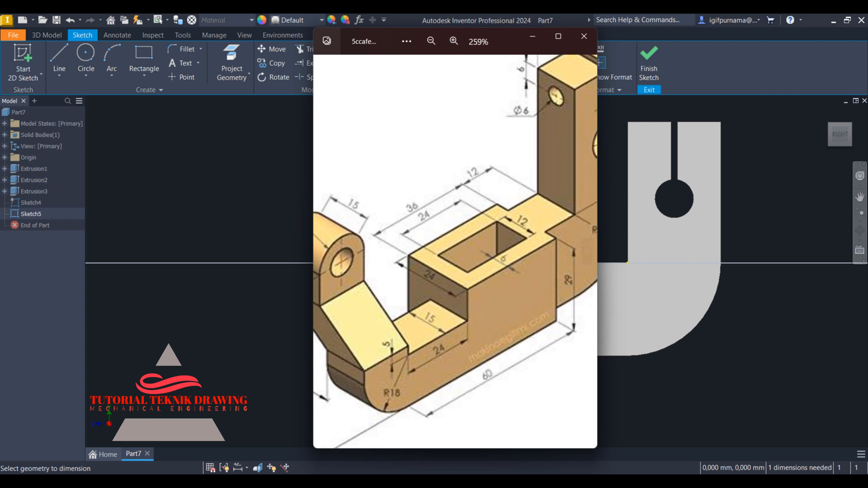
Step: Calculate 18 + 18 in Calculator for the diameter of the R18 end, and put away both helper windows
click(348, 482)
click(249, 245)
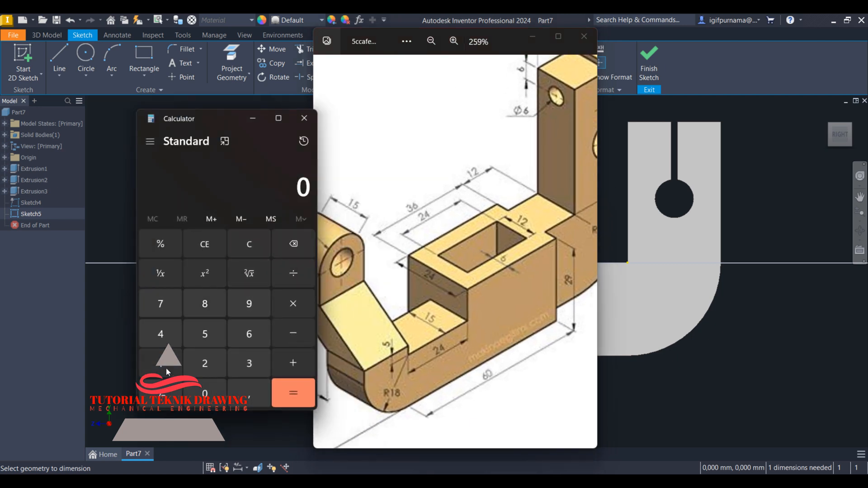
click(166, 368)
click(204, 304)
click(294, 363)
click(176, 368)
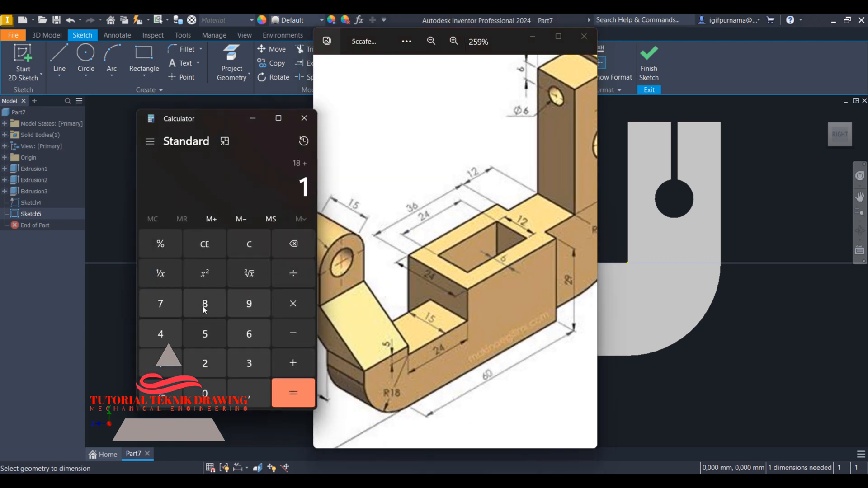
click(205, 304)
click(293, 392)
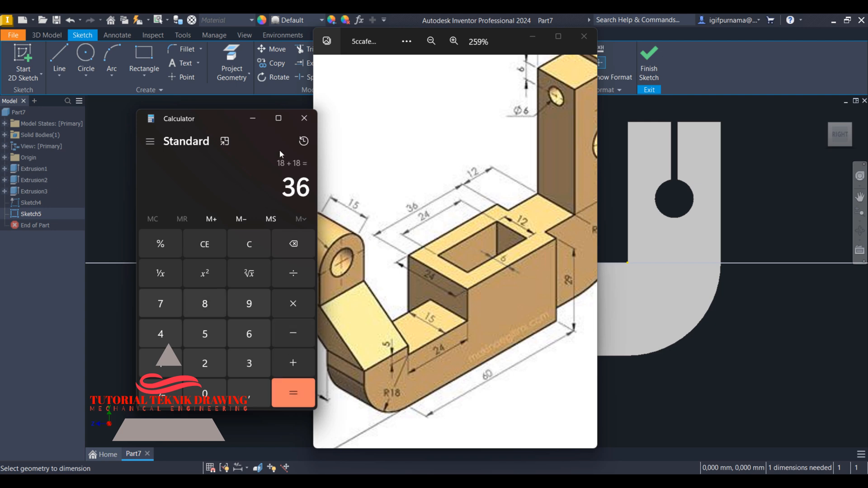
click(253, 119)
click(533, 36)
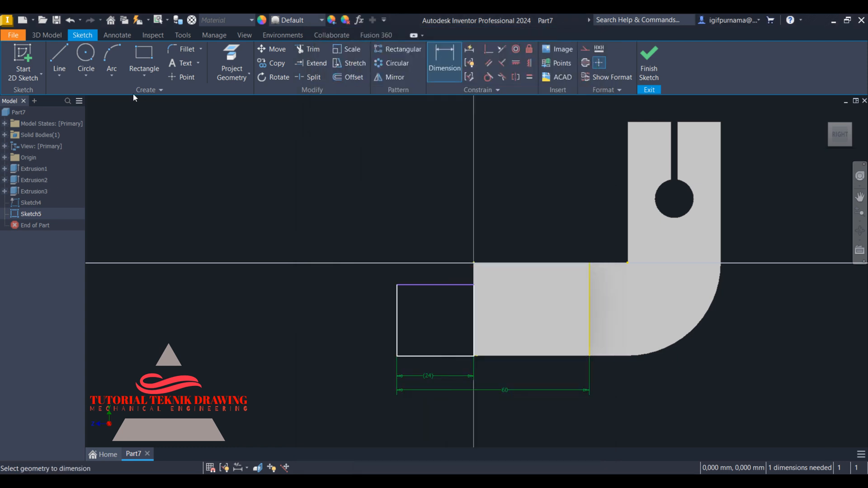
Step: Sketch a 36 mm diameter circle just beyond the rectangle's free end, checking the R18 radius in the reference drawing
click(86, 56)
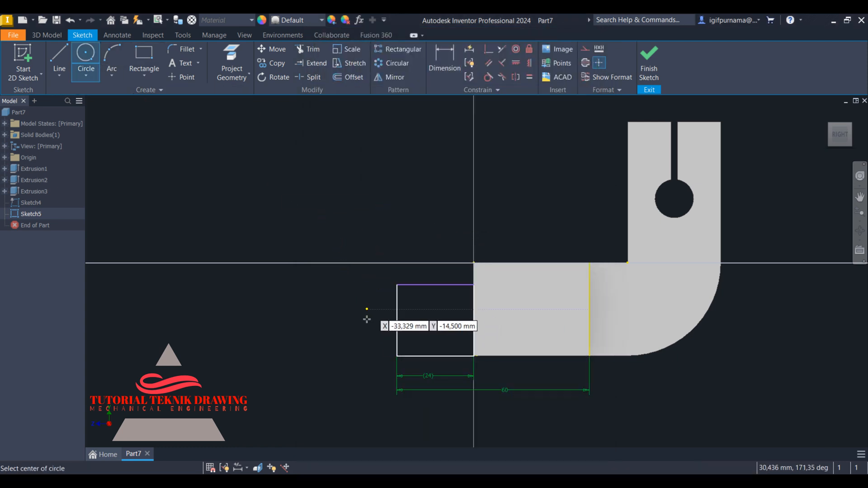
click(355, 250)
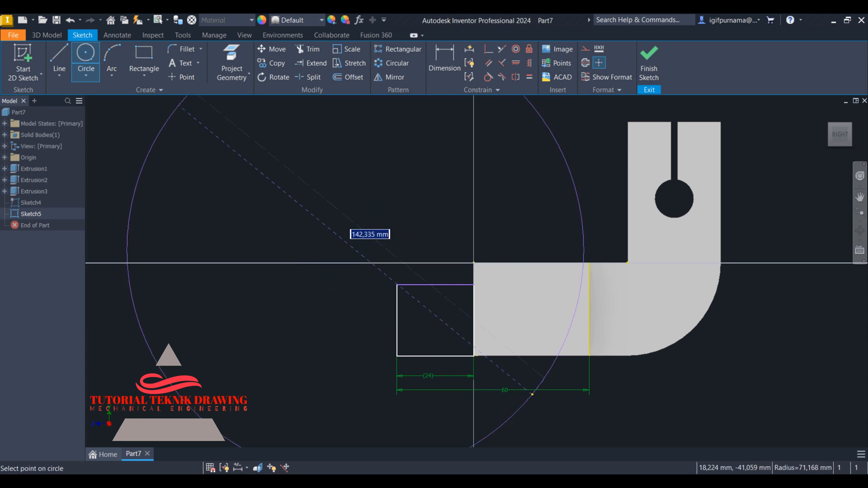
click(587, 481)
click(587, 481)
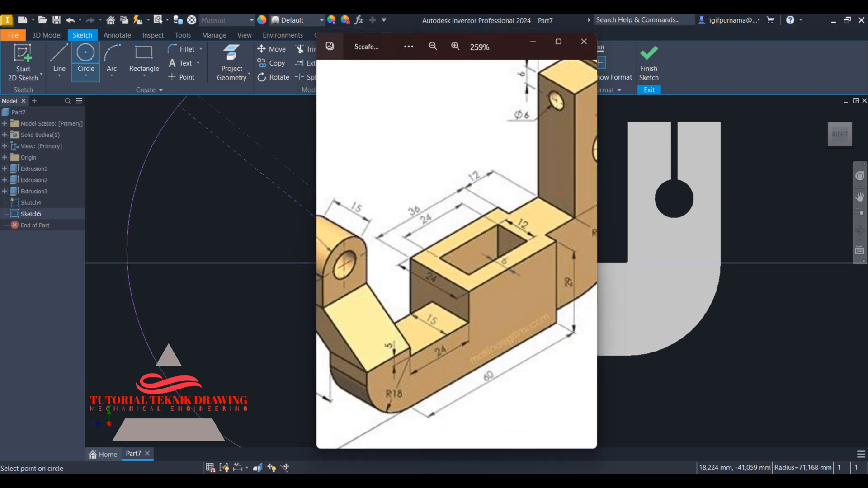
click(607, 481)
click(607, 480)
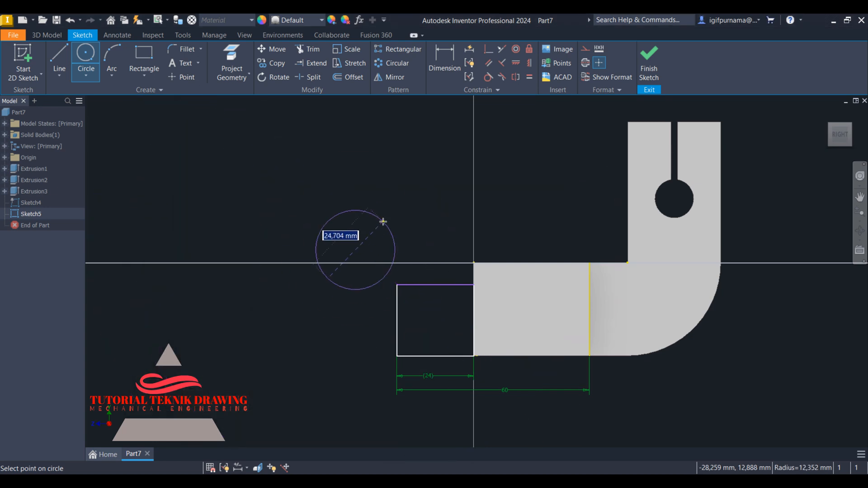
text(36)
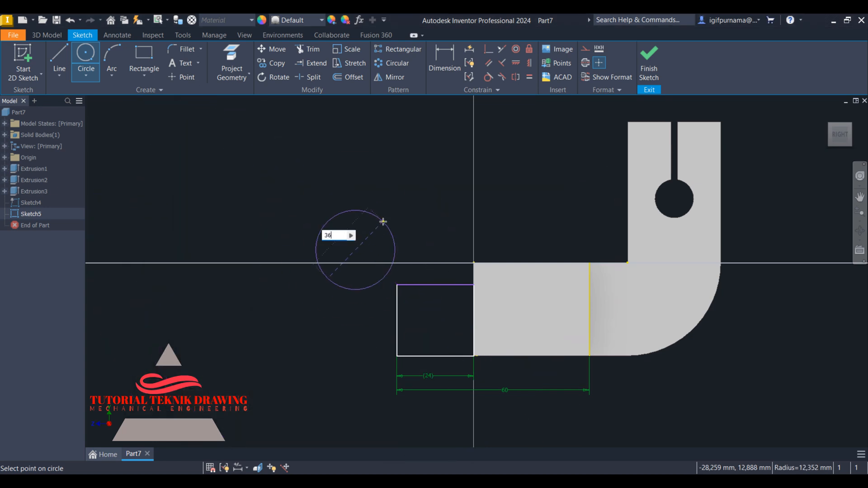
key(Return)
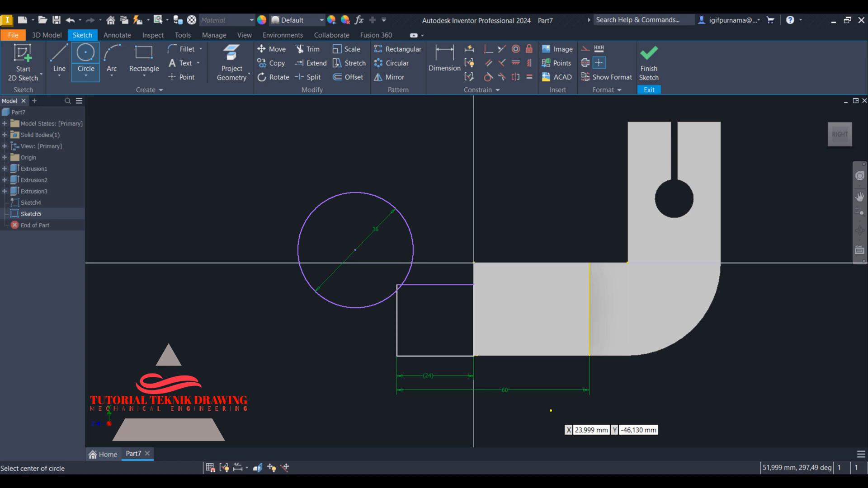
Step: Recheck the R18 end in the reference drawing and make the circle tangent to the rectangle's lower edge
key(alt+Tab)
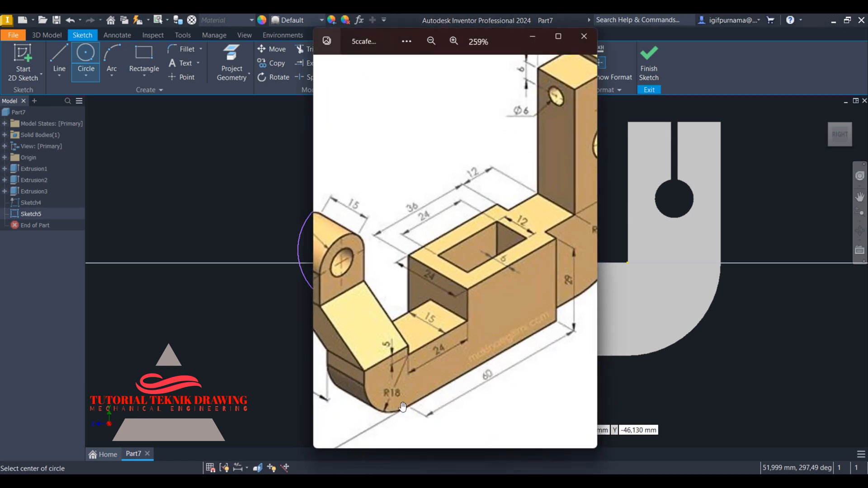
click(523, 40)
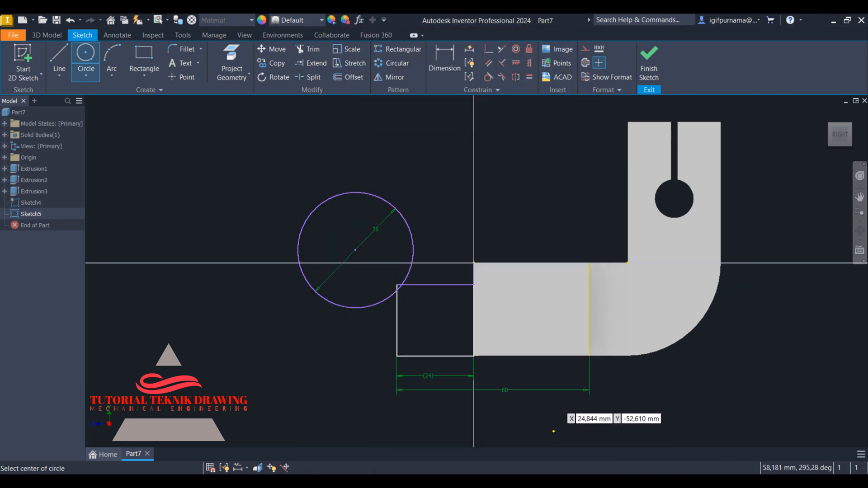
key(alt+Tab)
key(alt+Tab)
key(Escape)
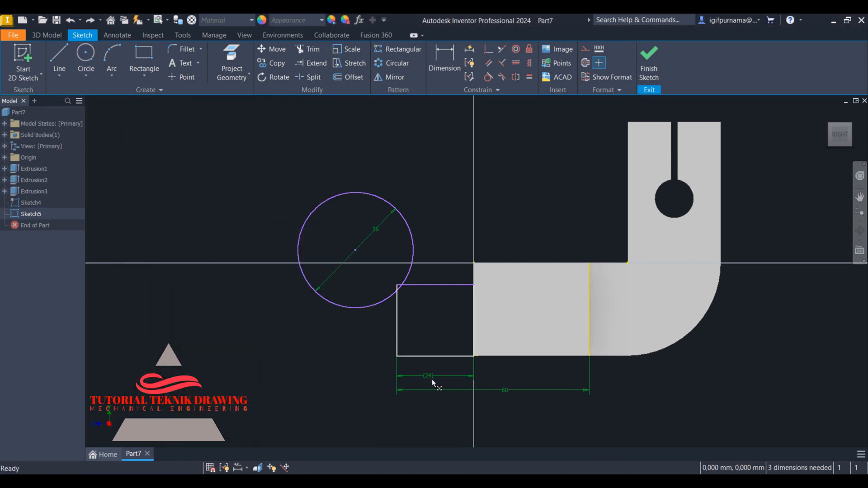
click(488, 77)
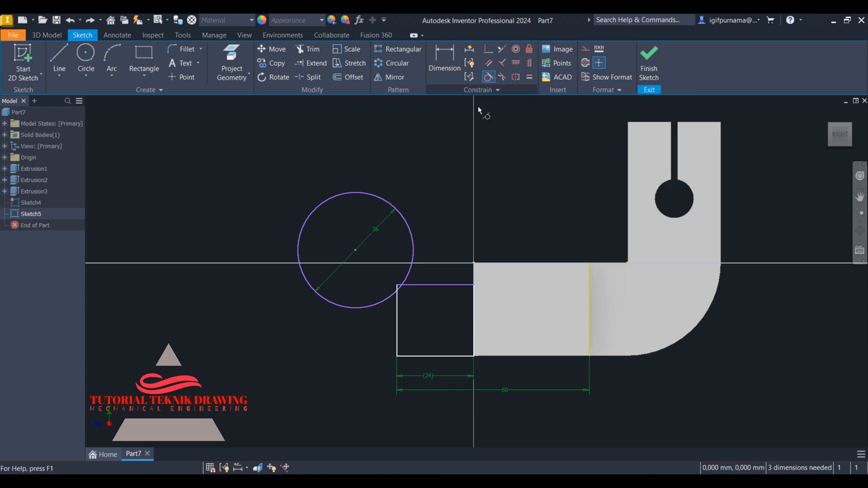
click(412, 235)
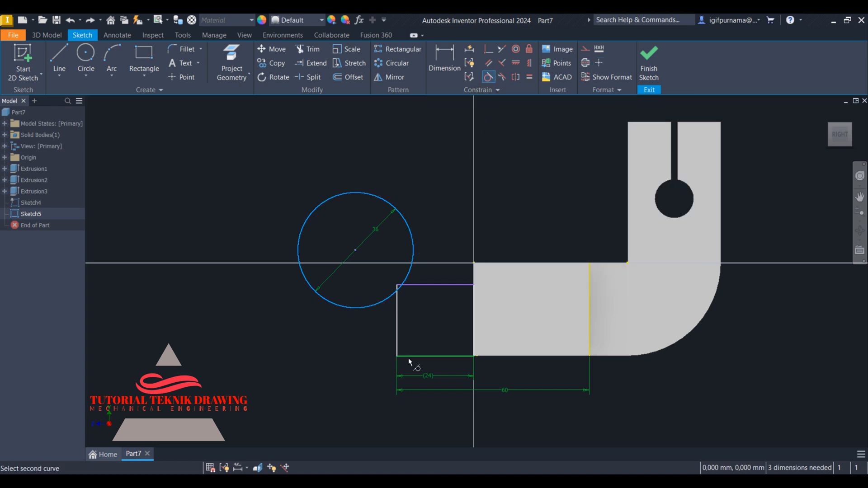
click(409, 357)
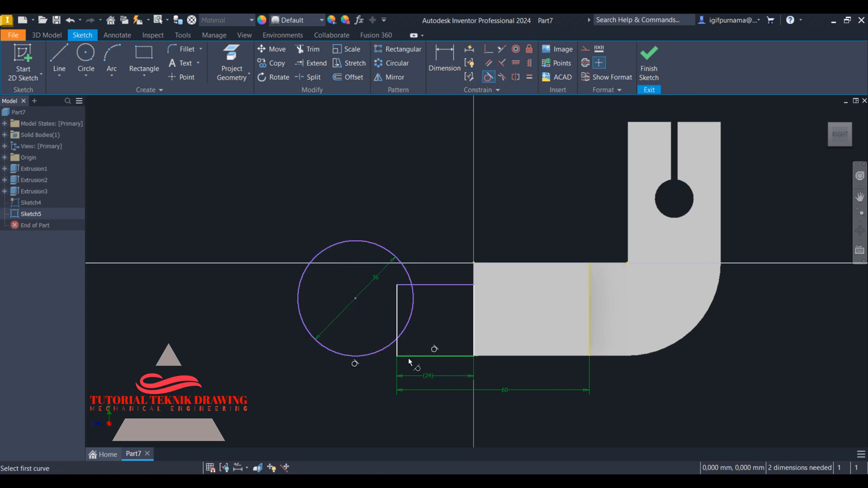
Step: Constrain the circle coincident with the rectangle's lower outer corner
click(488, 50)
click(381, 354)
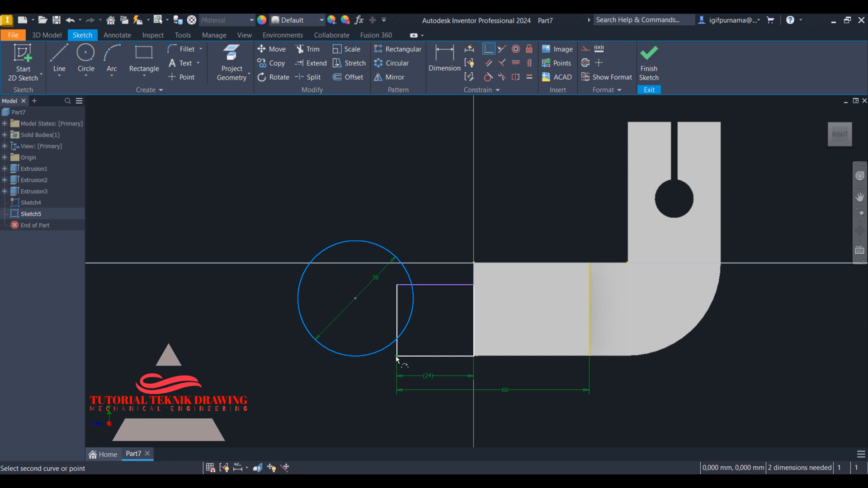
click(397, 357)
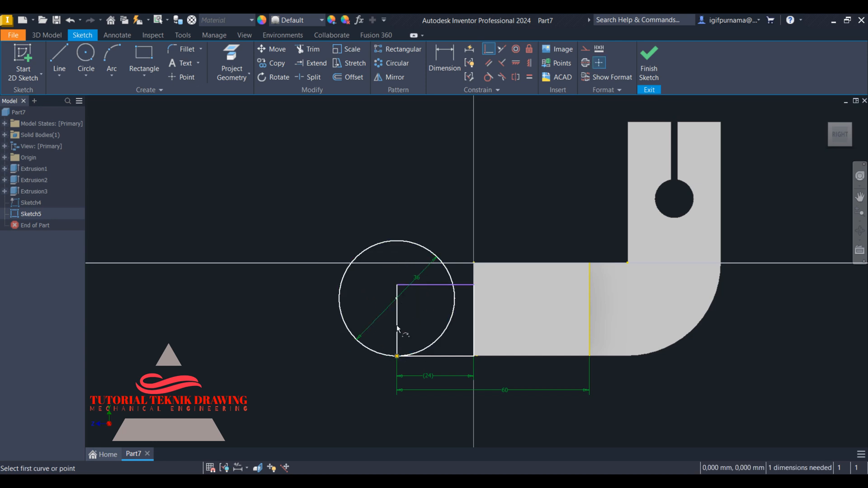
key(ctrl+z)
Step: Following the reference drawing, sketch a 5 mm rise from the rectangle's upper outer corner and a horizontal line outward past the circle
key(alt+Tab)
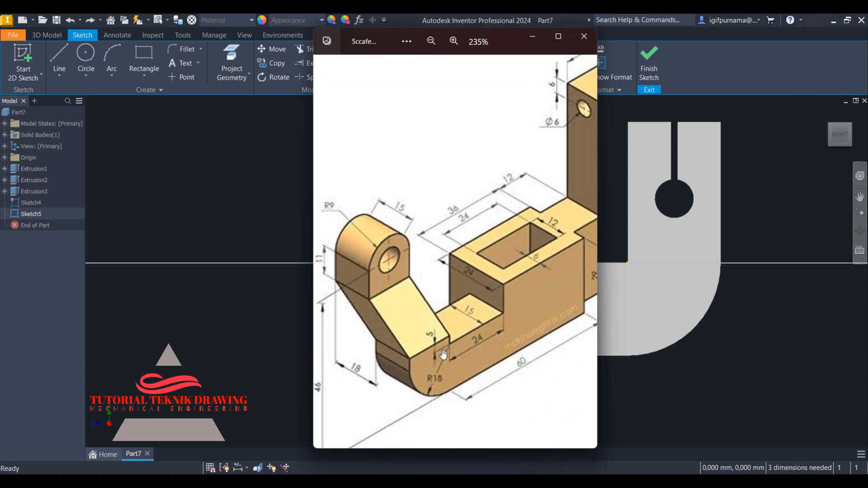
click(533, 37)
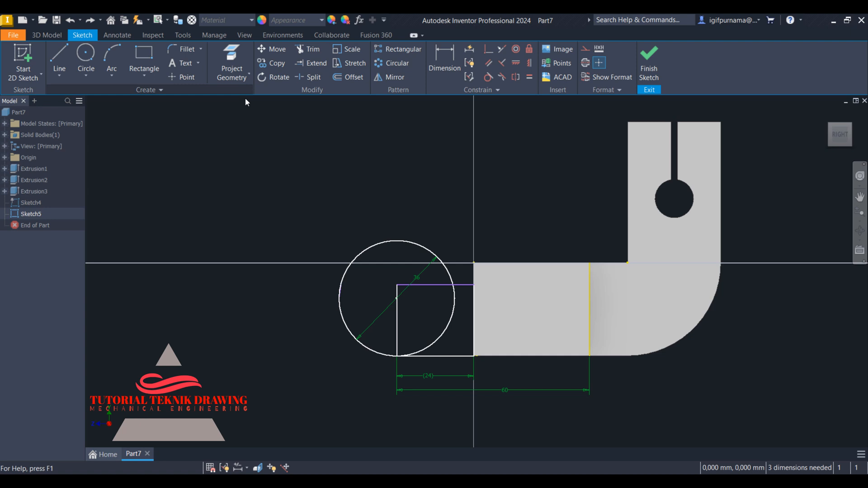
click(59, 59)
click(397, 285)
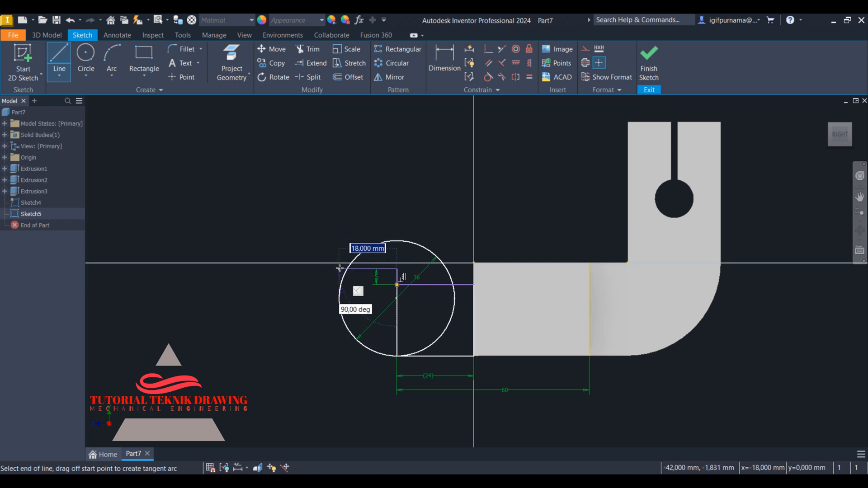
right_click(304, 270)
click(341, 273)
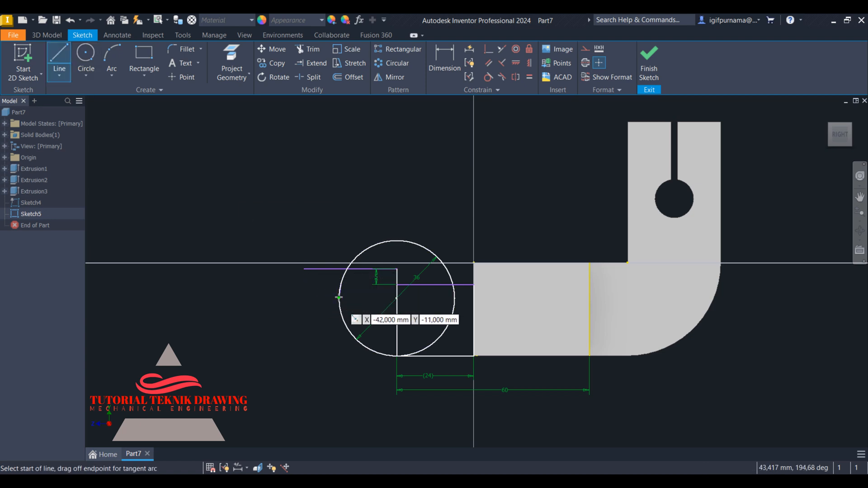
Step: Sketch a vertical line upward from the circle's outermost point, crossing the horizontal line
click(339, 298)
click(340, 215)
right_click(339, 215)
click(365, 216)
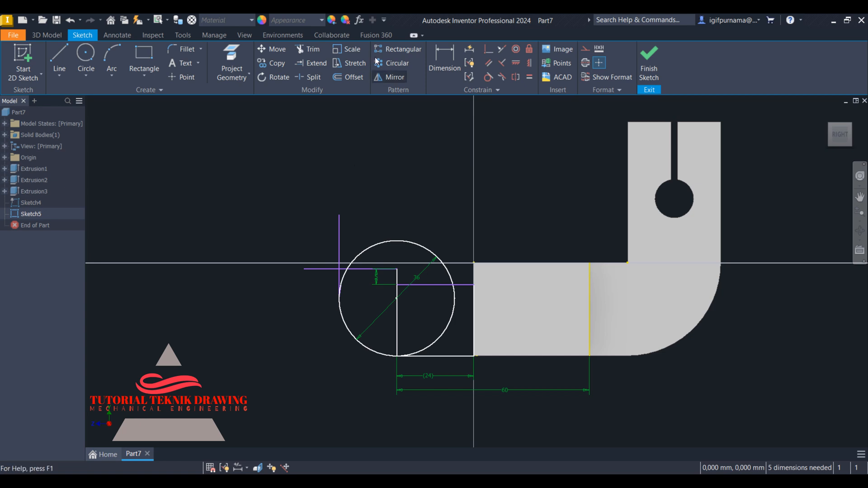
Step: Trim the overhanging line ends and the circle down to its outer lower arc, and try to trim the rectangle's outer edge
click(342, 281)
click(343, 288)
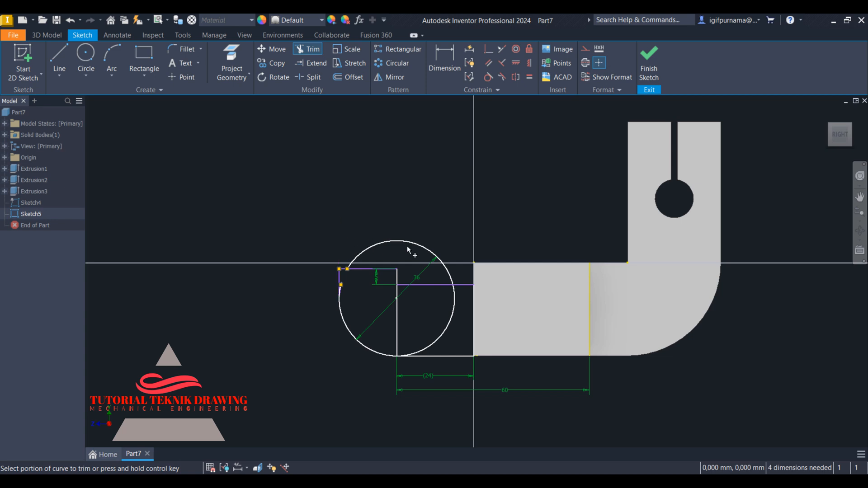
click(454, 291)
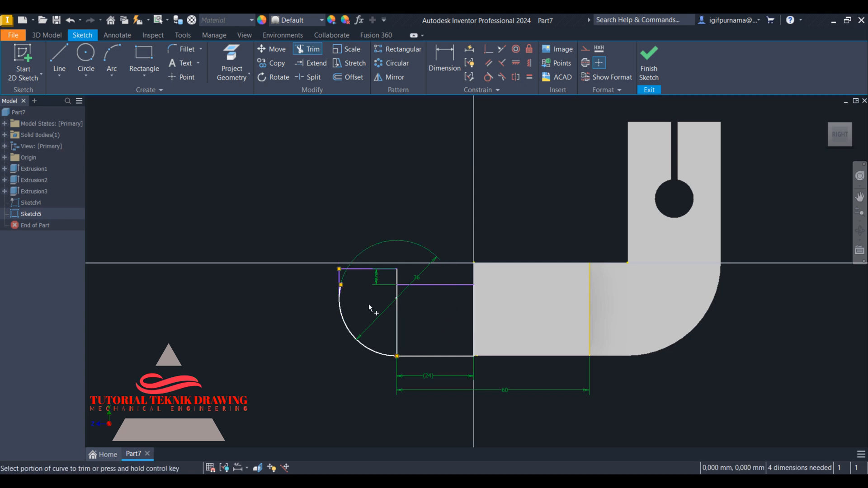
click(398, 329)
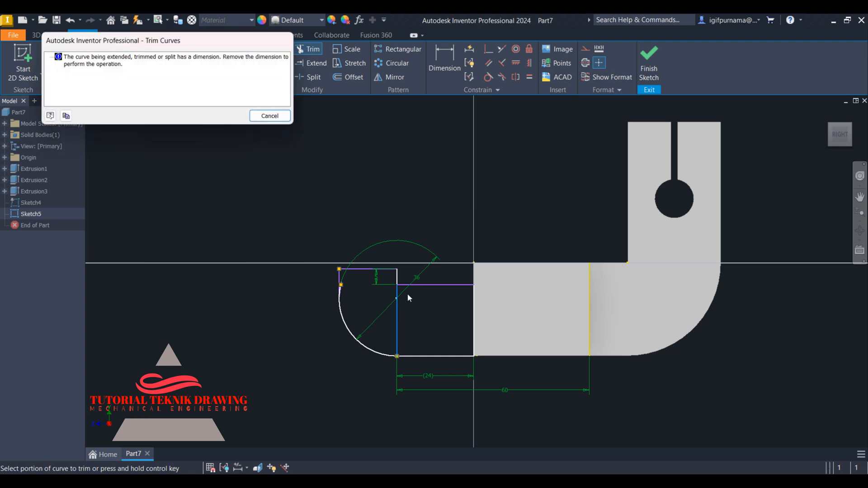
click(269, 117)
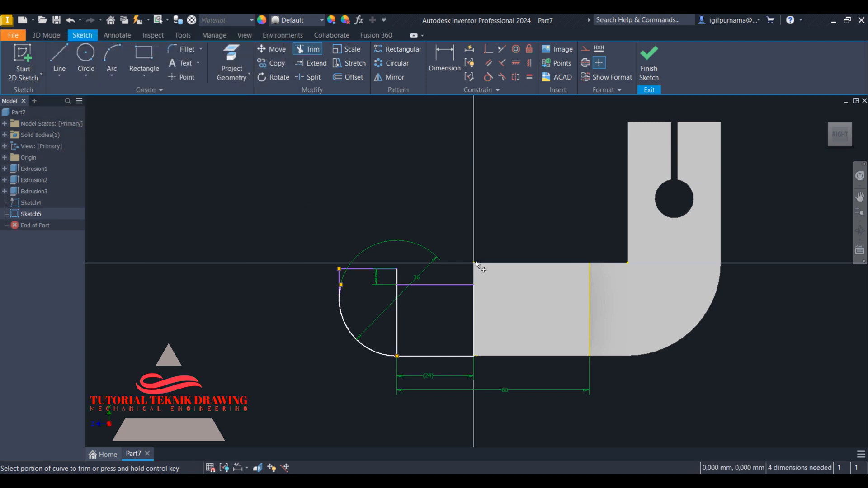
Step: Trim away the stray short line and the leftover arc piece beside the vertical line at the extension's outer end
click(861, 175)
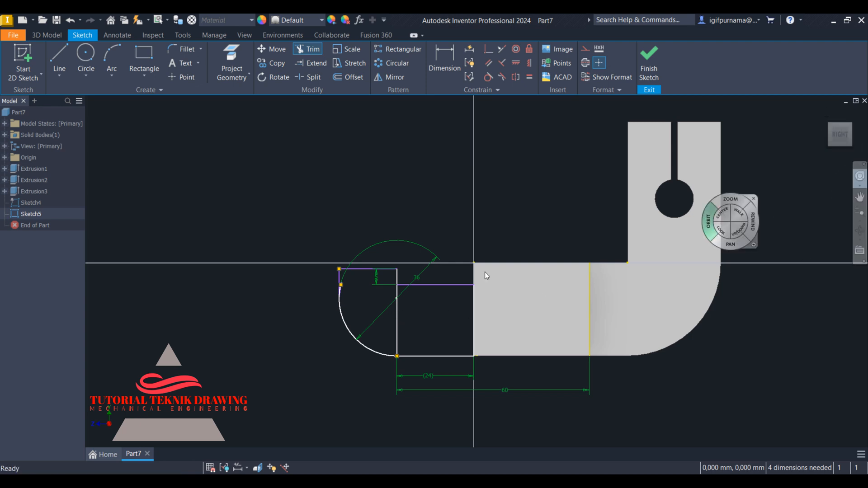
drag(328, 288, 386, 302)
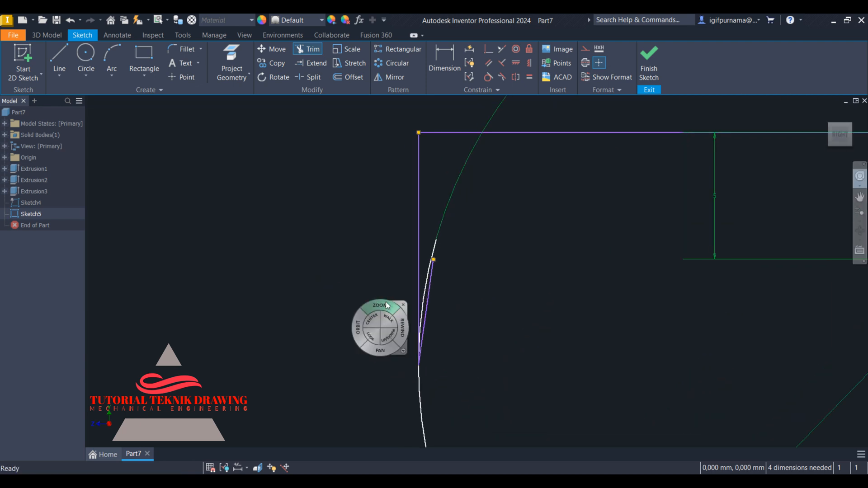
key(Escape)
key(Escape)
click(307, 50)
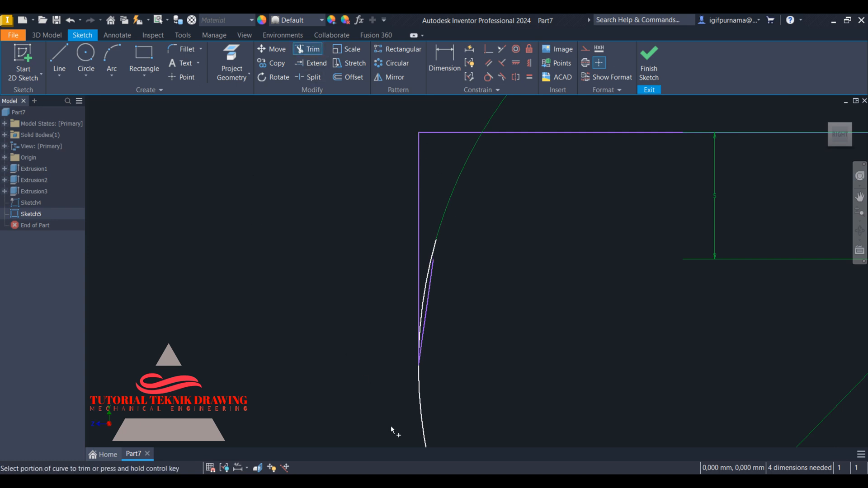
click(427, 282)
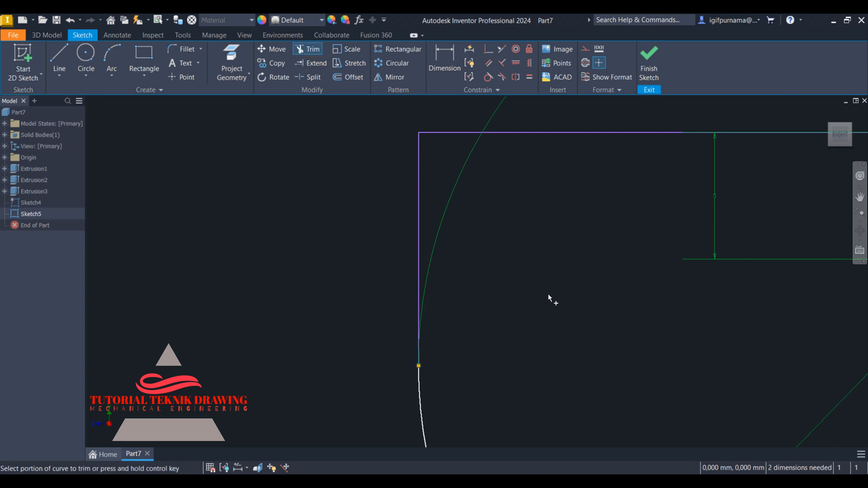
click(835, 133)
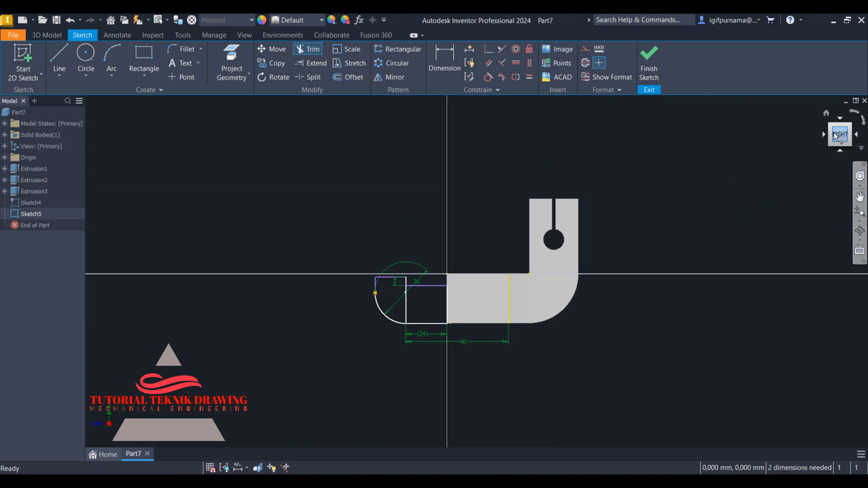
key(Escape)
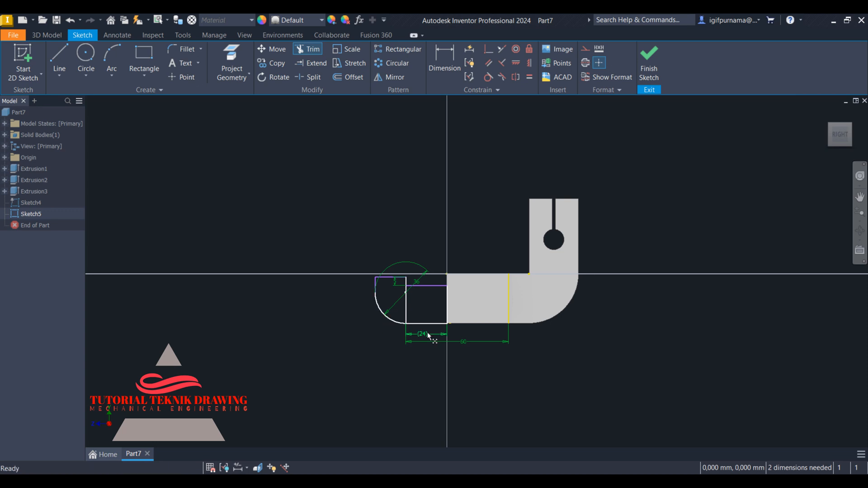
Step: Delete the rectangle's outer vertical edge inside the profile and the circle's 36 mm diameter dimension
right_click(407, 306)
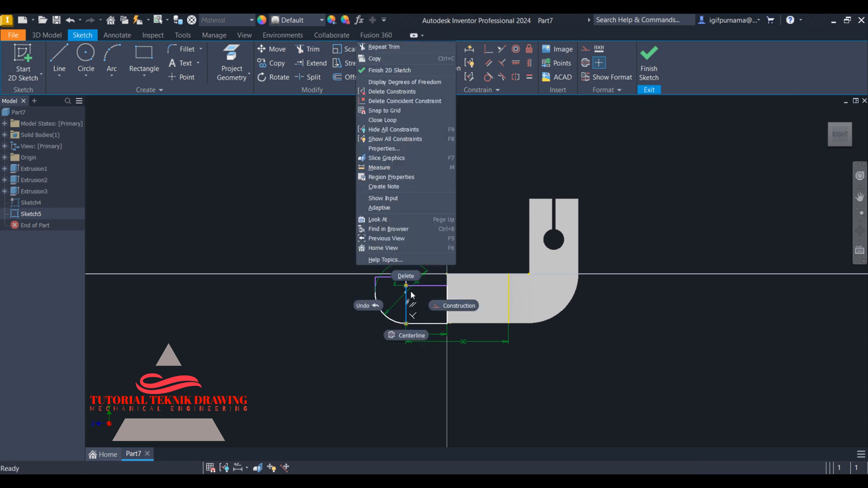
click(406, 277)
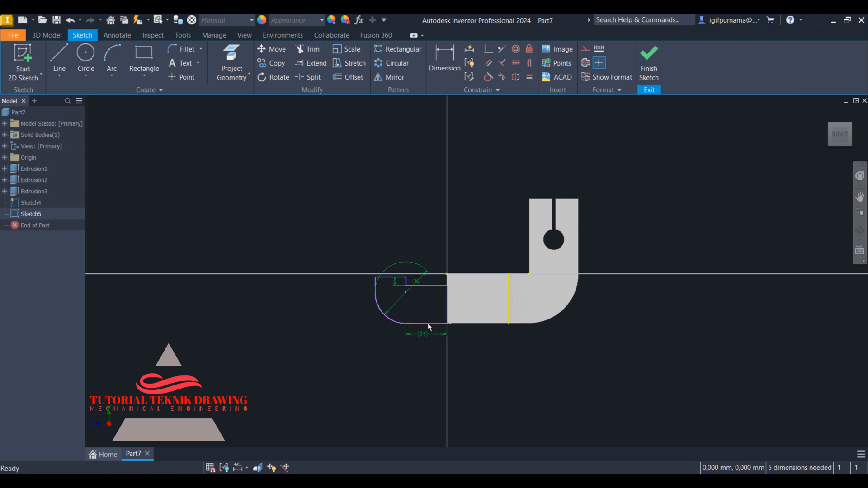
right_click(400, 308)
click(398, 278)
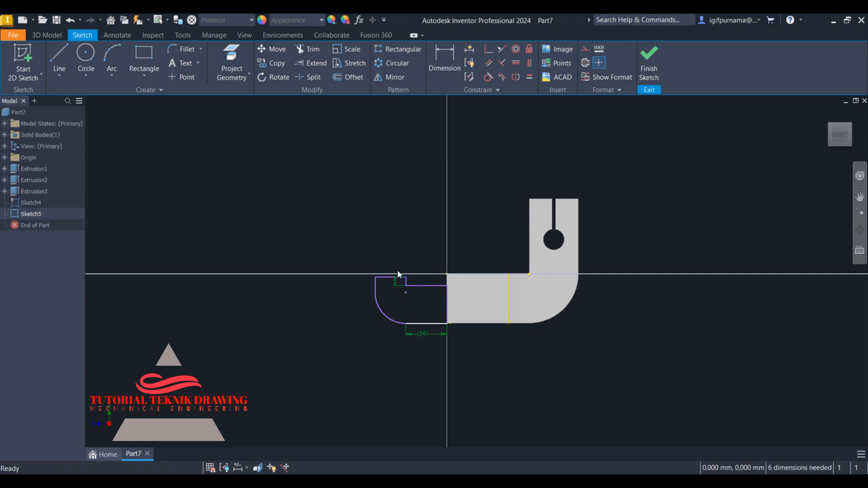
Step: Dimension the rounded end's arc with an 18 mm radius and check it against the reference drawing
click(445, 67)
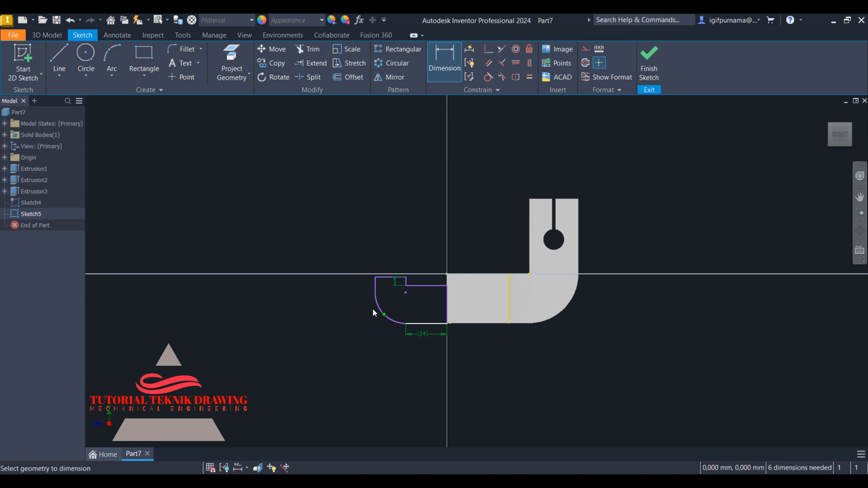
click(373, 311)
click(437, 62)
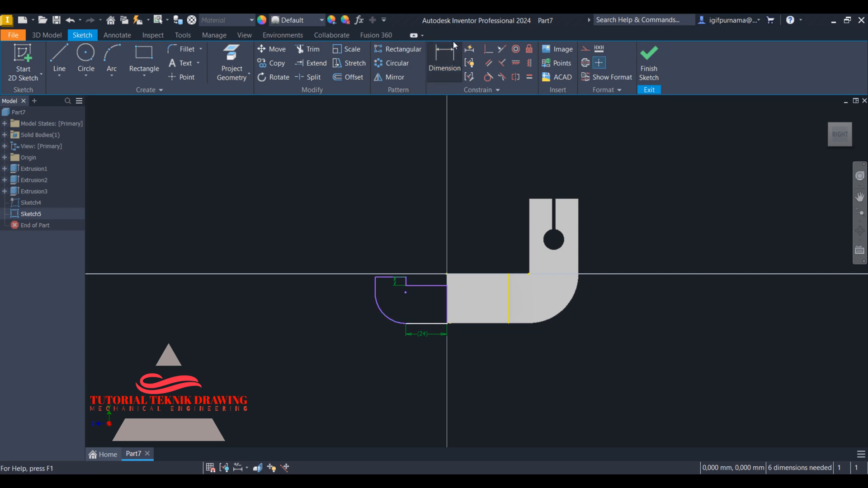
click(449, 67)
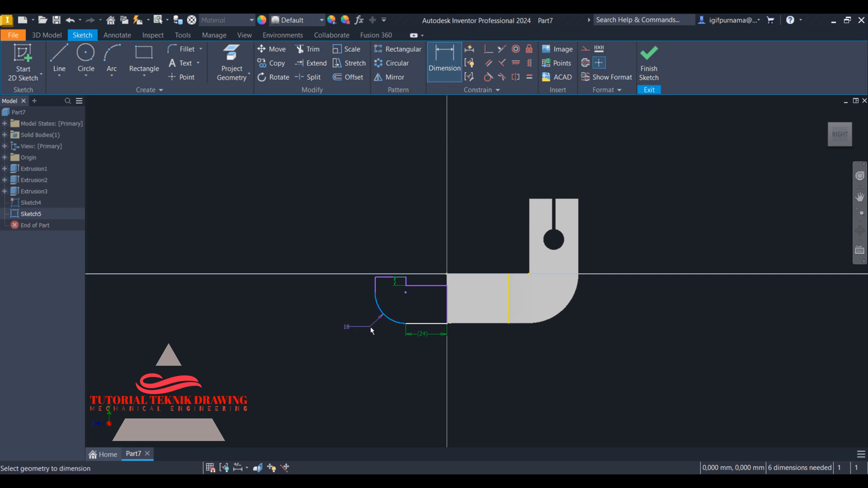
click(370, 327)
click(408, 368)
click(572, 481)
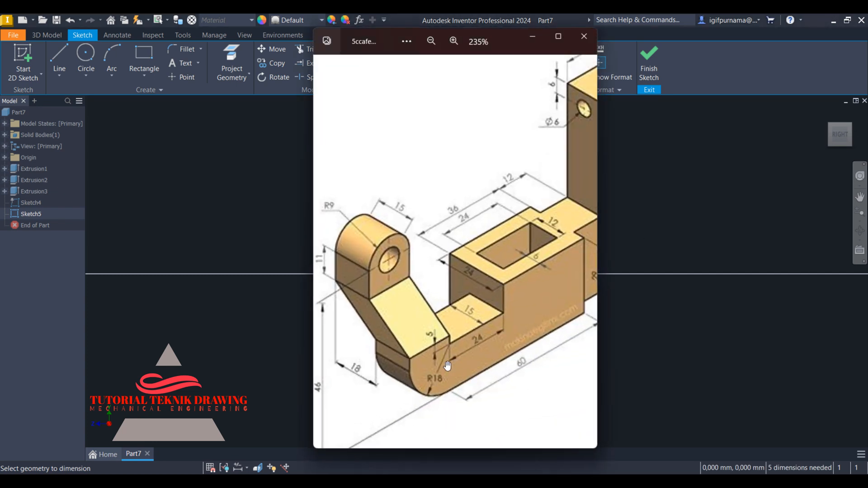
click(534, 37)
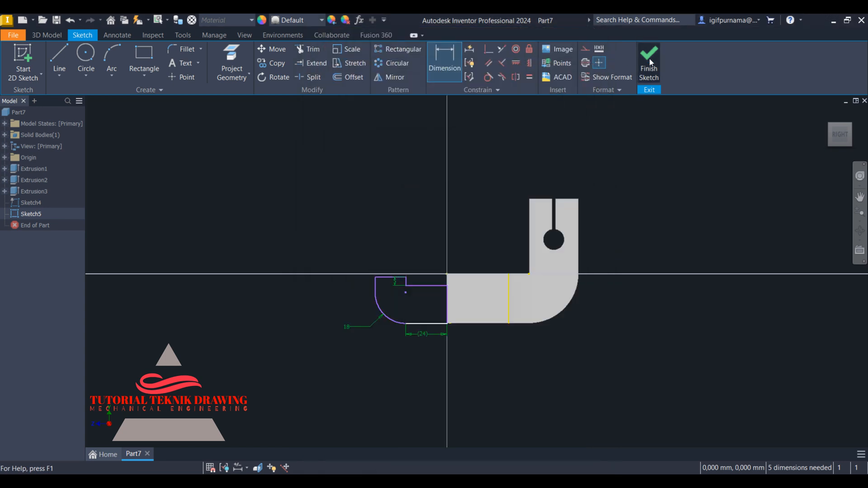
Step: Finish the sketch and extrude the extension profile 15 mm in the flipped direction, joined to the block, as the reference drawing specifies
key(F6)
click(59, 67)
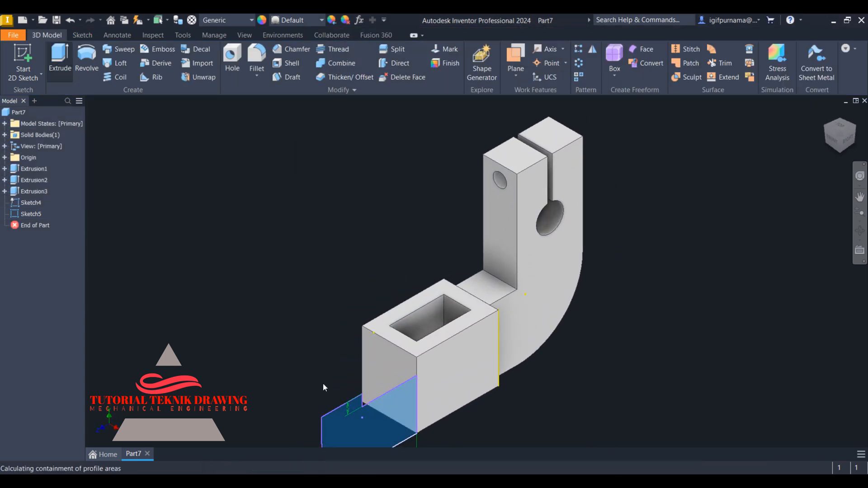
click(212, 192)
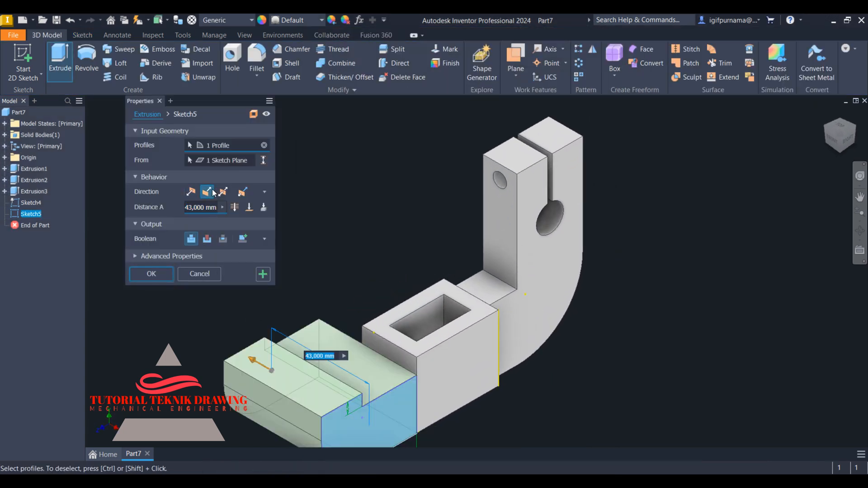
key(alt+Tab)
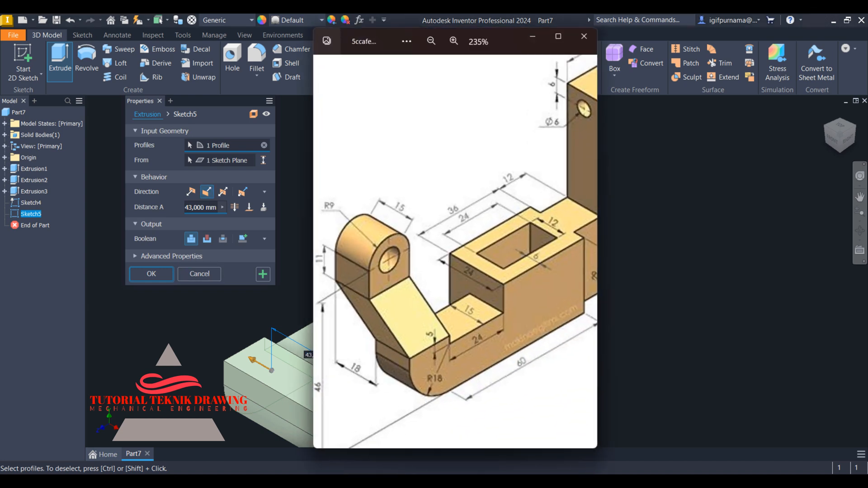
click(536, 37)
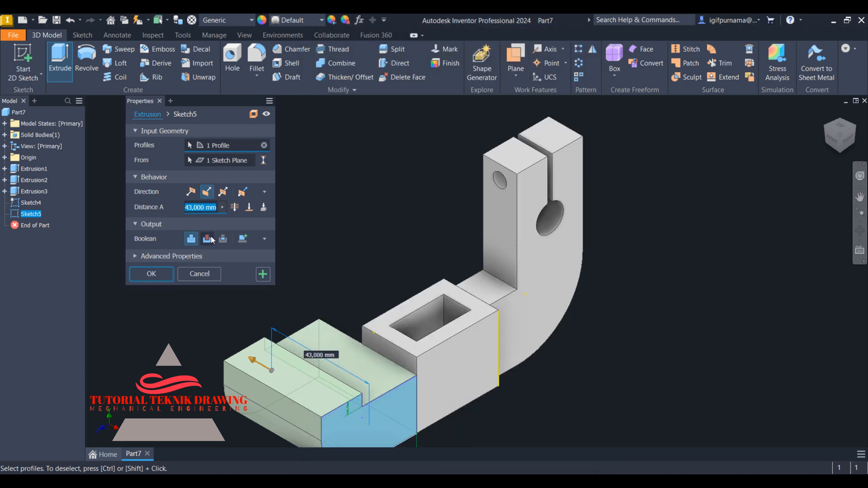
text(15)
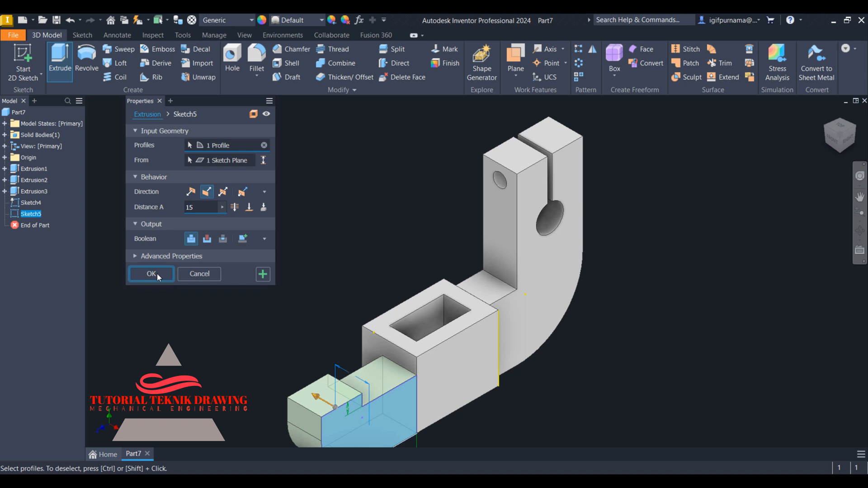
click(152, 274)
Step: Consult the reference drawing for the angled arm and start a new sketch on the flat end face above the extension's rounding
click(860, 197)
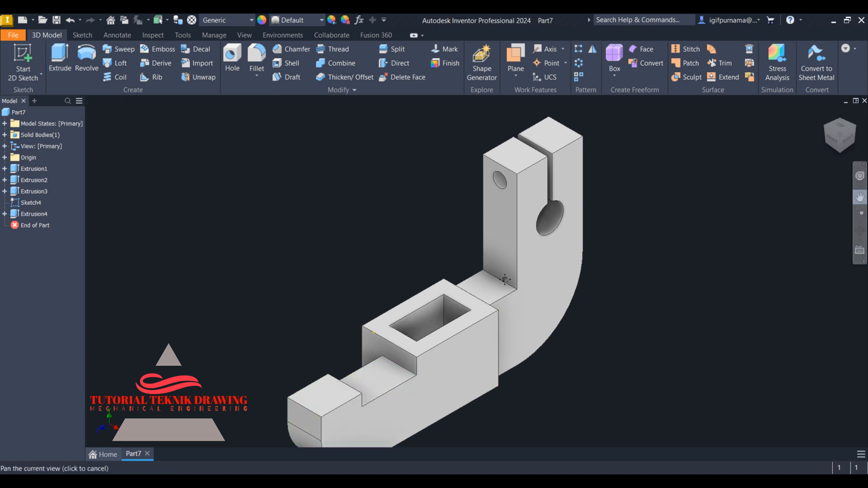
drag(505, 280, 565, 180)
key(alt+Tab)
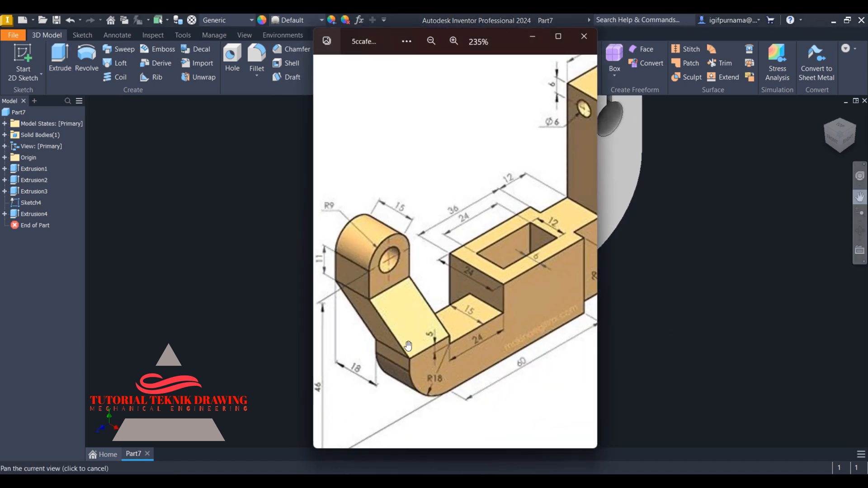
click(533, 36)
key(alt+Tab)
click(537, 40)
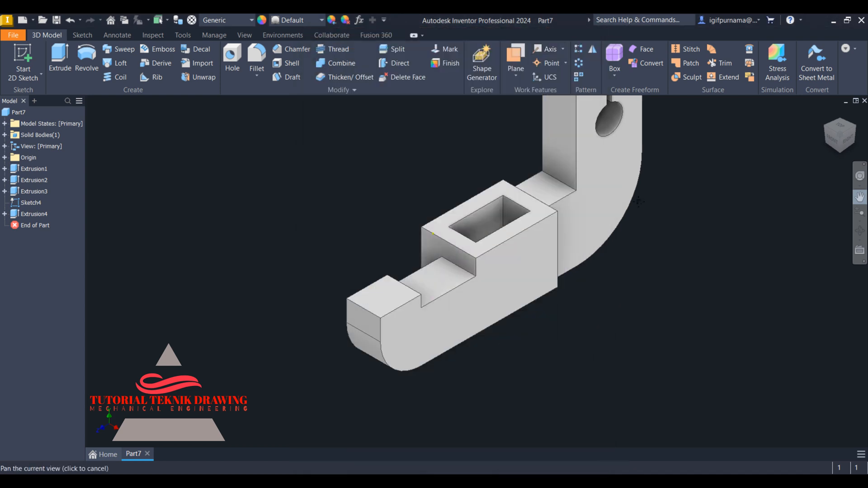
click(363, 318)
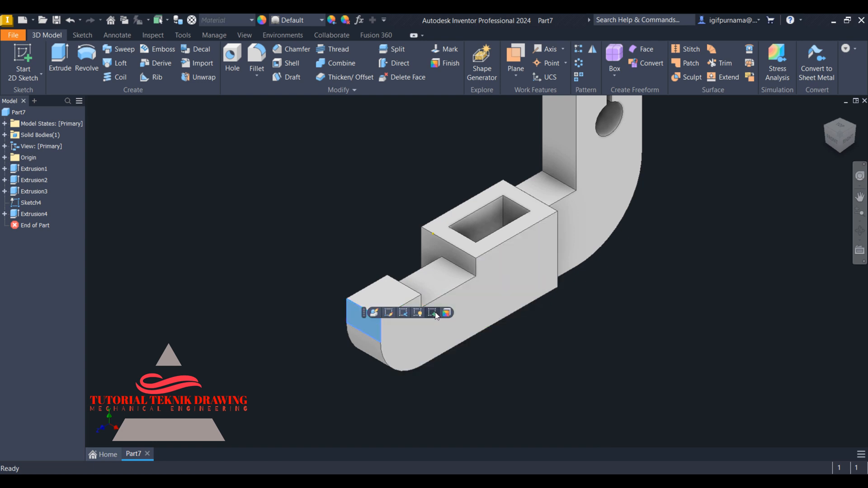
click(435, 314)
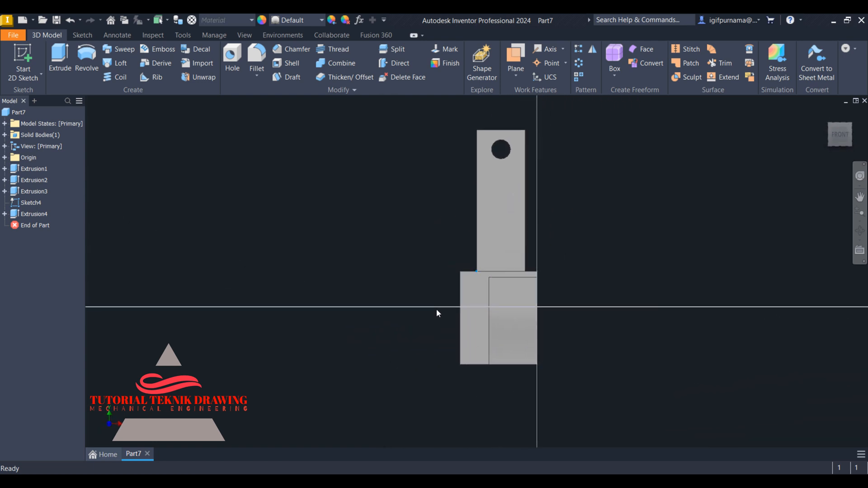
Step: Following the reference drawing, sketch a diagonal line upward and outward from the end face's upper corner, spanning about 32 mm horizontally
key(alt+Tab)
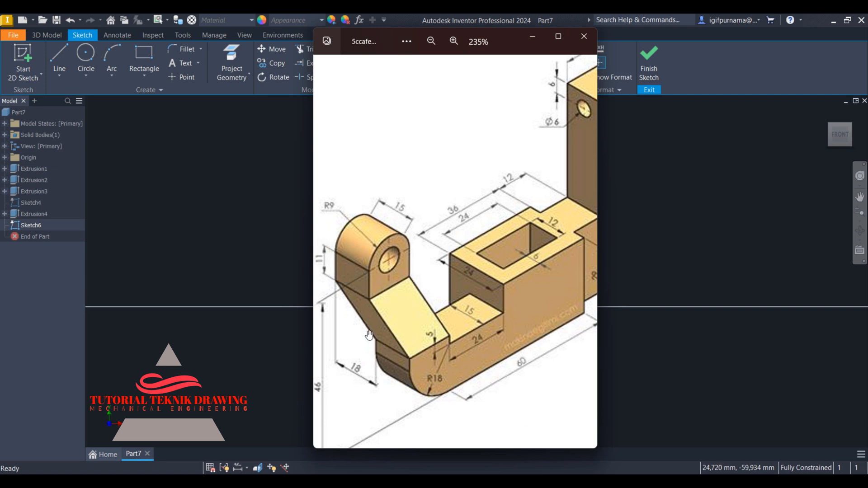
drag(371, 337, 377, 339)
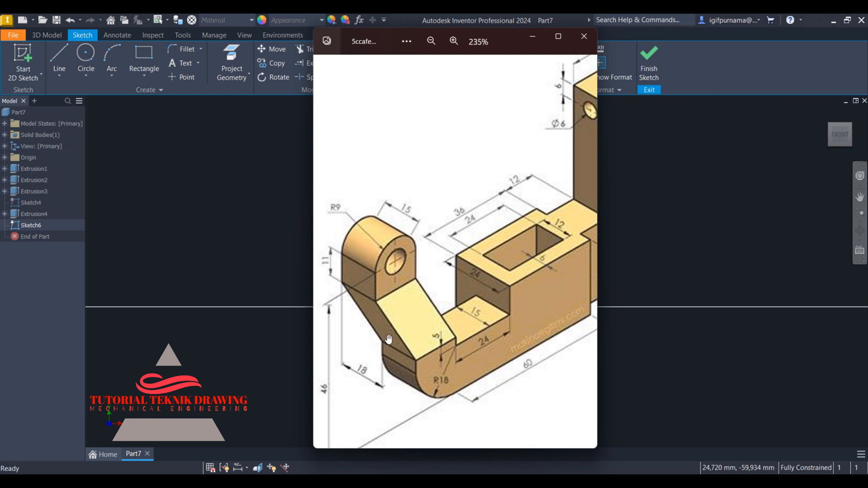
drag(389, 339, 415, 326)
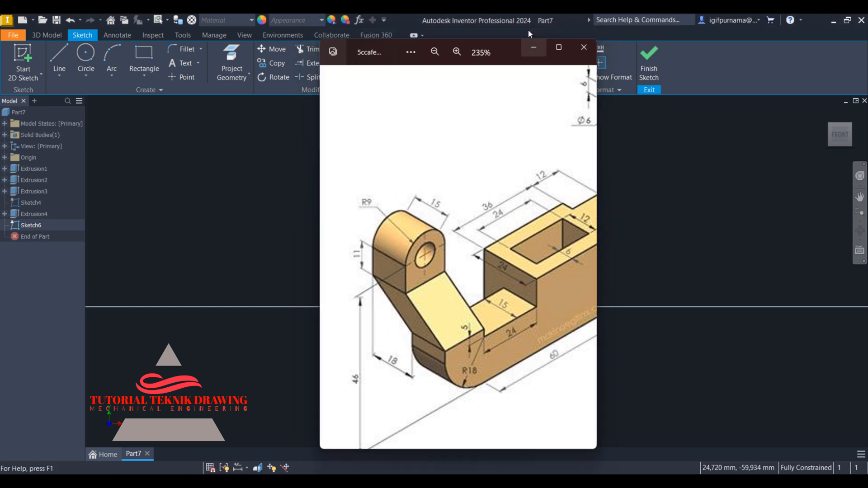
click(530, 34)
click(59, 58)
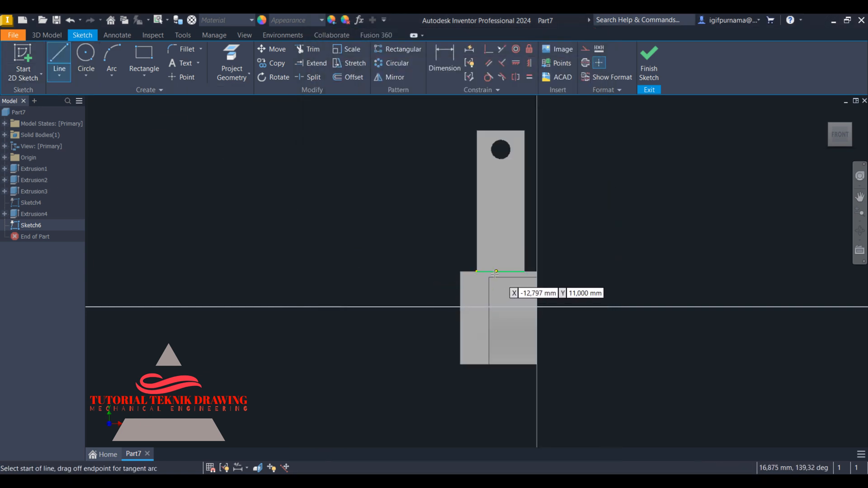
click(476, 272)
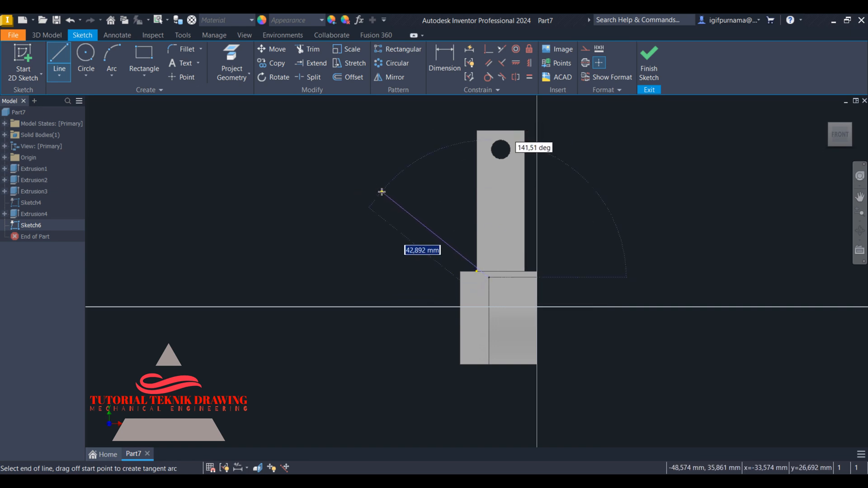
click(386, 189)
right_click(391, 191)
click(430, 191)
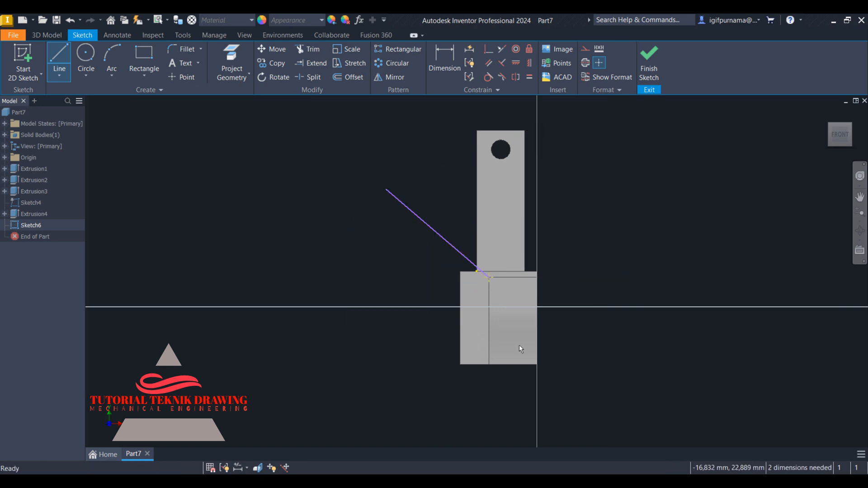
Step: Dimension the horizontal distance from the end face's vertical edge to the diagonal line's free end as 18 mm, per the reference drawing
key(alt+Tab)
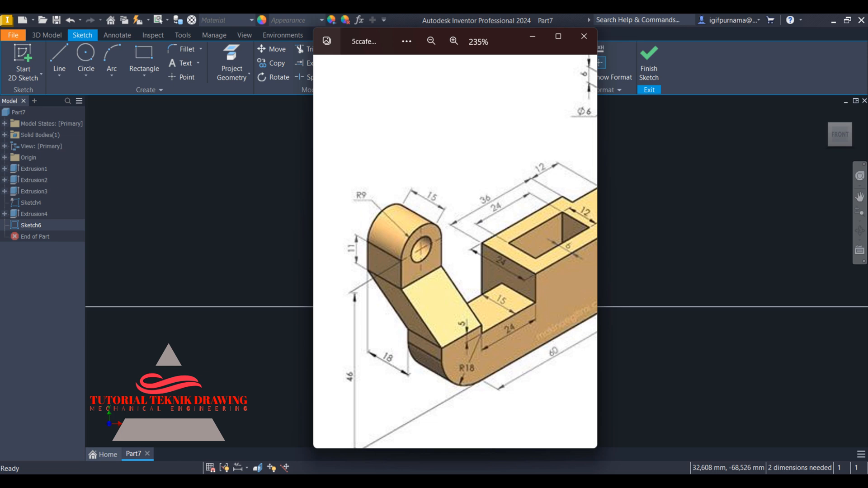
key(alt+Tab)
click(445, 63)
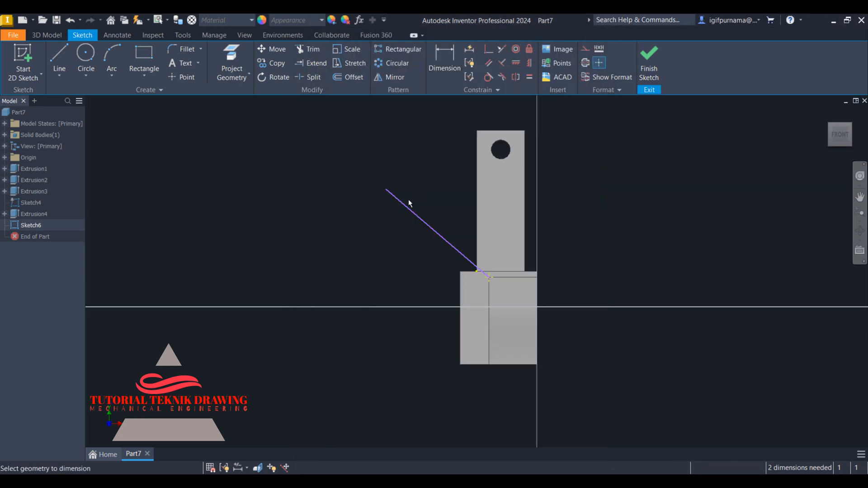
click(485, 317)
click(385, 190)
click(431, 381)
text(1)
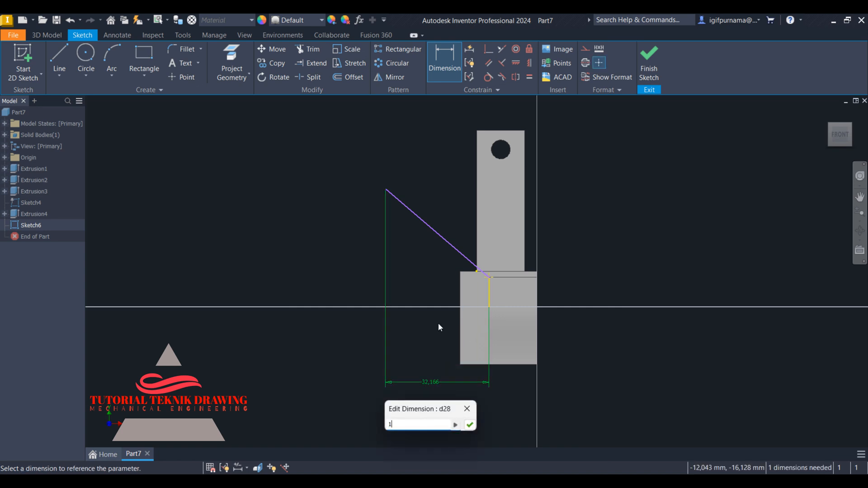
text(8)
key(Return)
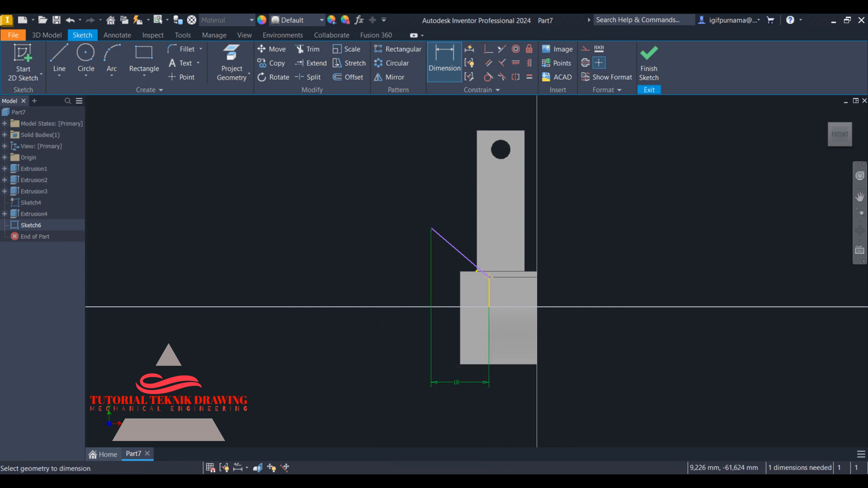
Step: Following the reference drawing, sketch a line from the end face's opposite upper corner parallel to the first diagonal, closed to that diagonal's free end
key(alt+Tab)
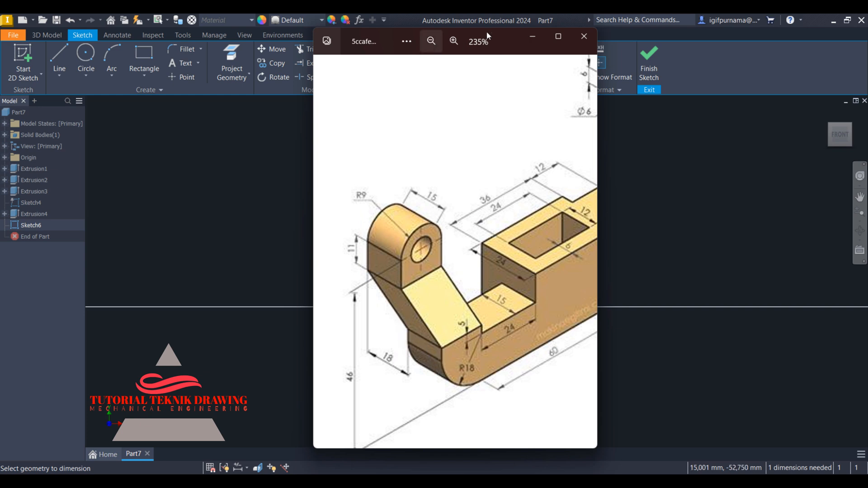
click(533, 36)
click(56, 67)
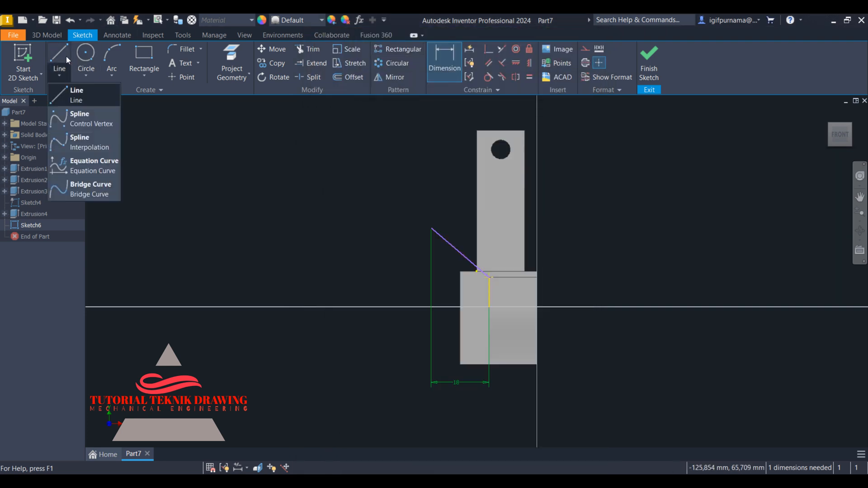
click(66, 55)
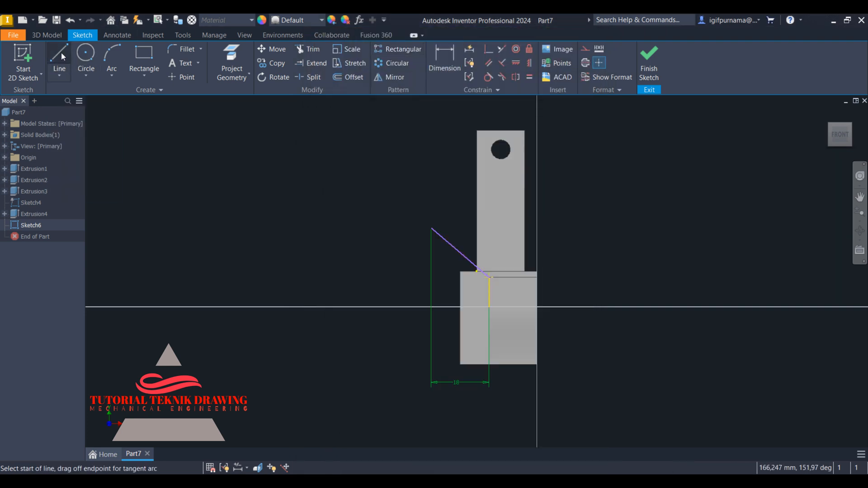
click(537, 278)
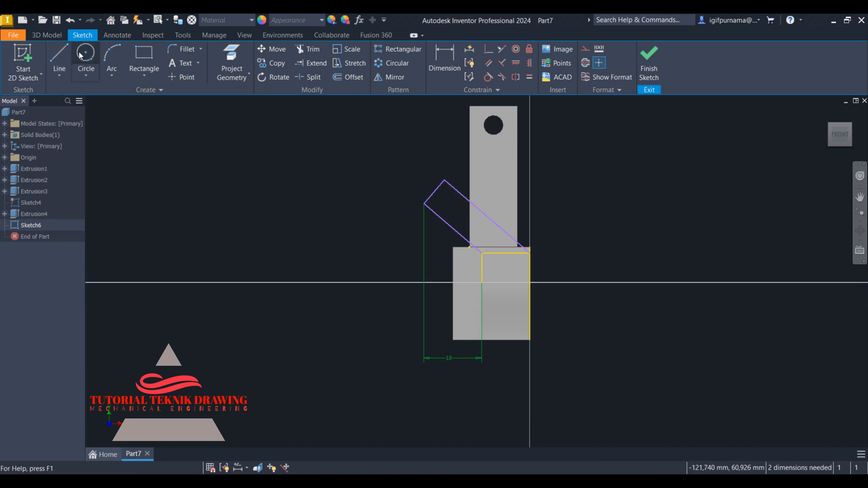
Step: Sketch a horizontal line from the first diagonal's free end, crossing the second diagonal and extending past the model
click(59, 56)
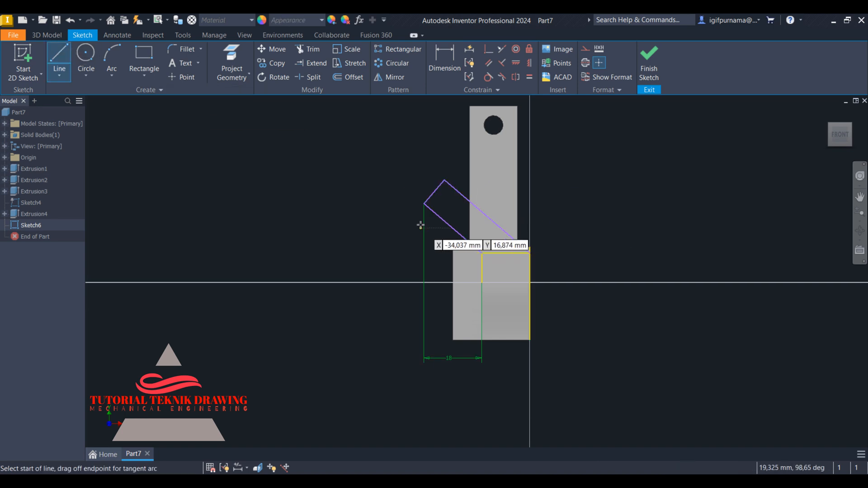
click(425, 203)
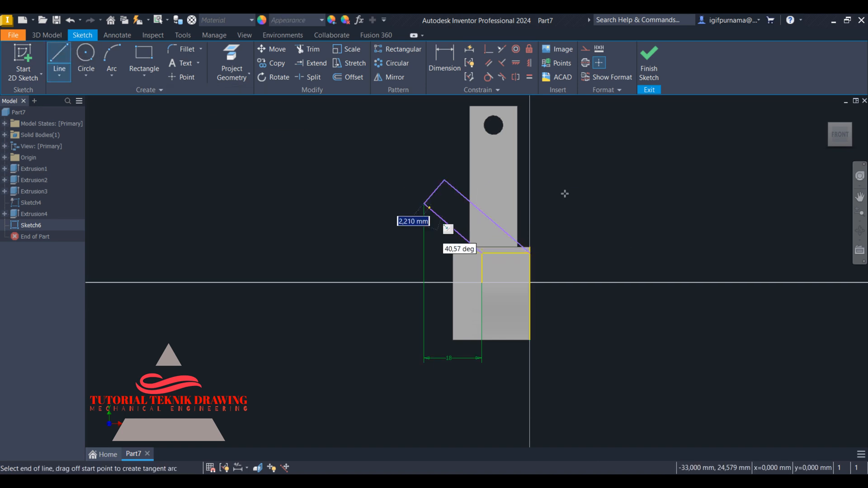
click(627, 206)
right_click(627, 206)
click(658, 206)
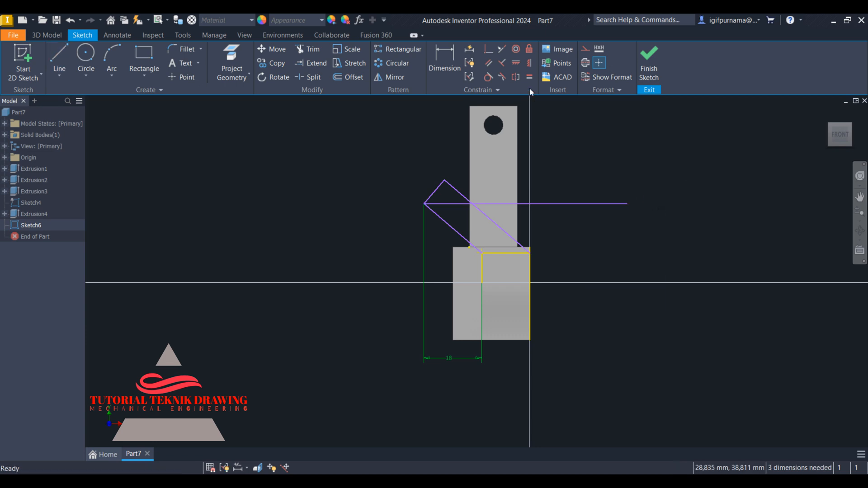
Step: Trim the second diagonal above the horizontal line and the horizontal's overhang, and delete the short slanted end line
click(308, 51)
click(455, 190)
click(492, 204)
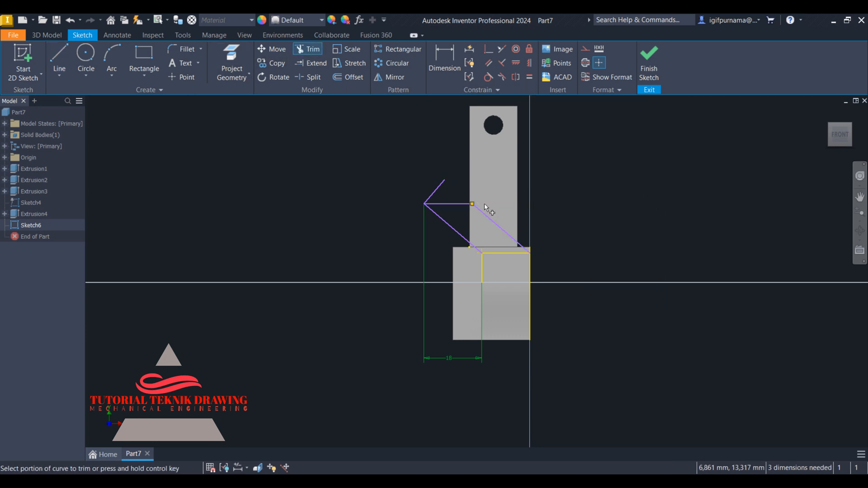
click(437, 180)
click(267, 114)
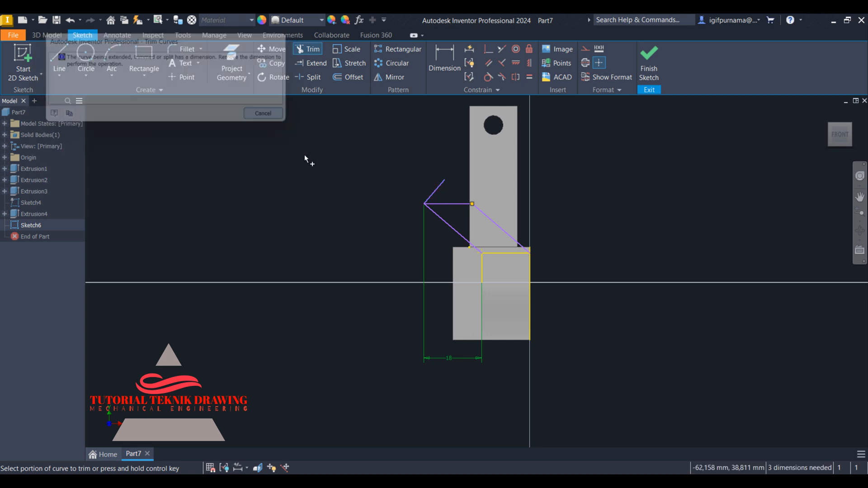
right_click(433, 192)
click(432, 163)
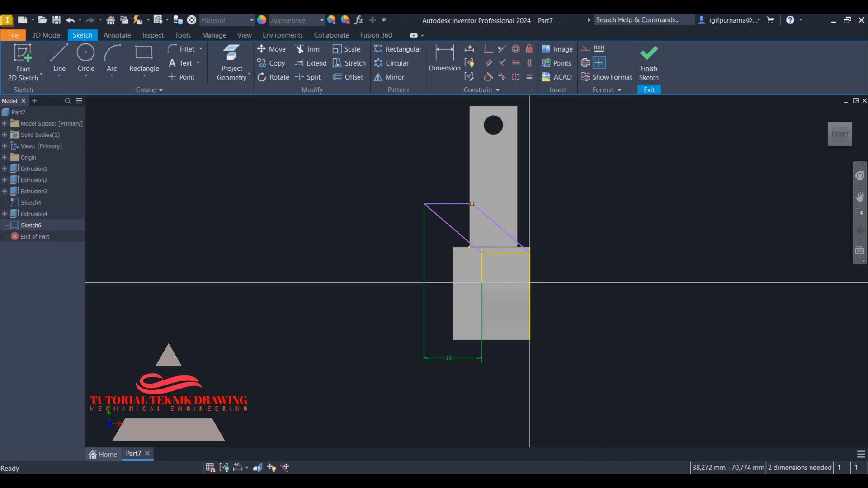
Step: Check the reference drawing, finish the sketch and extrude the arm profile 18 mm in the flipped direction, joined to the body
key(alt+Tab)
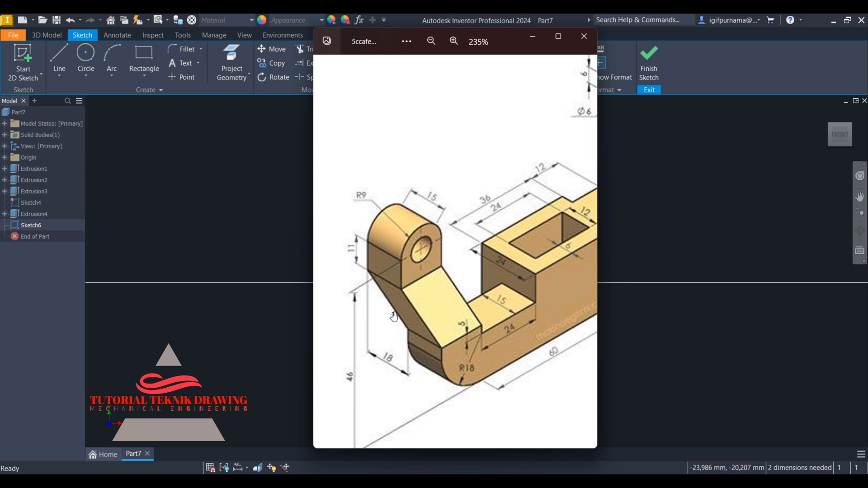
drag(439, 287, 389, 319)
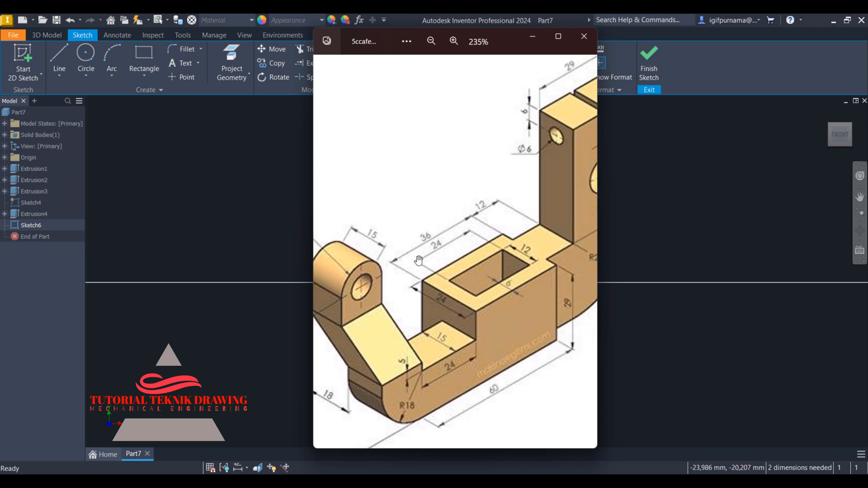
click(536, 36)
click(649, 64)
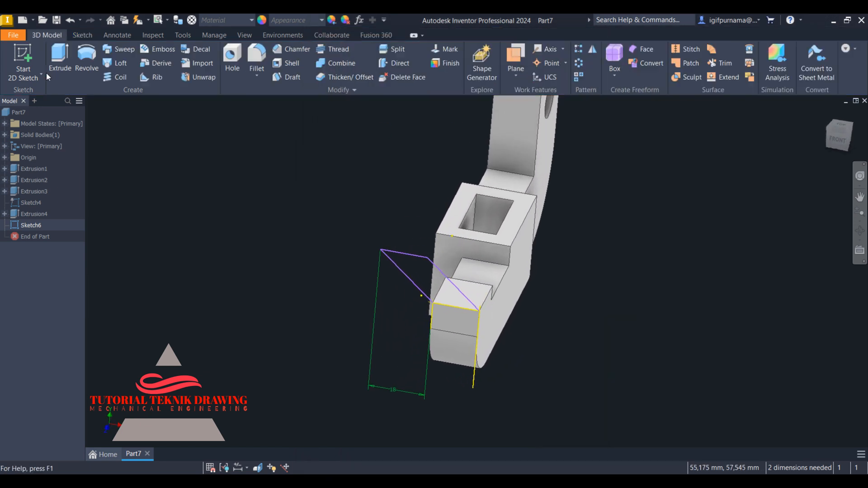
click(56, 67)
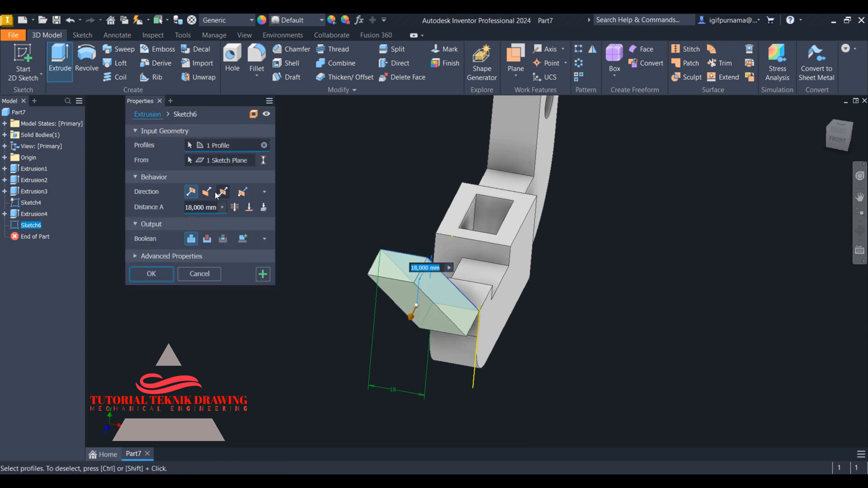
click(207, 193)
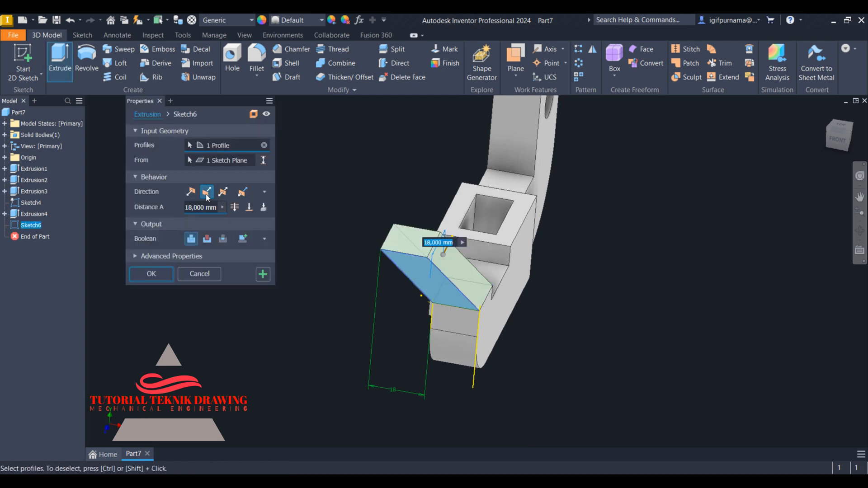
click(157, 272)
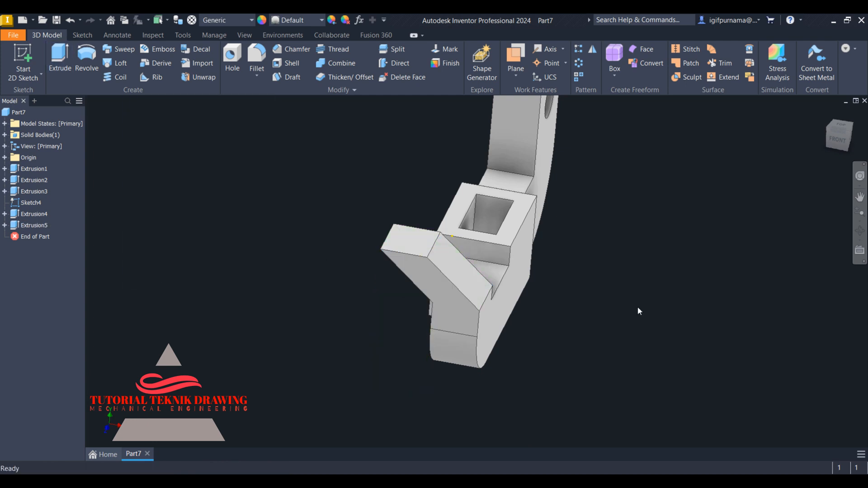
Step: Consult the reference drawing for the upright lug that rises from the angled arm's flat top
click(860, 230)
drag(673, 285, 507, 250)
right_click(490, 230)
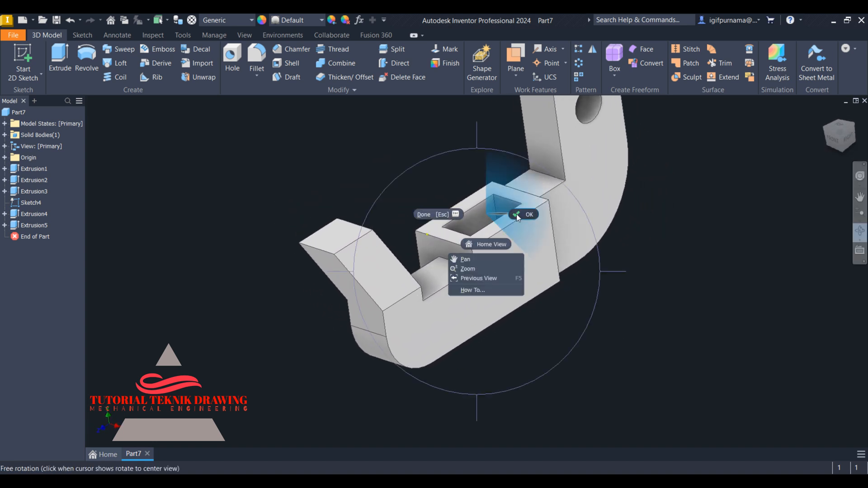
click(516, 214)
click(567, 481)
drag(454, 295, 496, 287)
click(541, 43)
key(])
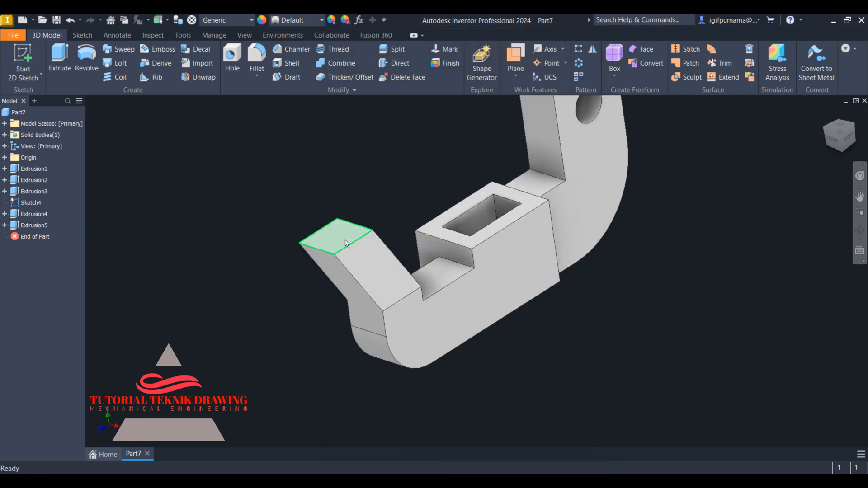
click(336, 237)
click(415, 236)
key(s)
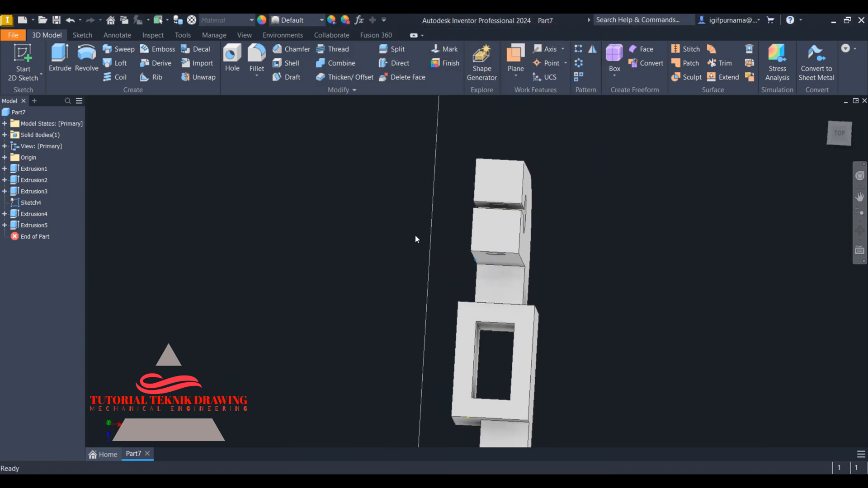
click(837, 136)
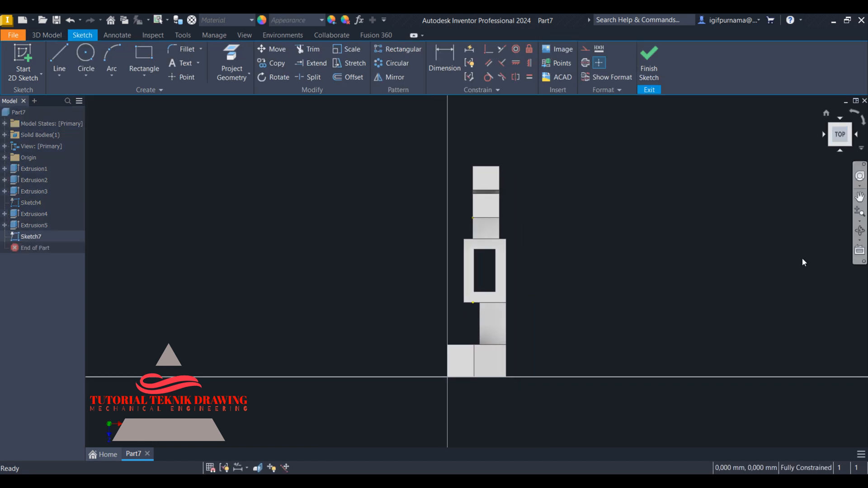
key(alt+Tab)
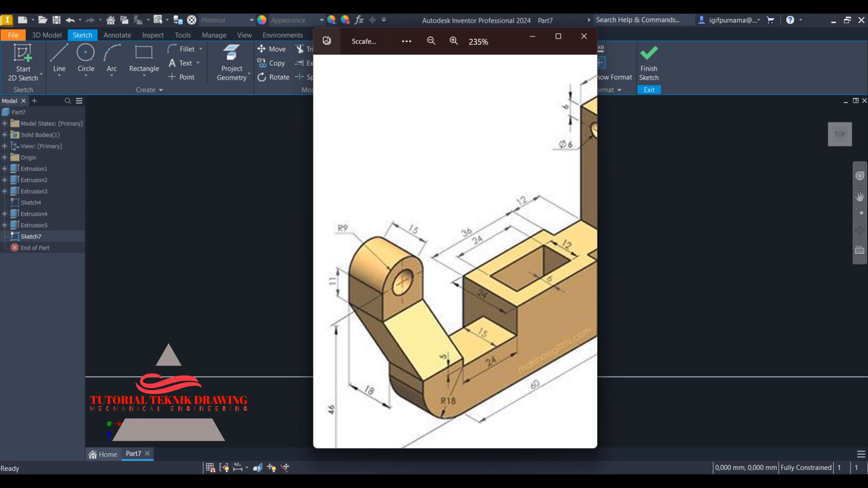
key(alt+Tab)
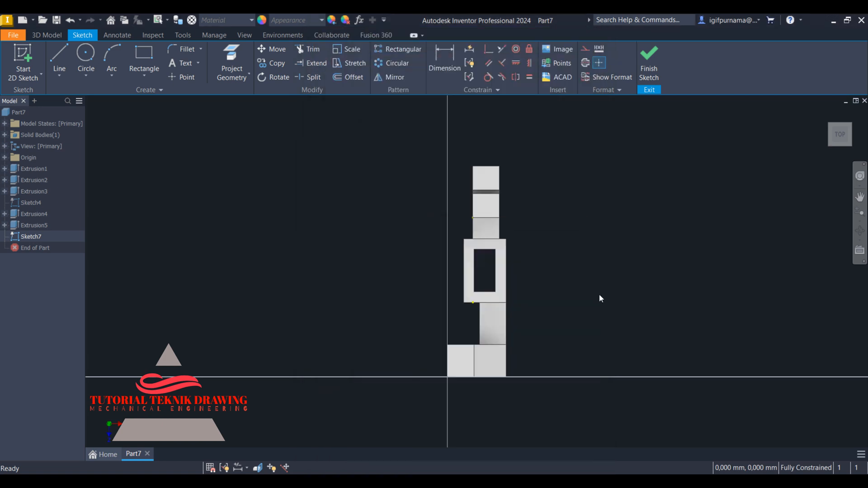
click(656, 64)
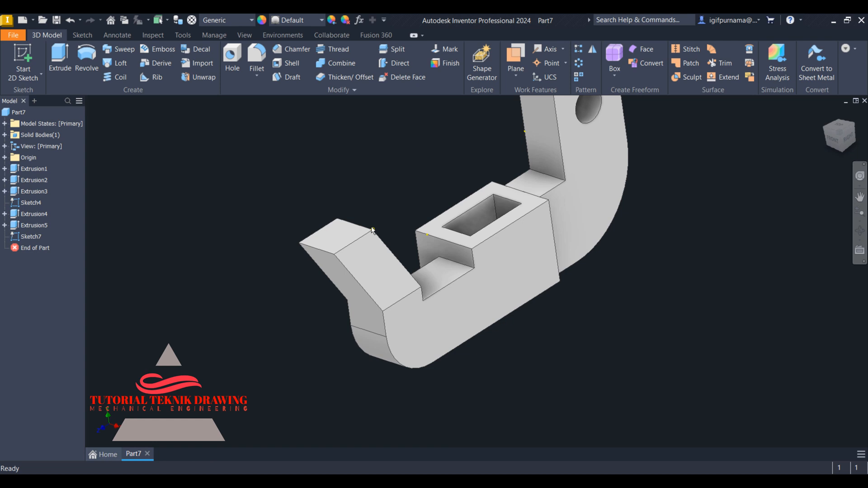
Step: Check the reference drawing again and start a new sketch on the angled arm's flat top face, viewed from above
click(860, 230)
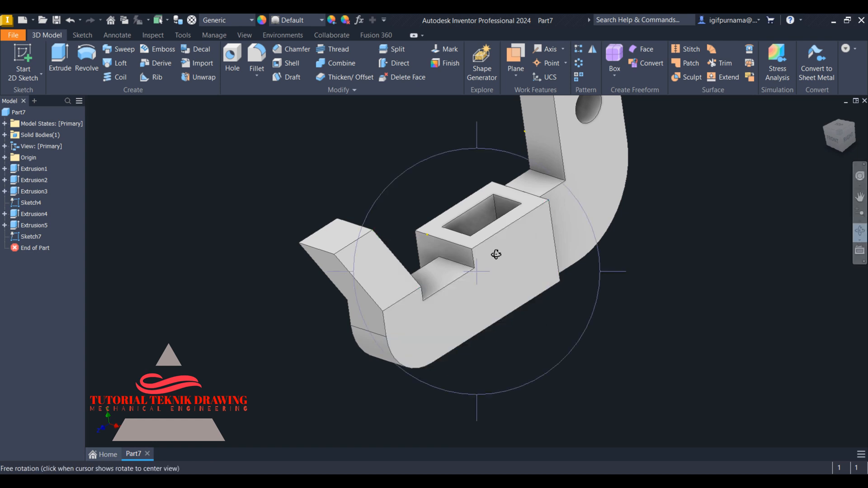
drag(496, 254, 511, 241)
right_click(445, 163)
click(473, 164)
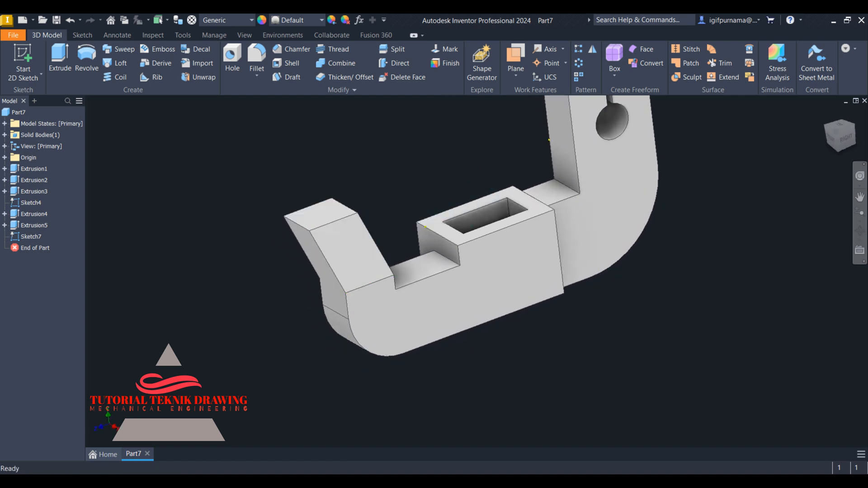
key(alt+Tab)
key(alt+Tab)
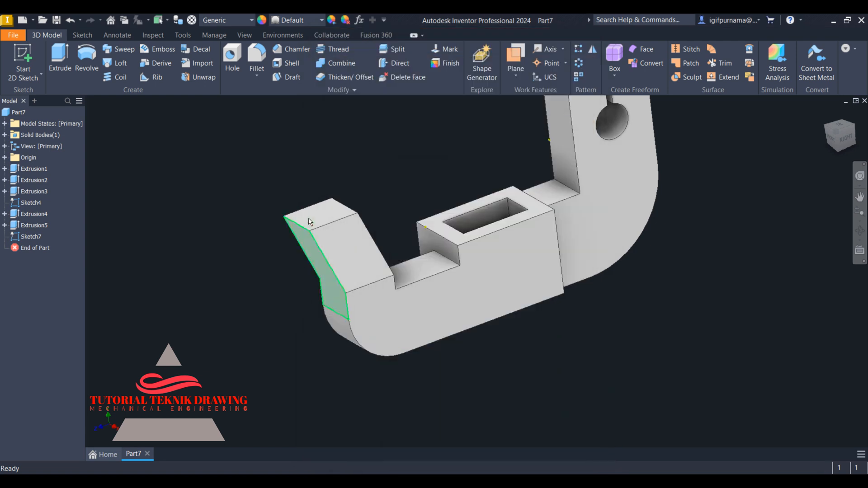
click(342, 216)
click(381, 211)
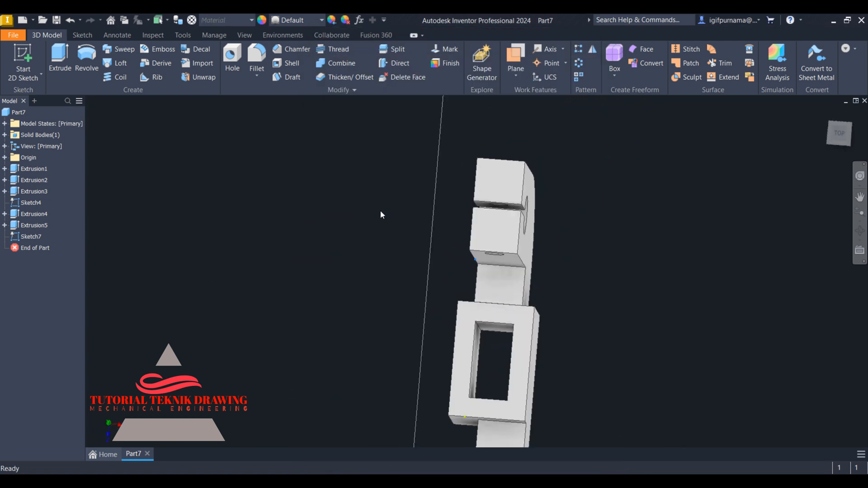
click(841, 139)
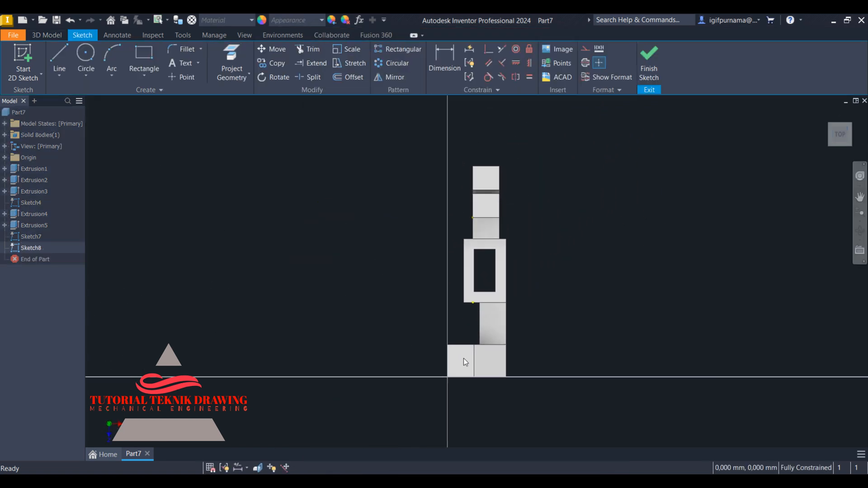
Step: Project the outline of the angled arm's top face into the sketch and finish the sketch
click(231, 76)
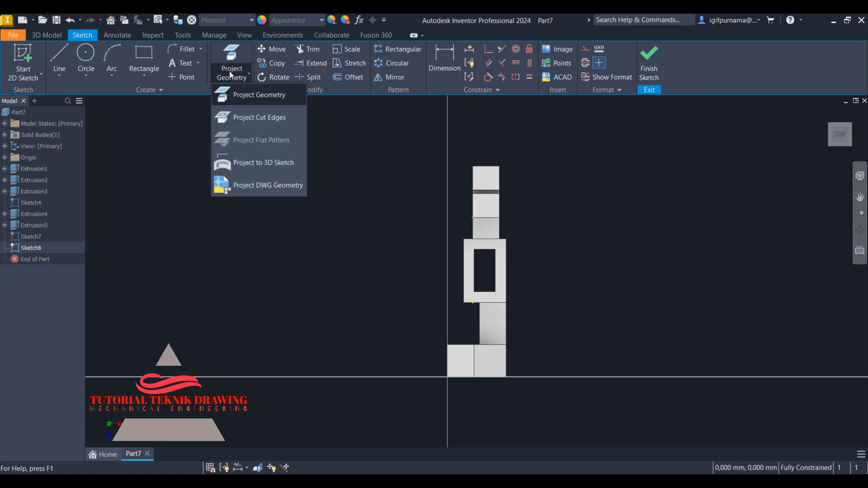
click(233, 95)
click(464, 362)
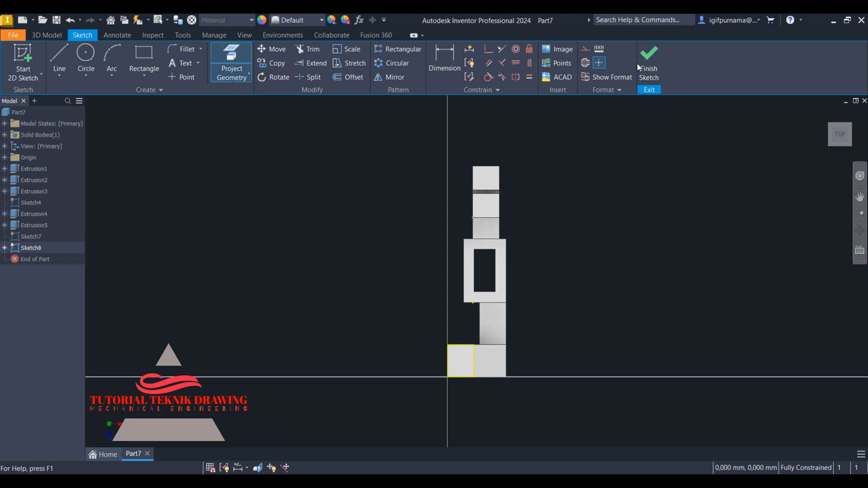
click(649, 61)
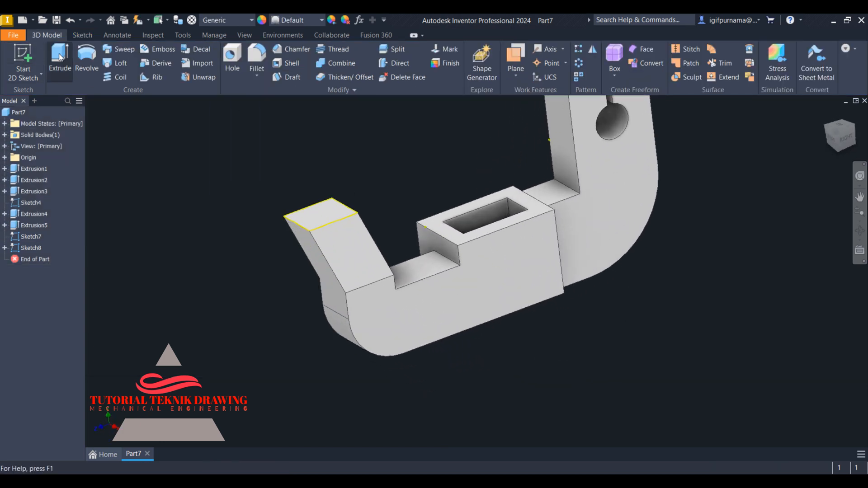
Step: Extrude the projected rectangle 11 mm upward, joined to the arm, as the reference drawing specifies, and check the drawing again
key(e)
key(alt+Tab)
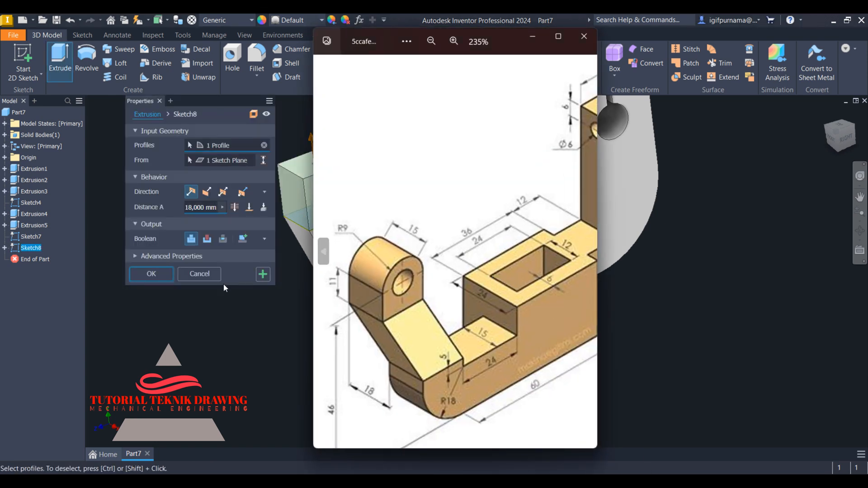
click(207, 207)
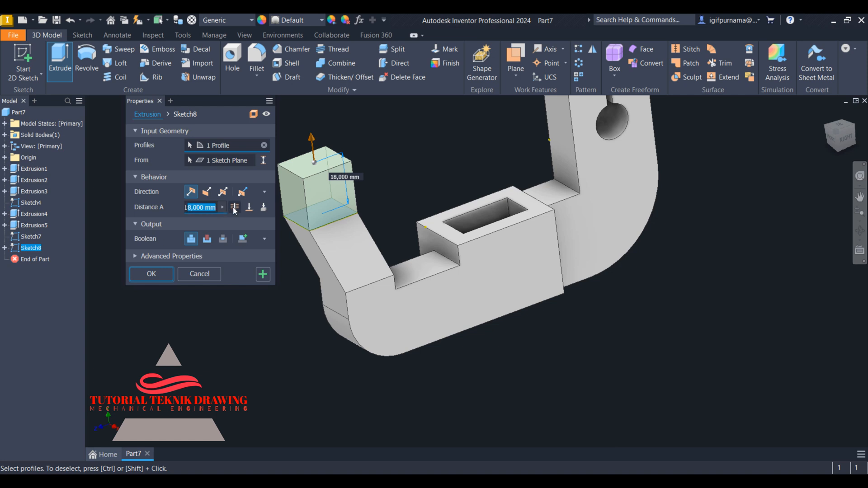
text(18)
click(152, 274)
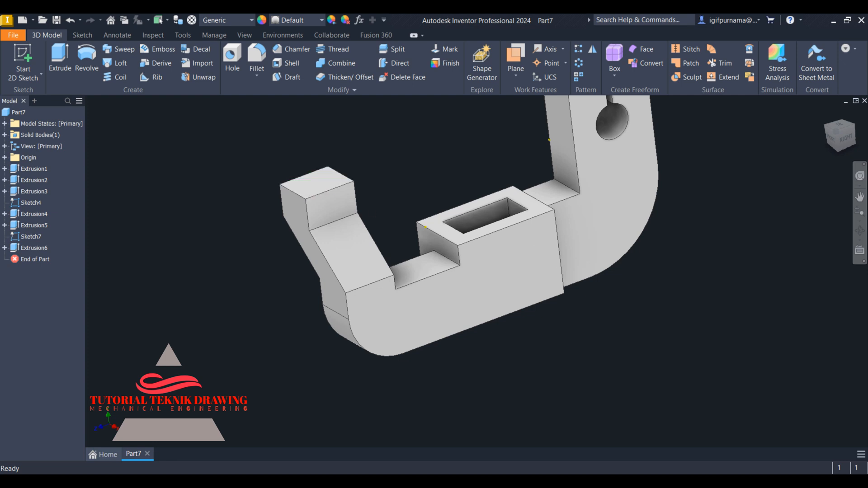
key(alt+Tab)
key(alt+Tab)
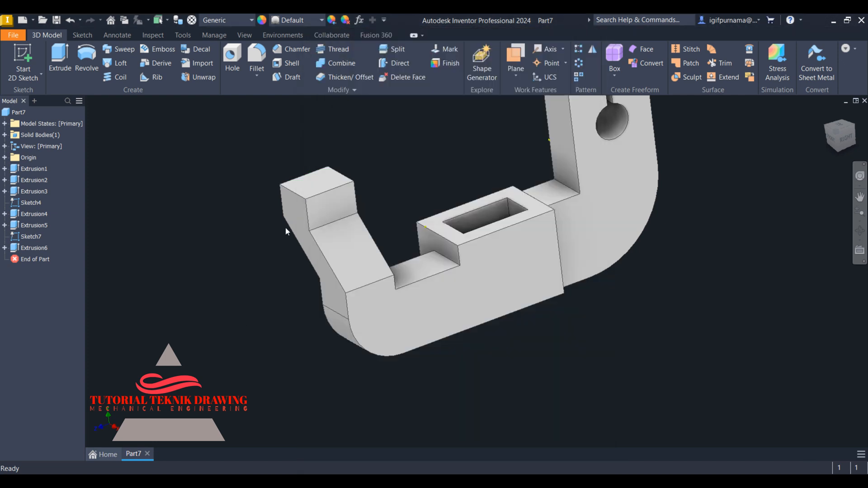
Step: Sketch on the lug's front face a 9 mm radius circle centred on the top edge's midpoint, matching R9 in the reference drawing
click(327, 208)
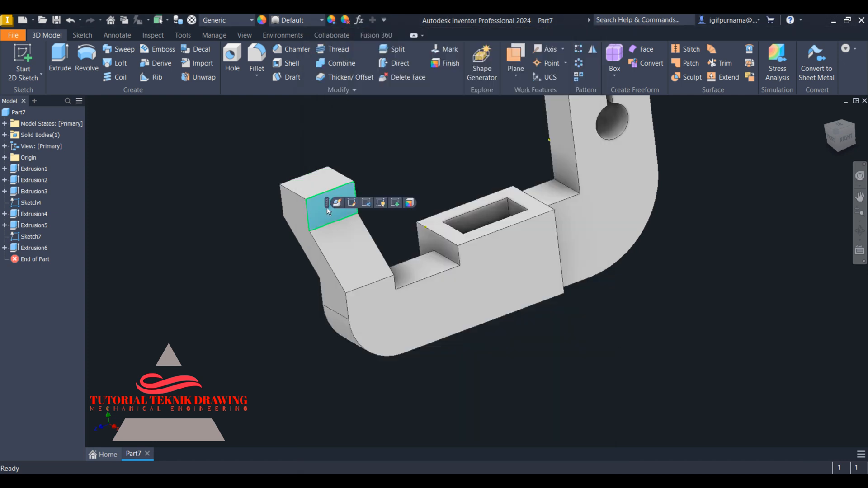
click(395, 203)
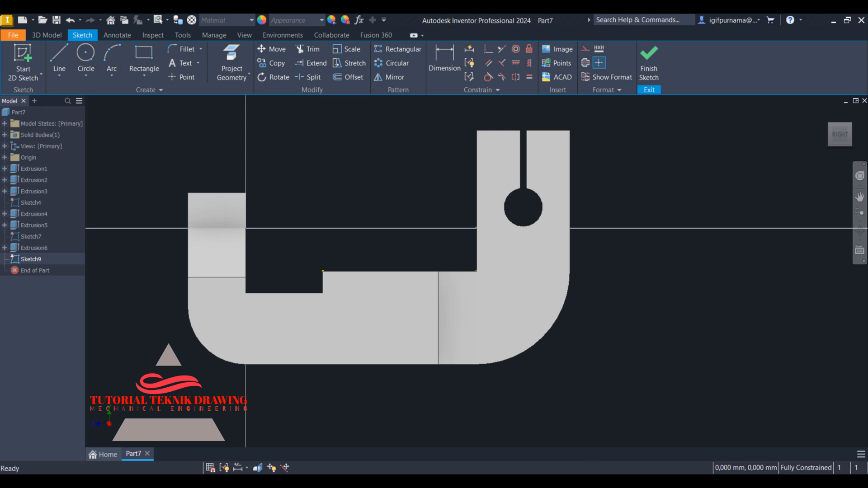
click(588, 480)
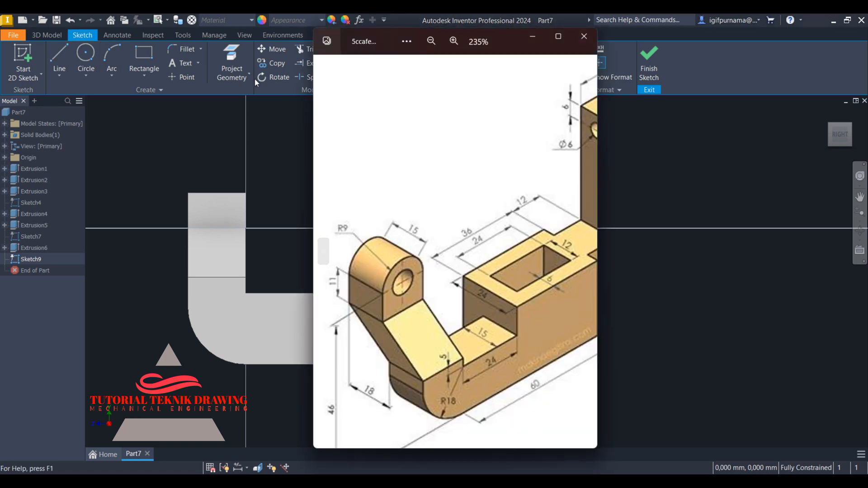
click(86, 57)
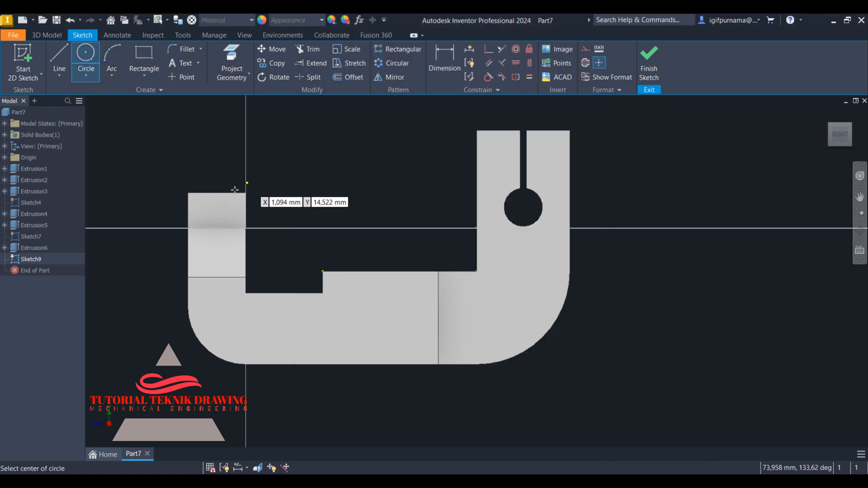
click(215, 195)
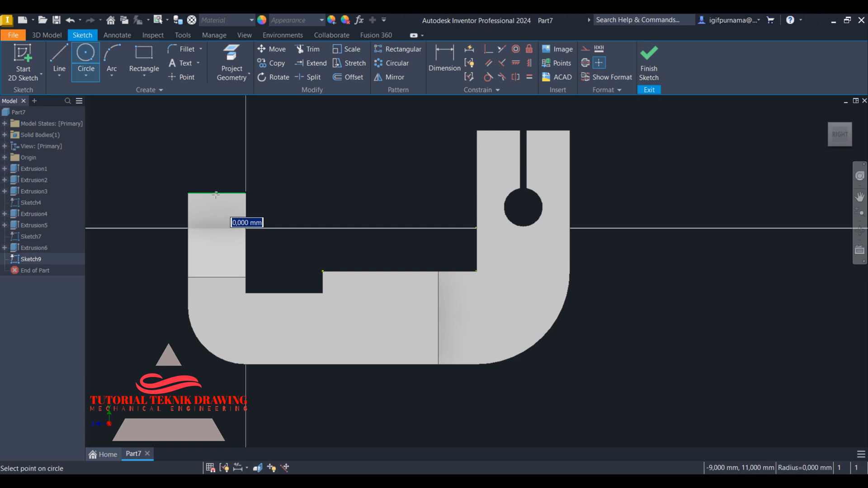
click(188, 193)
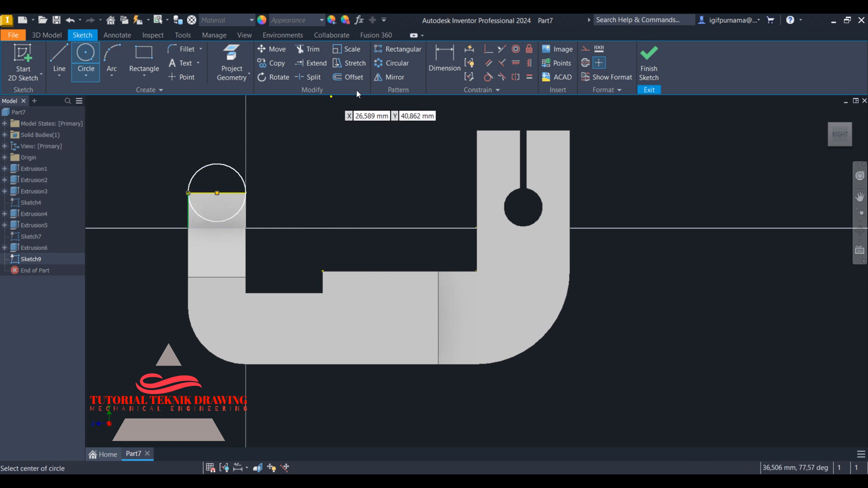
Step: Trim the circle's lower half away, check the lug's depth in the reference drawing, and finish the sketch
key(Escape)
key(x)
click(233, 220)
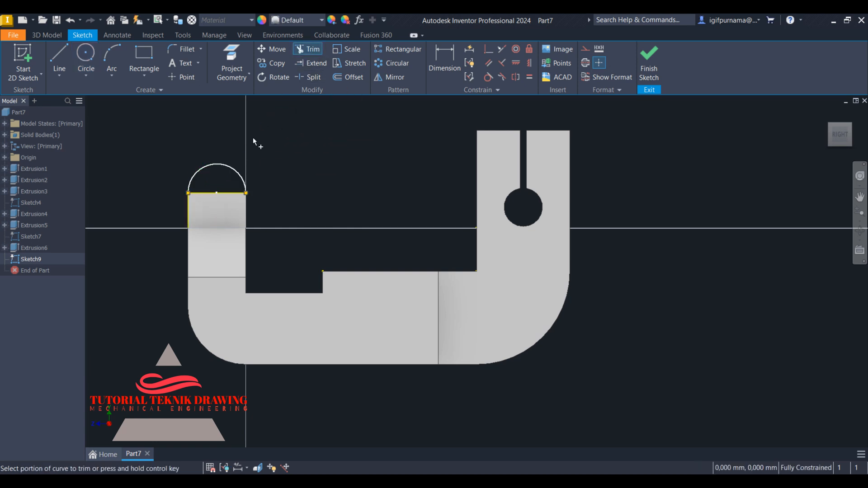
key(alt+Tab)
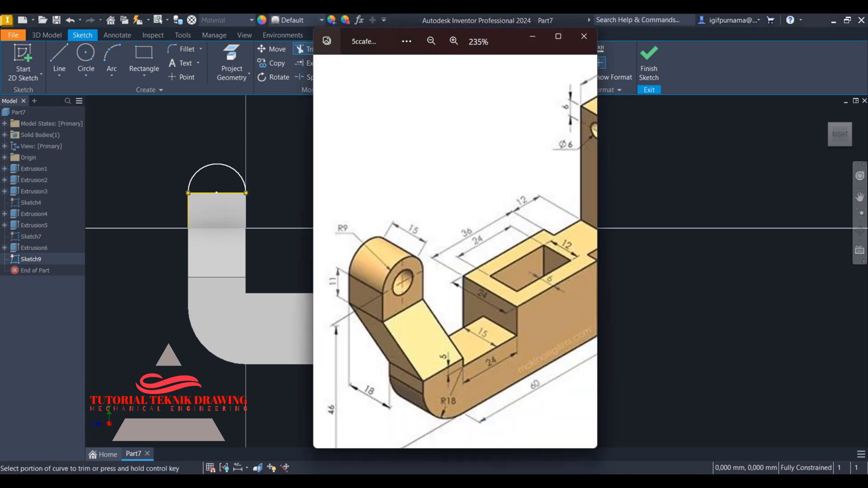
key(alt+Tab)
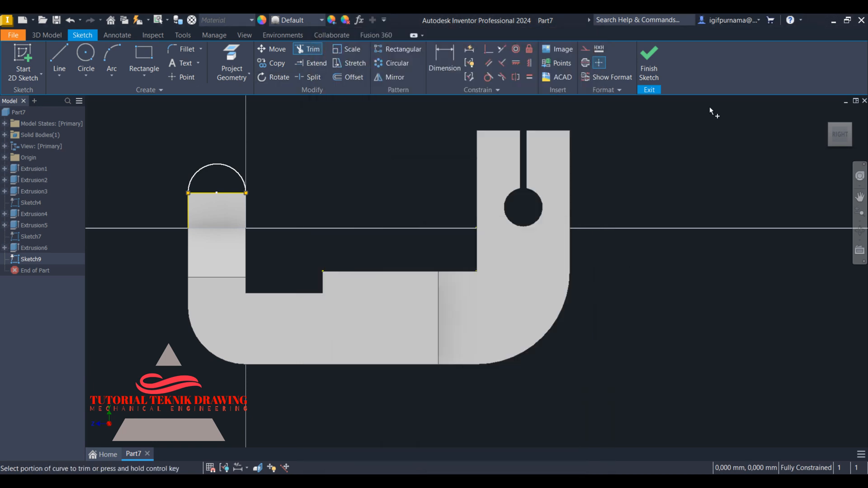
click(652, 65)
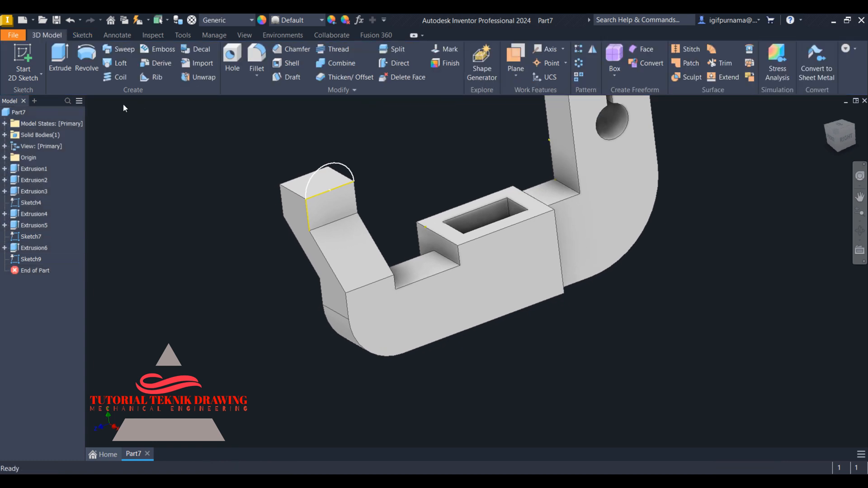
Step: Extrude the half circle 15 mm backward over the lug's top, joined to the body
click(60, 61)
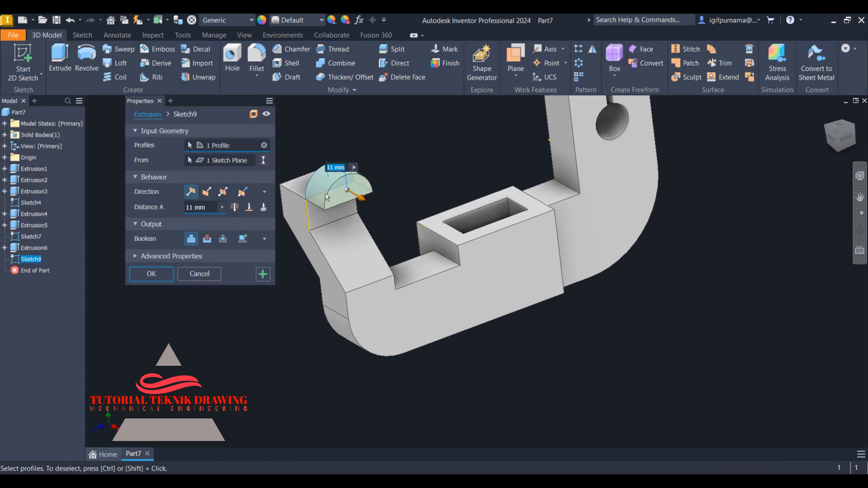
click(207, 193)
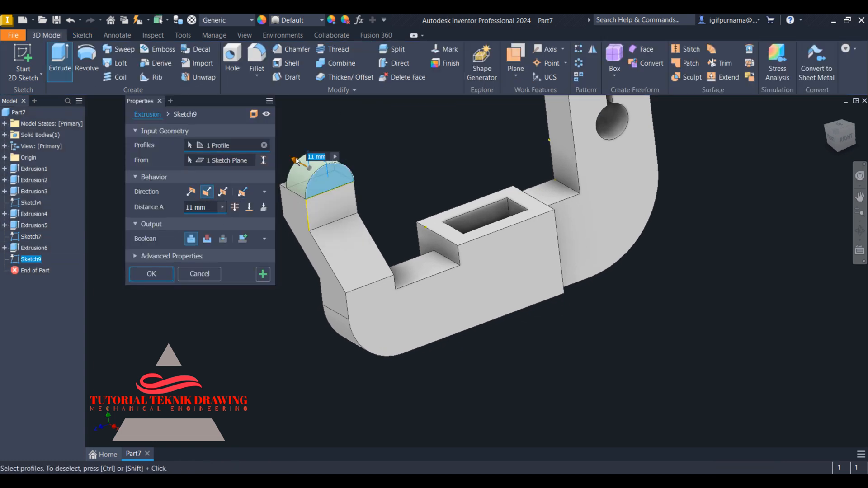
drag(297, 161, 292, 155)
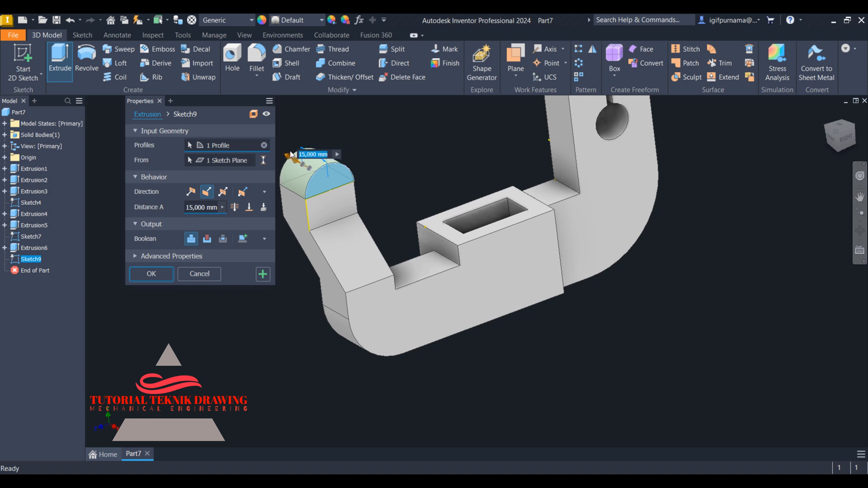
click(164, 277)
Step: Start a new sketch on the rounded lug's front face
click(860, 233)
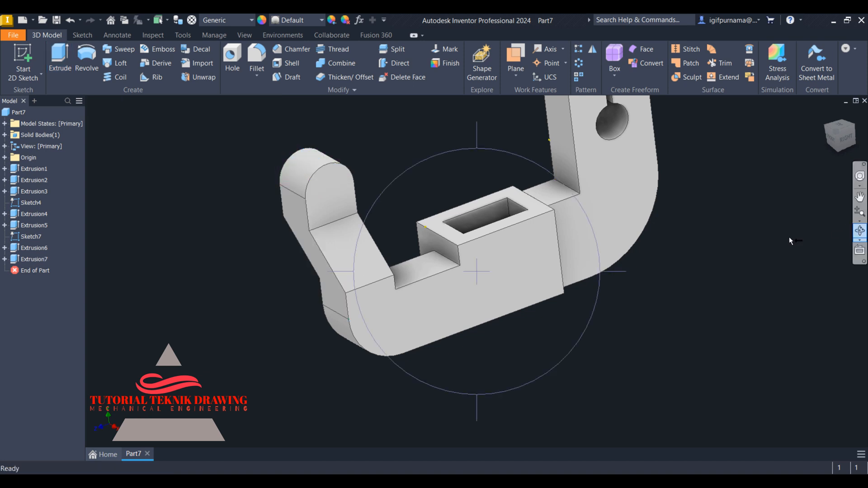
mouse_move(452, 230)
mouse_down()
mouse_move(523, 230)
mouse_move(453, 245)
mouse_up()
right_click(418, 170)
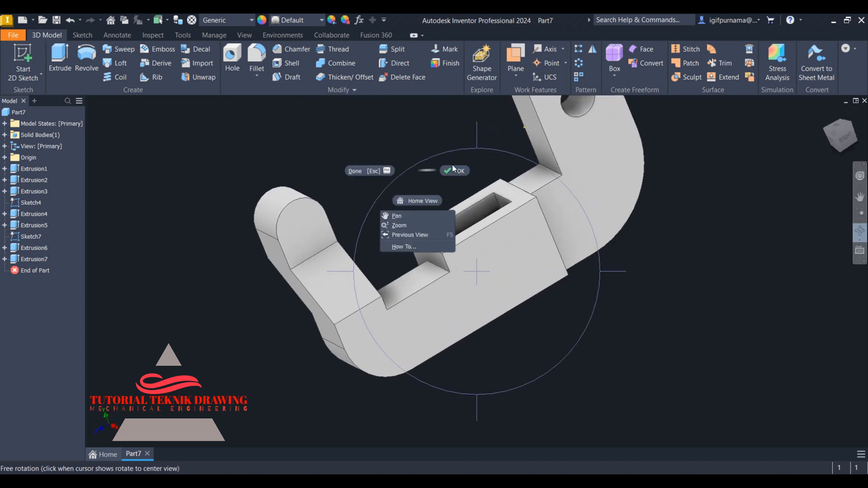
click(453, 167)
click(293, 221)
click(363, 213)
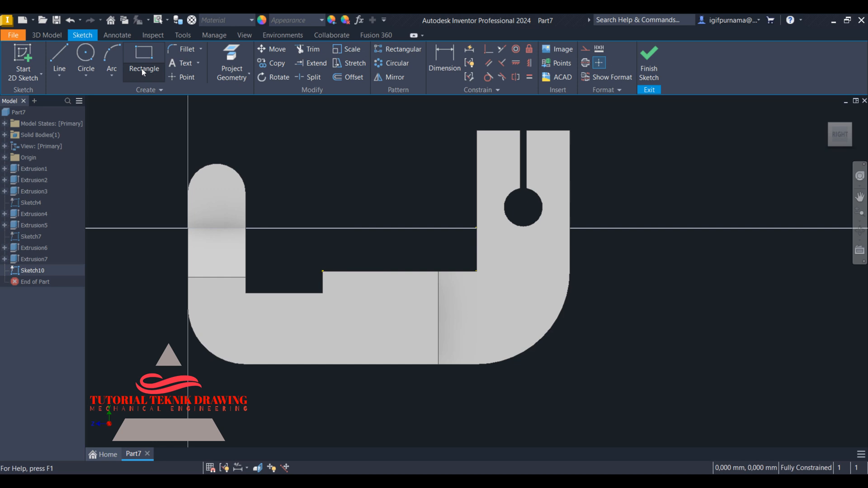
Step: Draw a 9 mm diameter circle at the centre of the lug's rounded end, checking the reference drawing, and finish the sketch
click(88, 54)
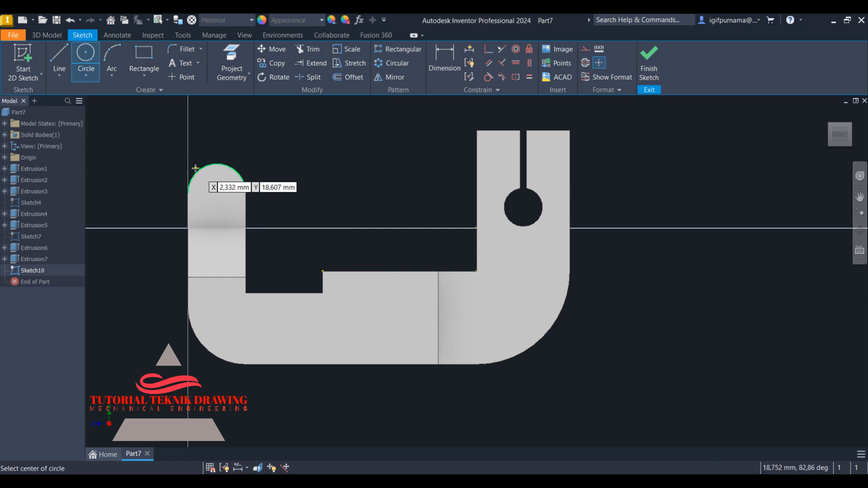
click(217, 194)
key(alt+Tab)
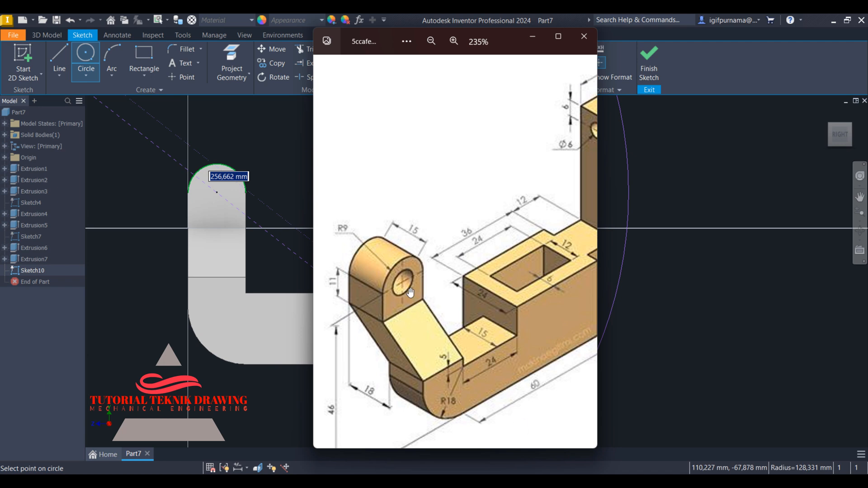
click(528, 38)
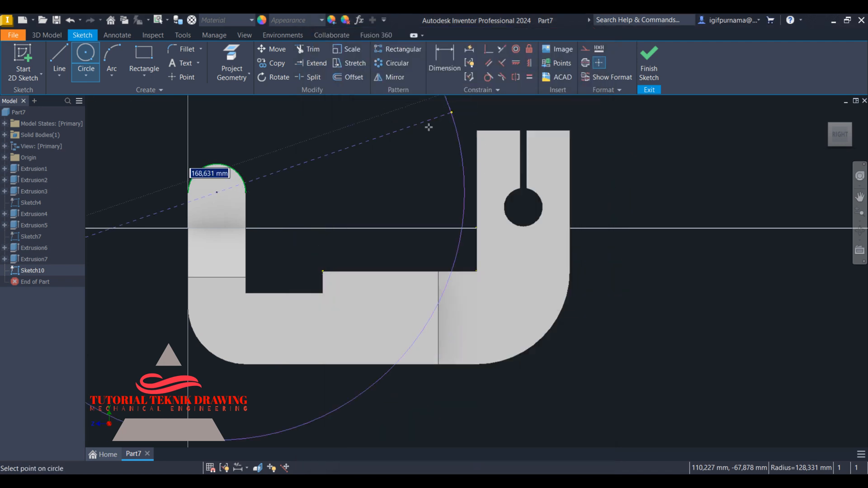
text(9)
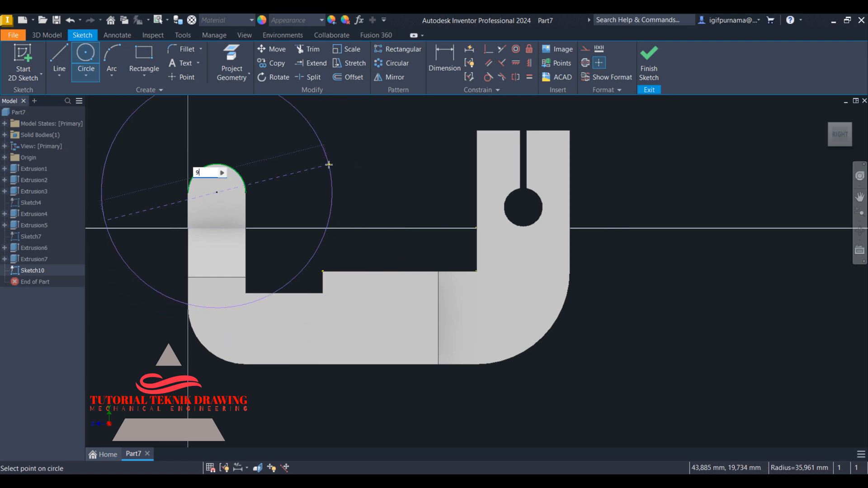
key(Return)
click(649, 63)
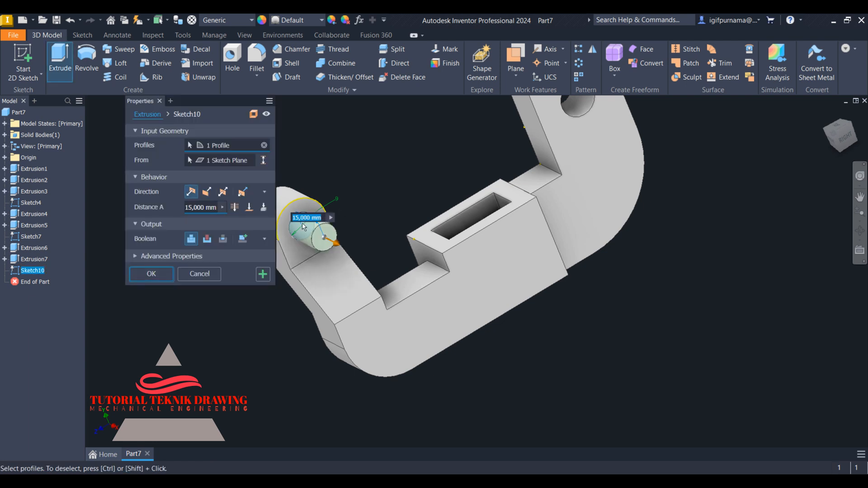
Step: Extrude the circle as a 15 mm cut through the rounded lug and inspect the hole
click(150, 274)
click(860, 231)
mouse_move(420, 232)
mouse_down()
mouse_move(537, 231)
mouse_move(432, 236)
mouse_up()
right_click(437, 180)
click(485, 180)
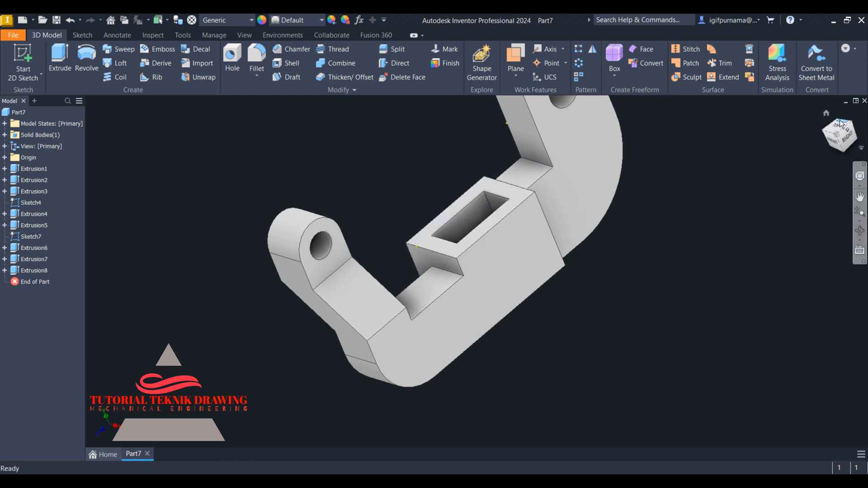